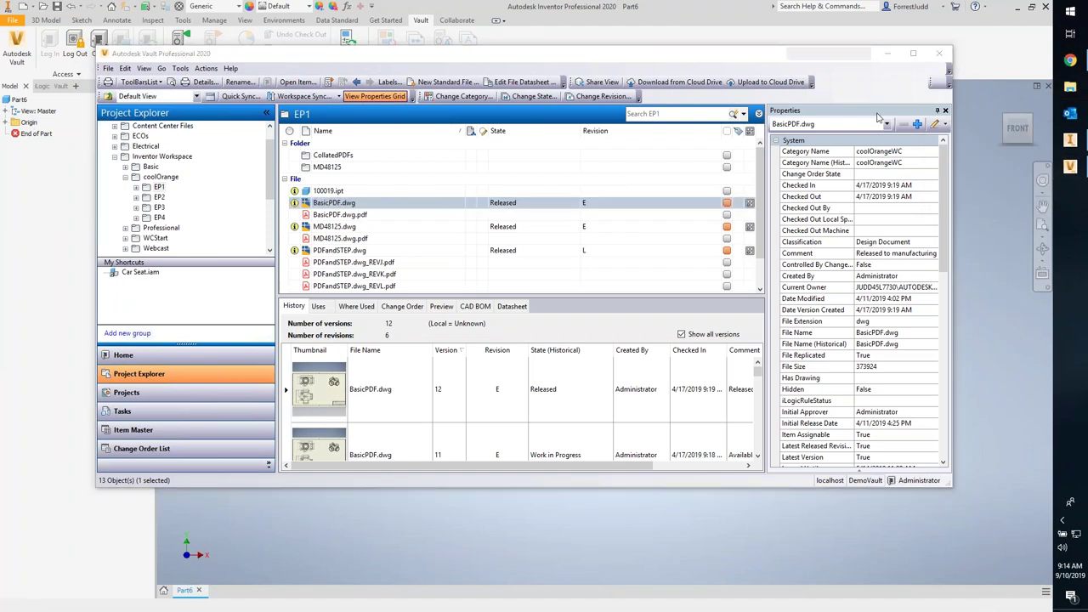
Step: Open the VPC2020_ENU_64bit_dlm folder in File Explorer and run Setup.exe
key("super+e")
left_click_drag(502, 77, 260, 61)
left_click(192, 207)
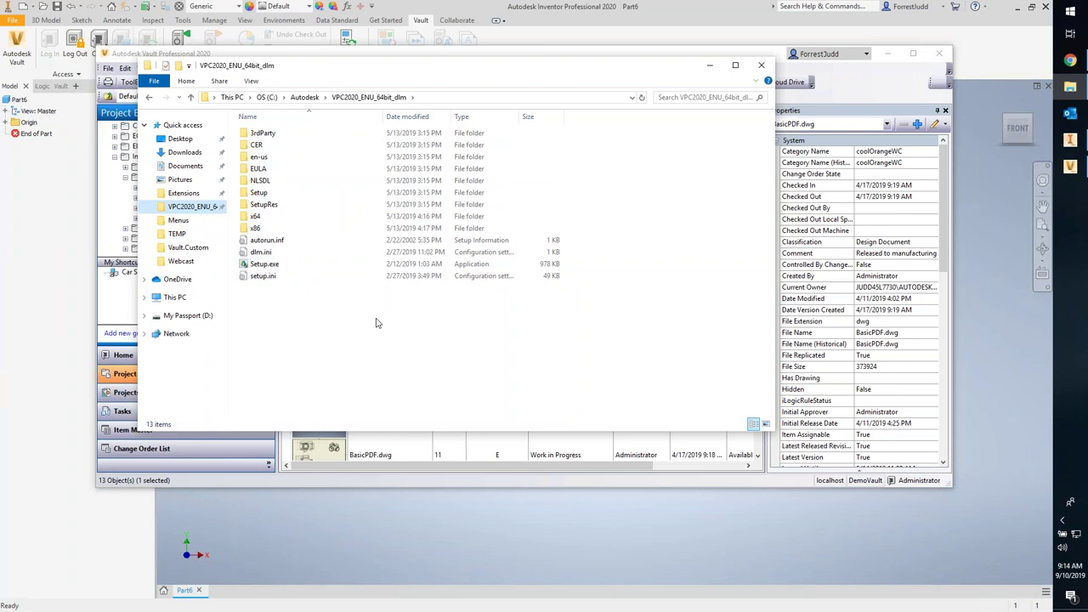
double_click(267, 265)
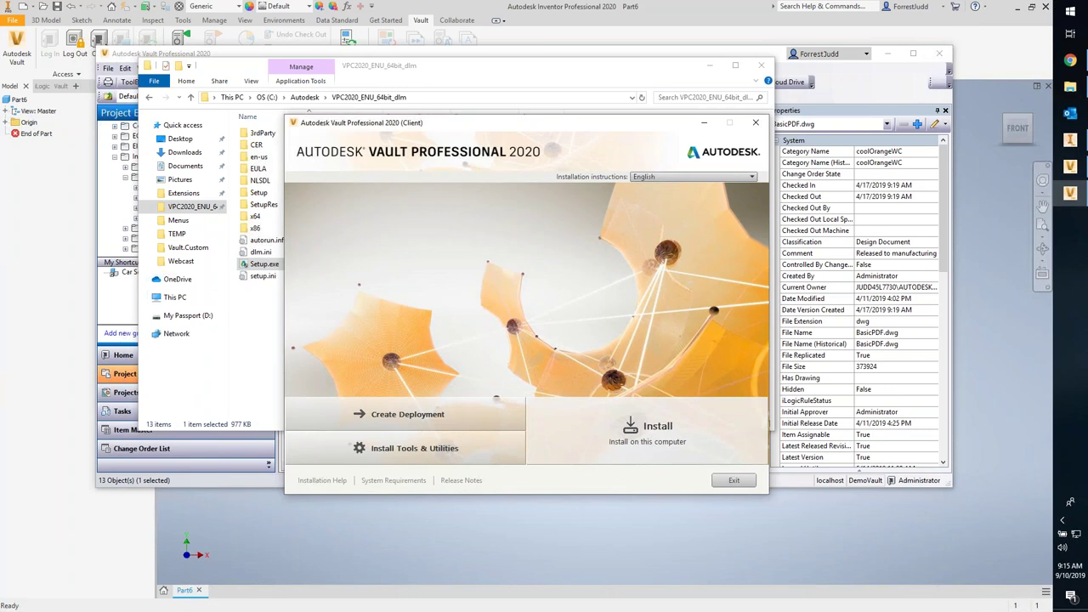
Step: Start the Vault Professional 2020 client installation on this computer and accept the license agreement to reach the component configuration
left_click(593, 432)
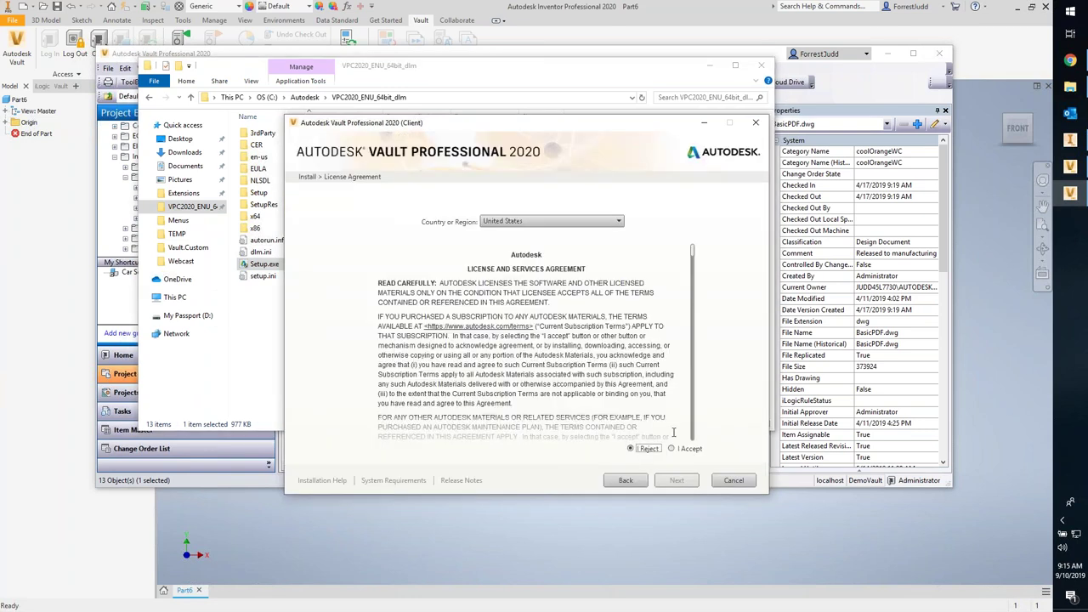
left_click(685, 449)
left_click(677, 480)
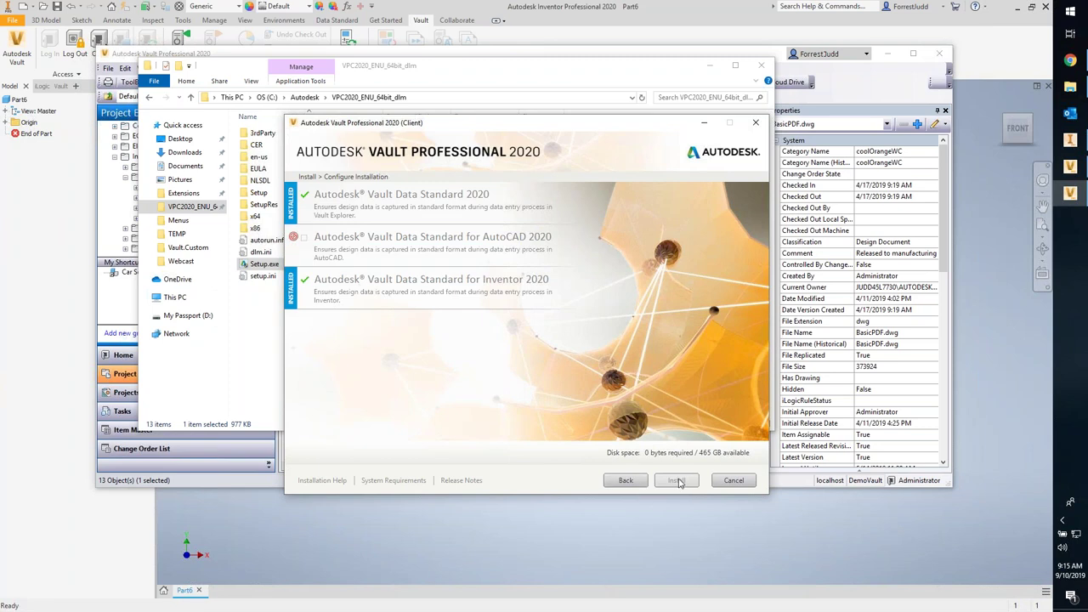
Step: Cancel the Vault client installation and confirm leaving the installer
left_click(749, 485)
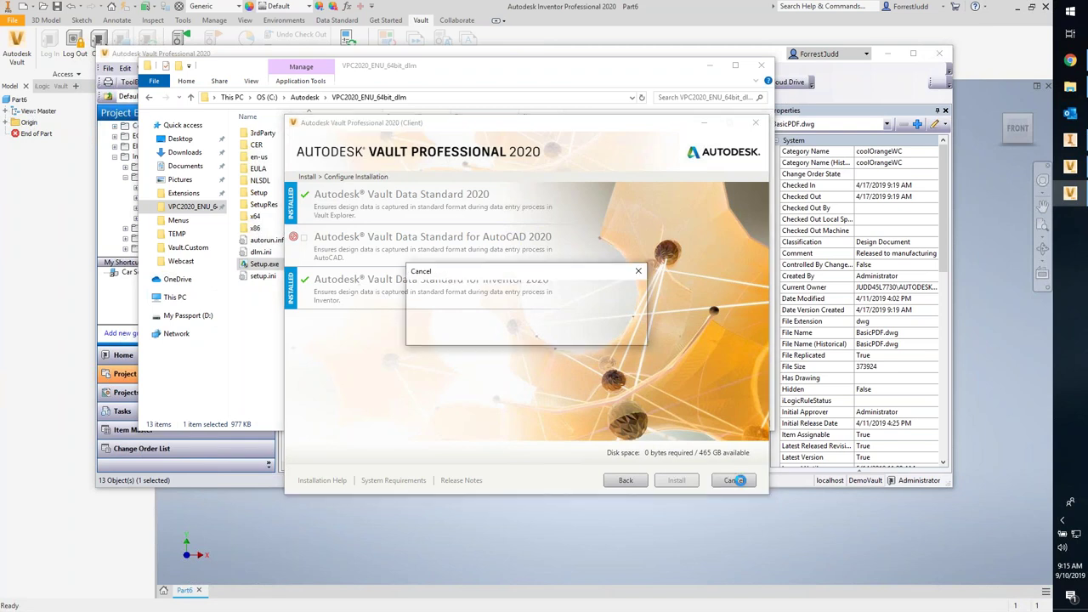
left_click(507, 333)
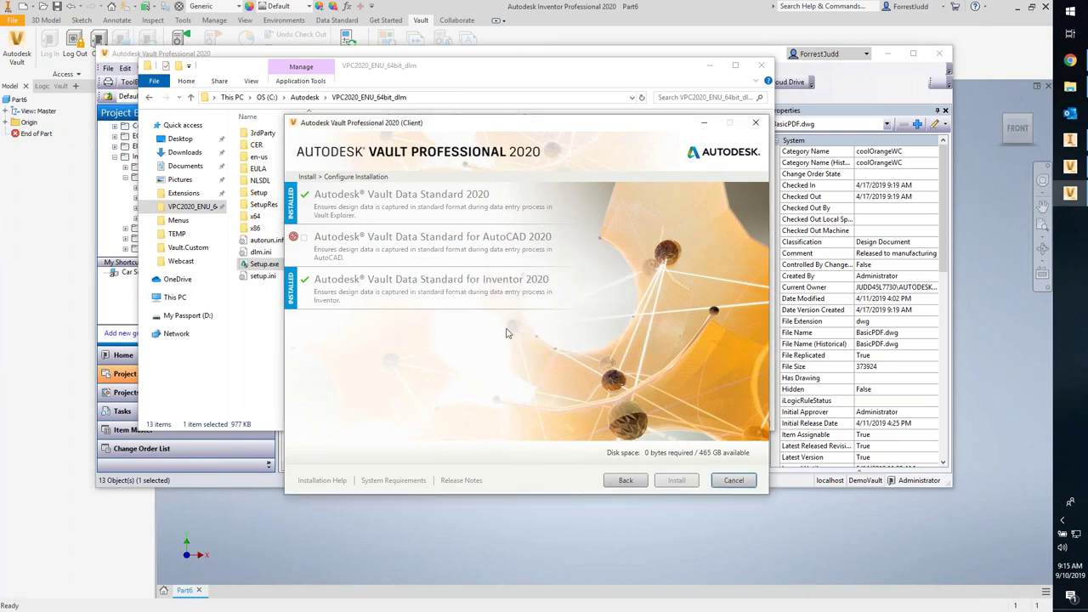
left_click(731, 481)
left_click(508, 332)
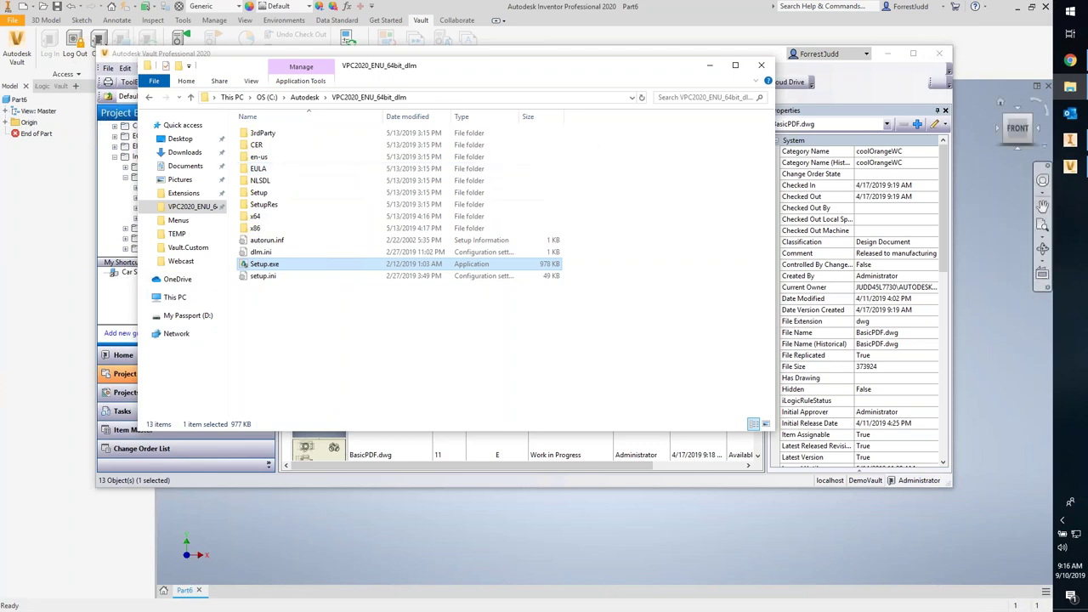
Step: Switch to Inventor and show its Data Standard commands
left_click(1072, 141)
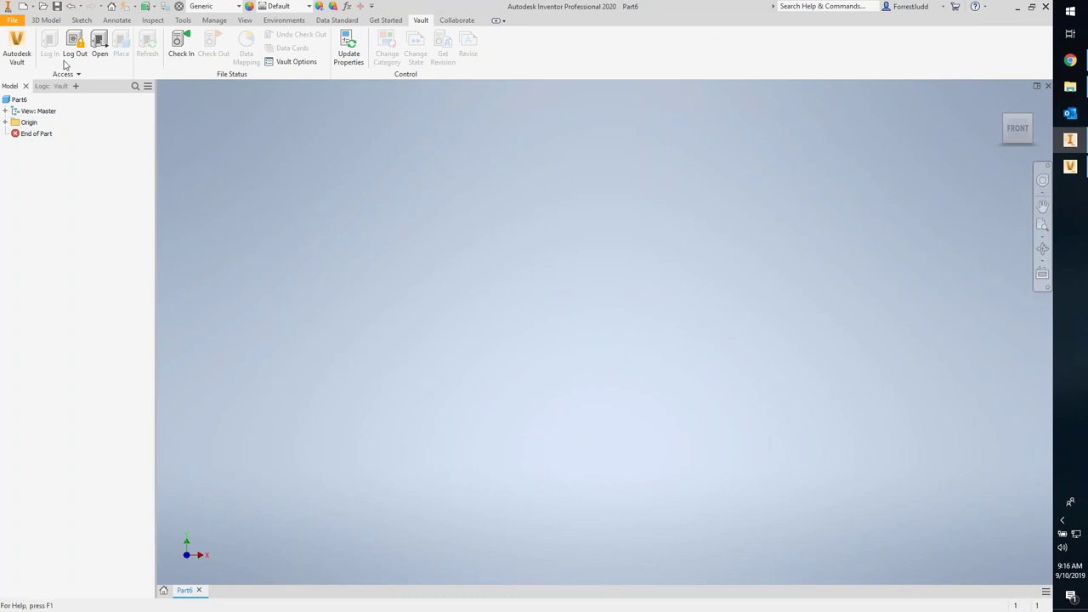
left_click(344, 22)
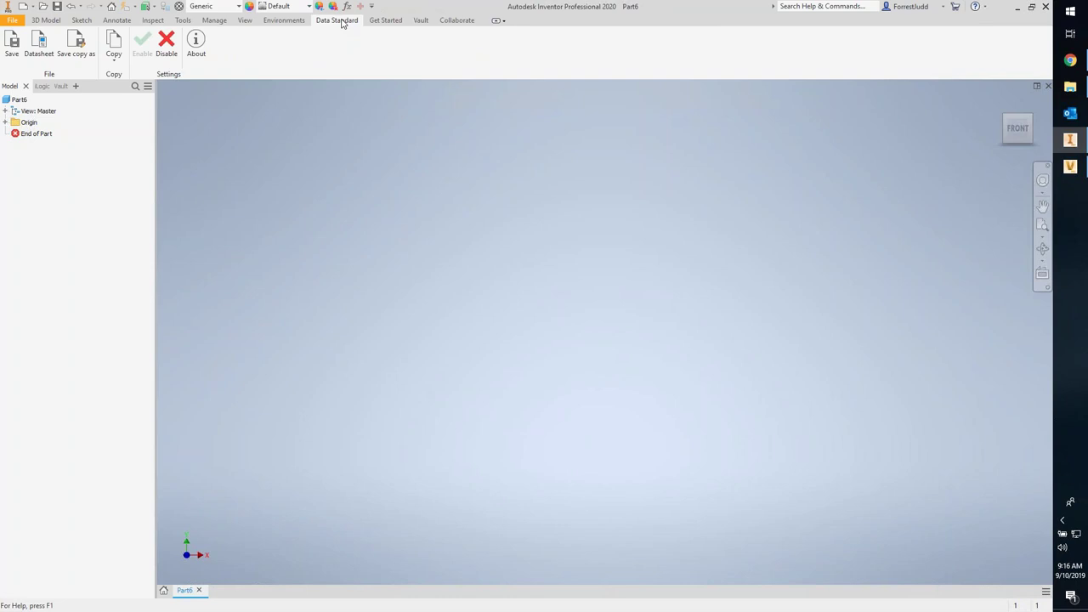
Step: Disable Data Standard in Inventor and enable it again
left_click(167, 47)
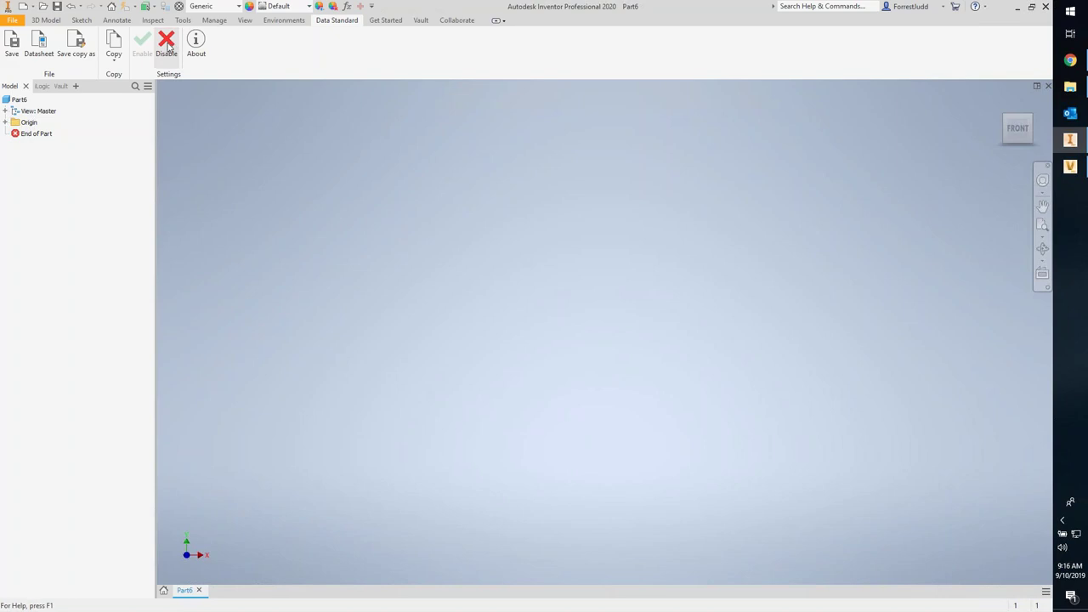
left_click(168, 47)
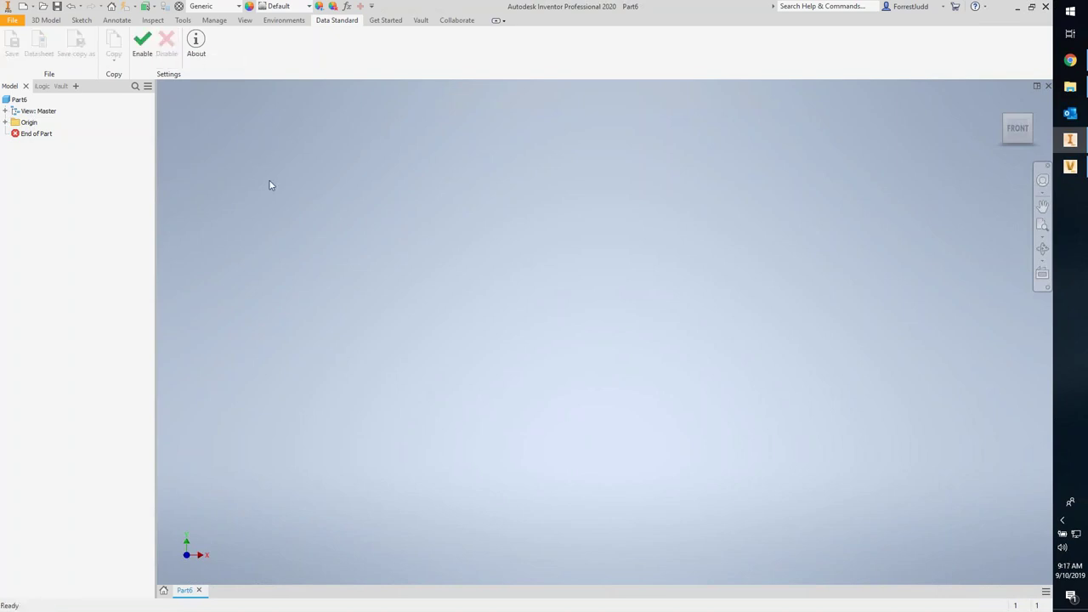
left_click(146, 46)
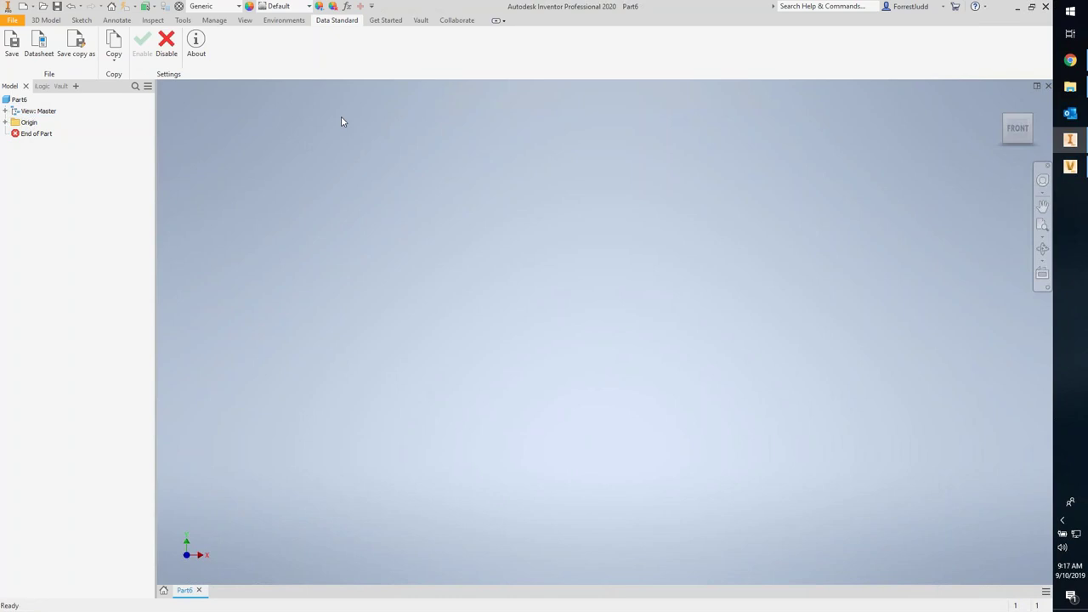
Step: Create a new part from the Standard.ipt template and start saving it with Data Standard
left_click(23, 6)
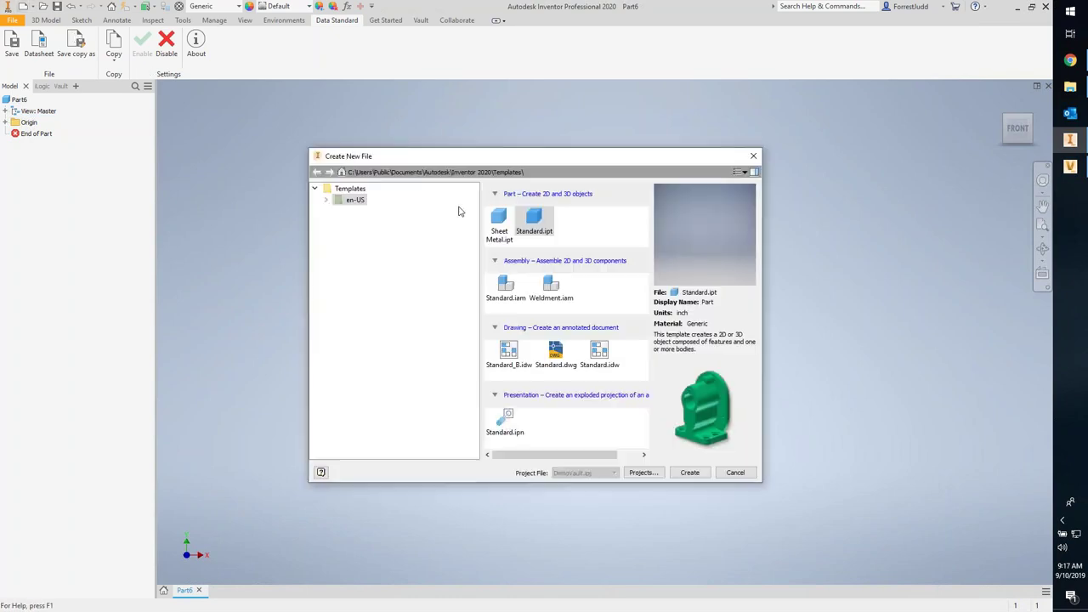
double_click(523, 220)
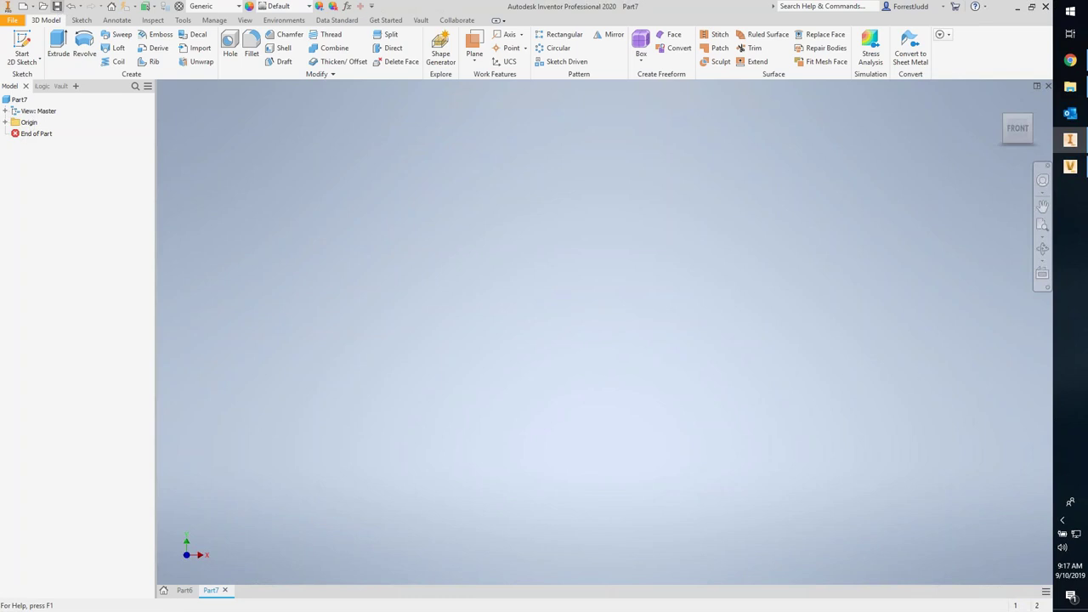
key("ctrl+s")
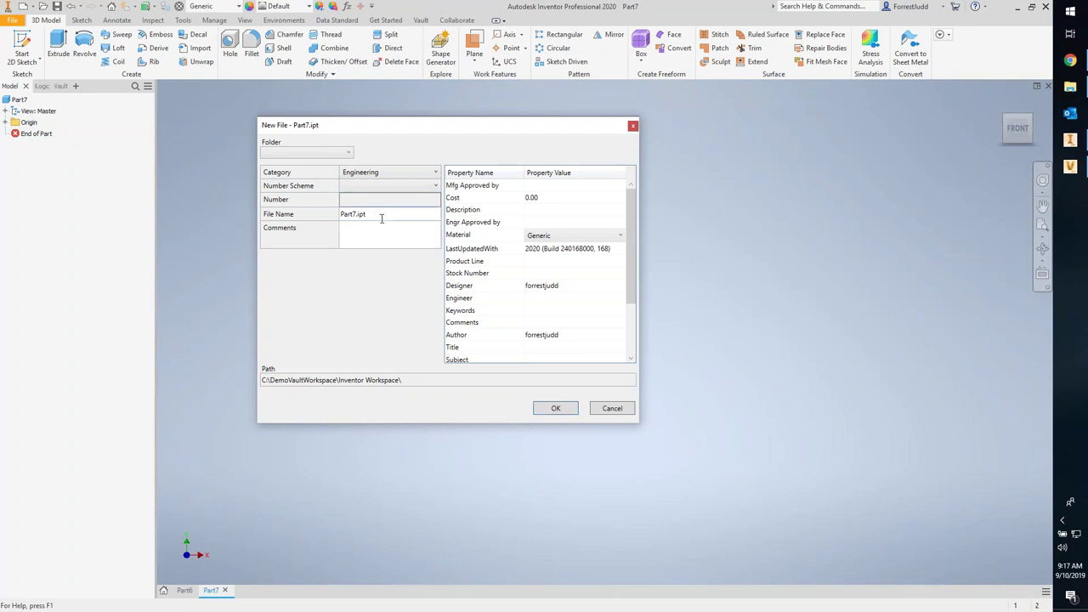
Step: Look through the Engineering properties of the new file and switch its category to Office
left_click(364, 242)
left_click_drag(632, 271, 633, 319)
left_click(630, 185)
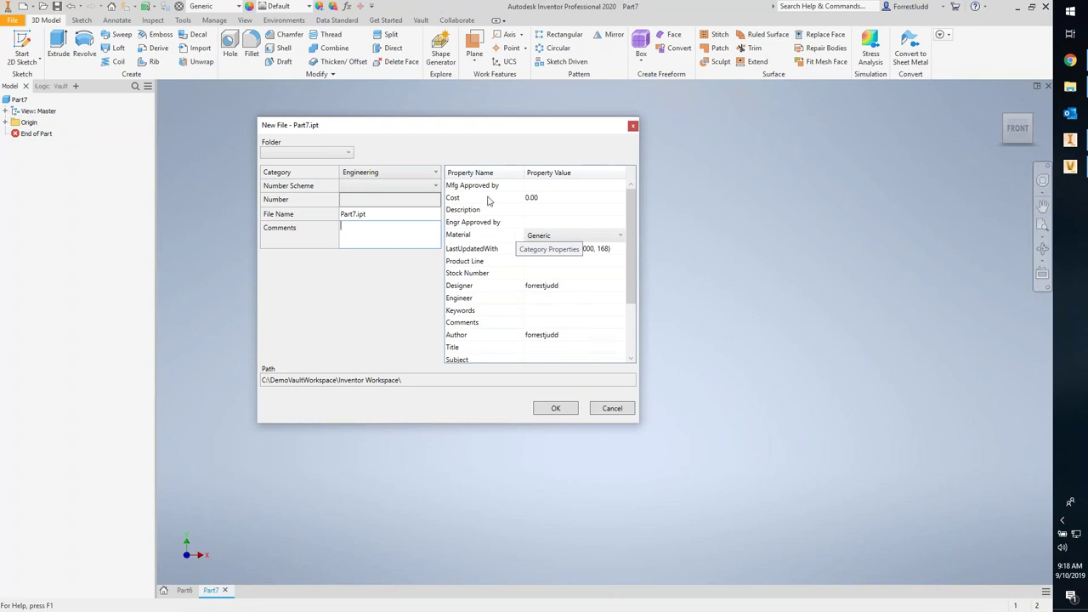
left_click(388, 175)
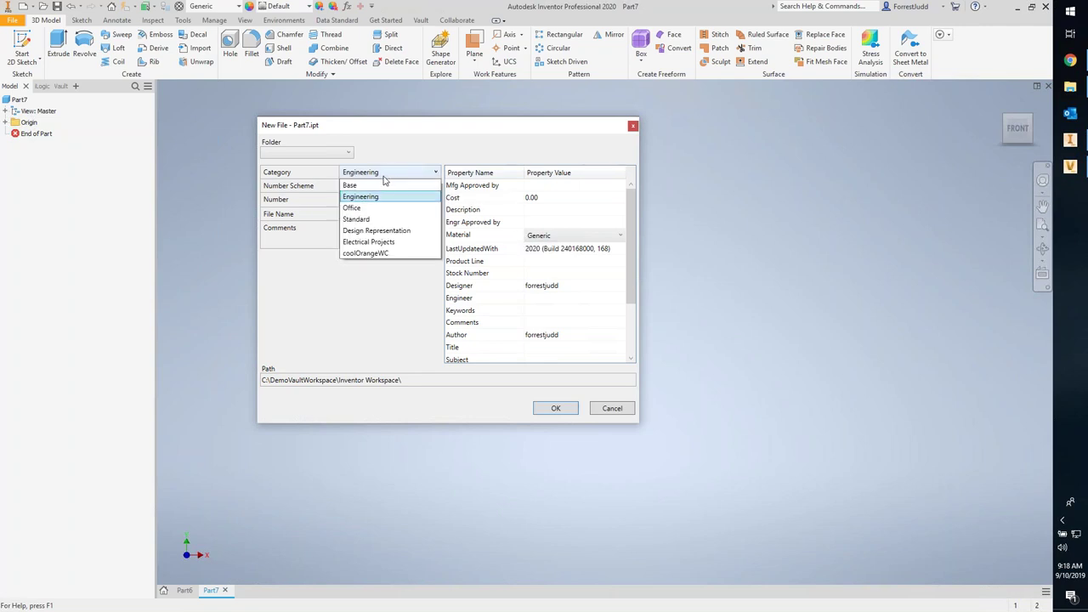
left_click(355, 209)
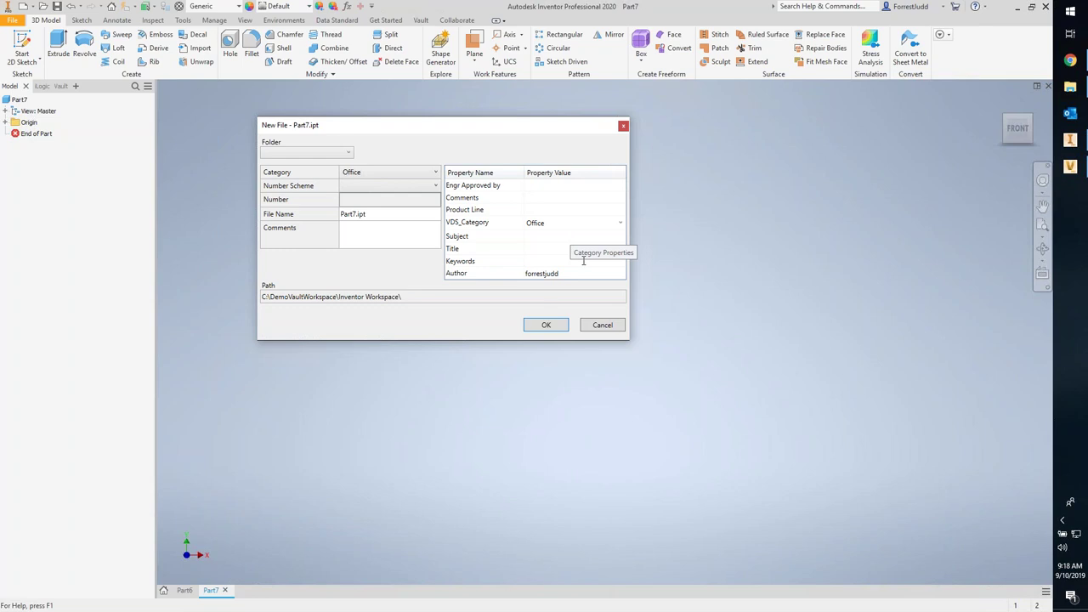
Step: Change the new file's category to Base and look through its full property list
left_click(432, 172)
key("Escape")
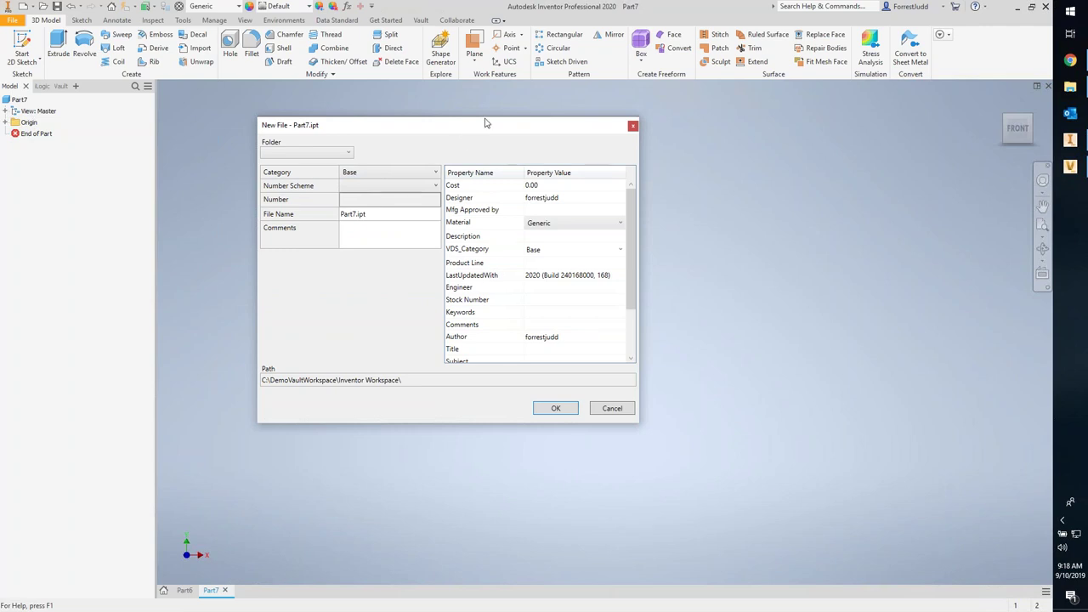
left_click_drag(484, 123, 516, 109)
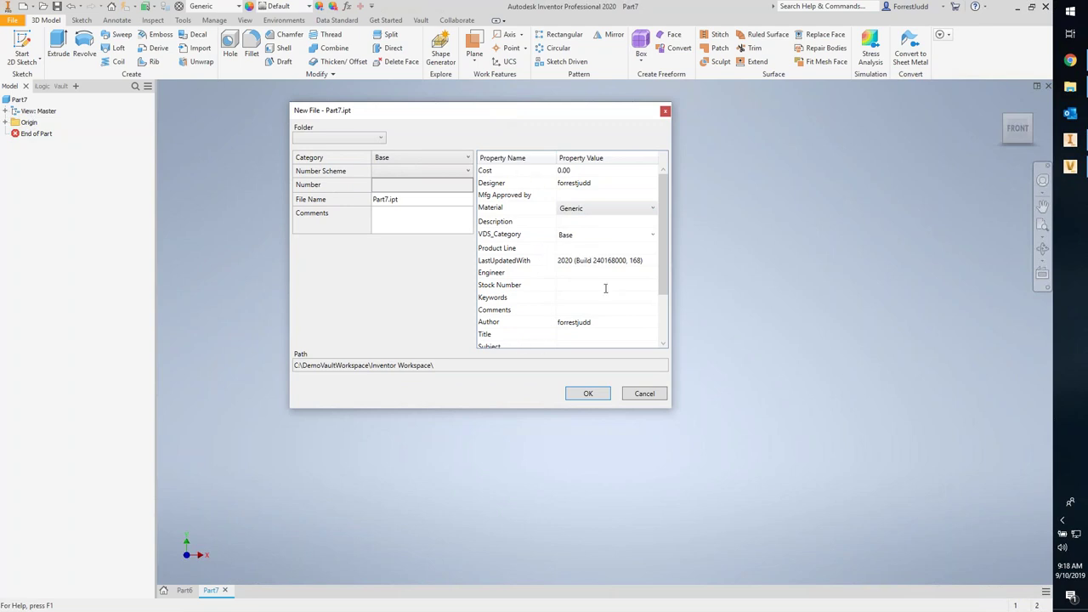
scroll(663, 204, "down", 2)
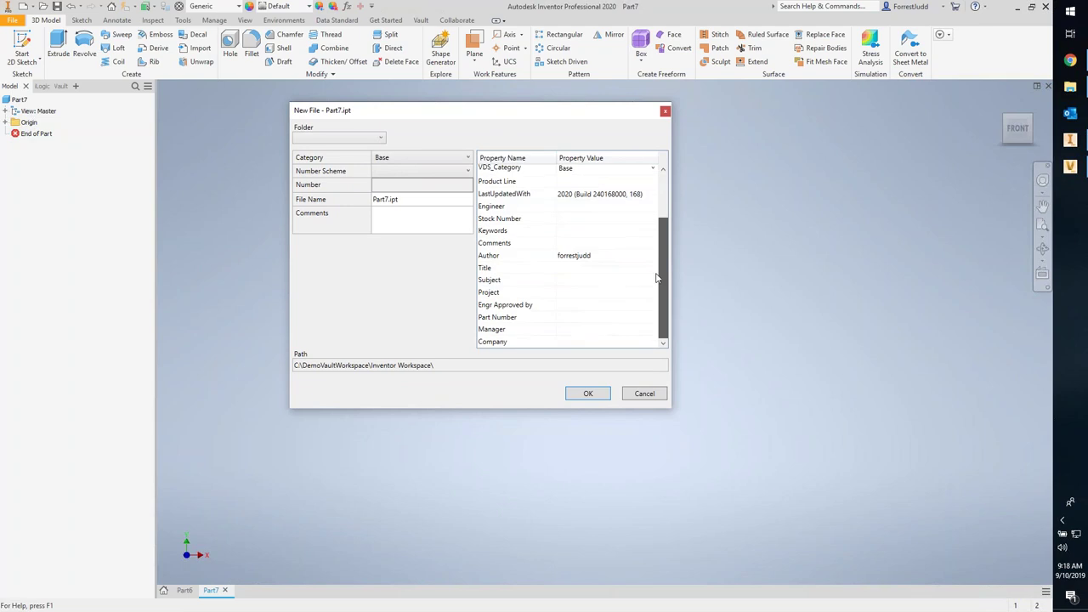
scroll(663, 204, "up", 2)
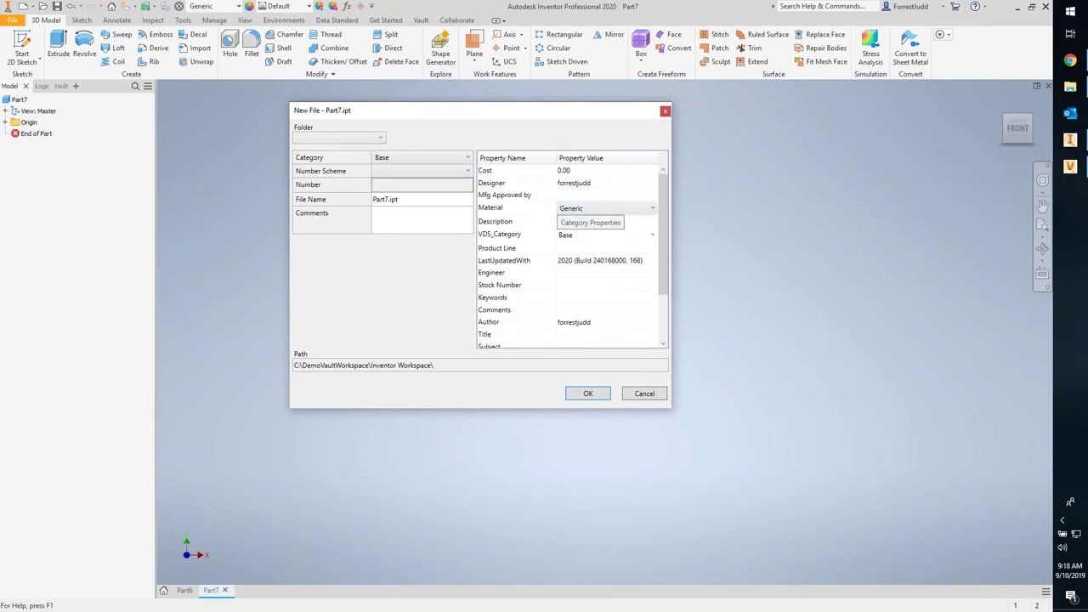
Step: Set the new file's category to Engineering and look through its properties down to VDS_Category
left_click(414, 163)
left_click(410, 181)
scroll(663, 204, "down", 3)
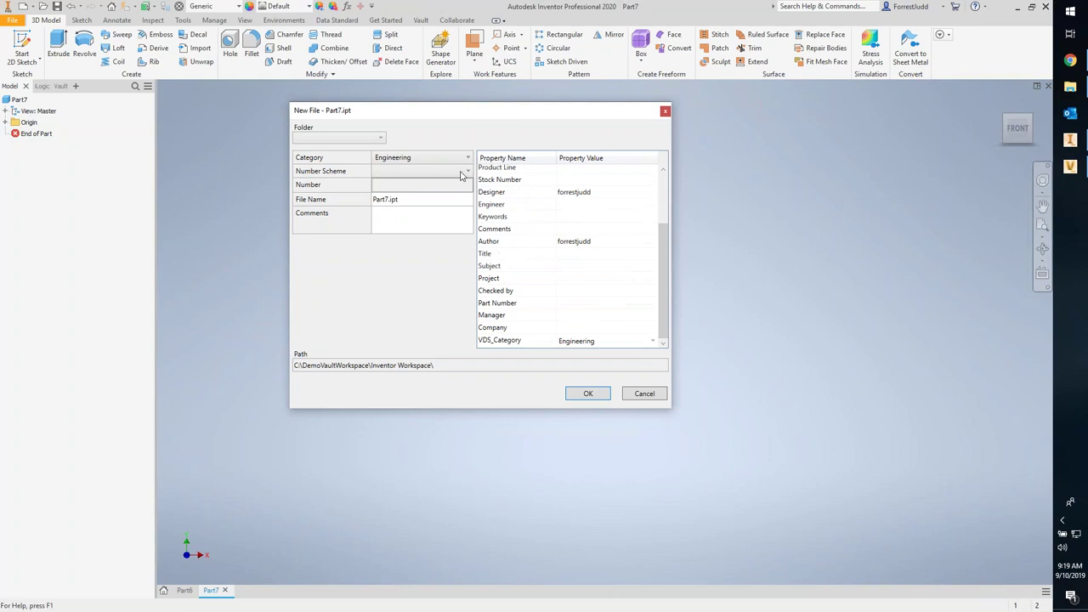
Step: Set the new file's category to Standard and look through its whole property list
left_click(432, 162)
left_click(422, 206)
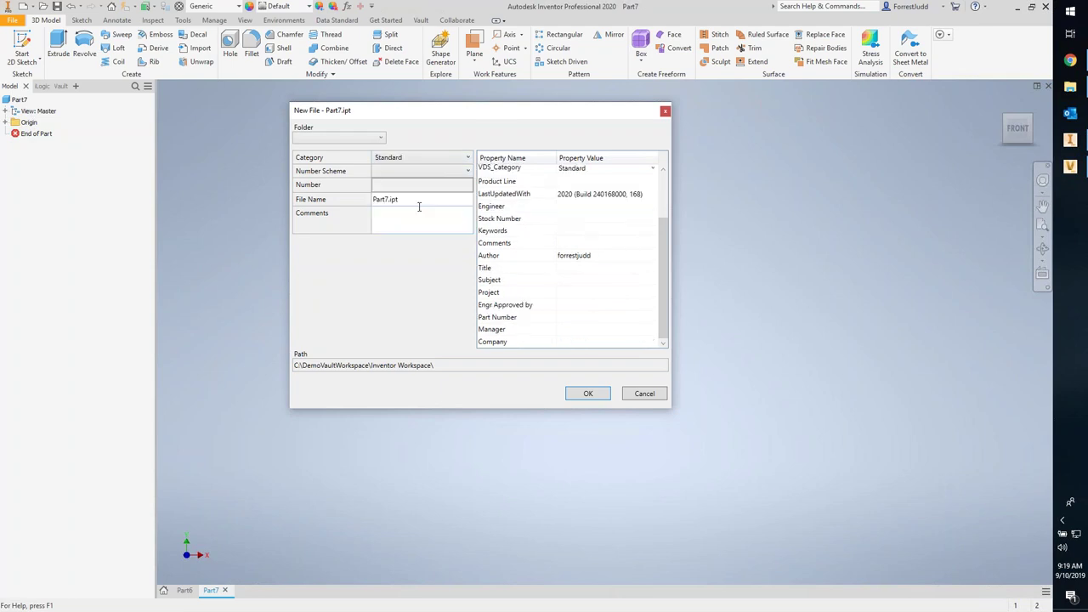
left_click_drag(657, 219, 654, 188)
scroll(653, 188, "up", 2)
scroll(646, 231, "down", 3)
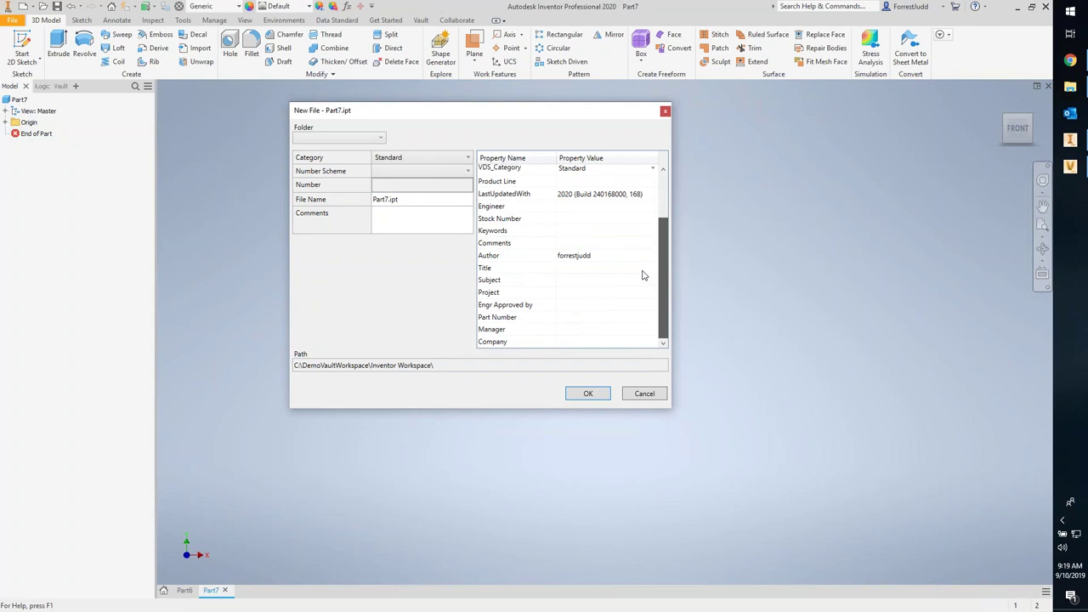
scroll(643, 272, "up", 3)
Step: Try the Electrical Projects, Engineering and Office categories in turn to compare their property lists
left_click(422, 159)
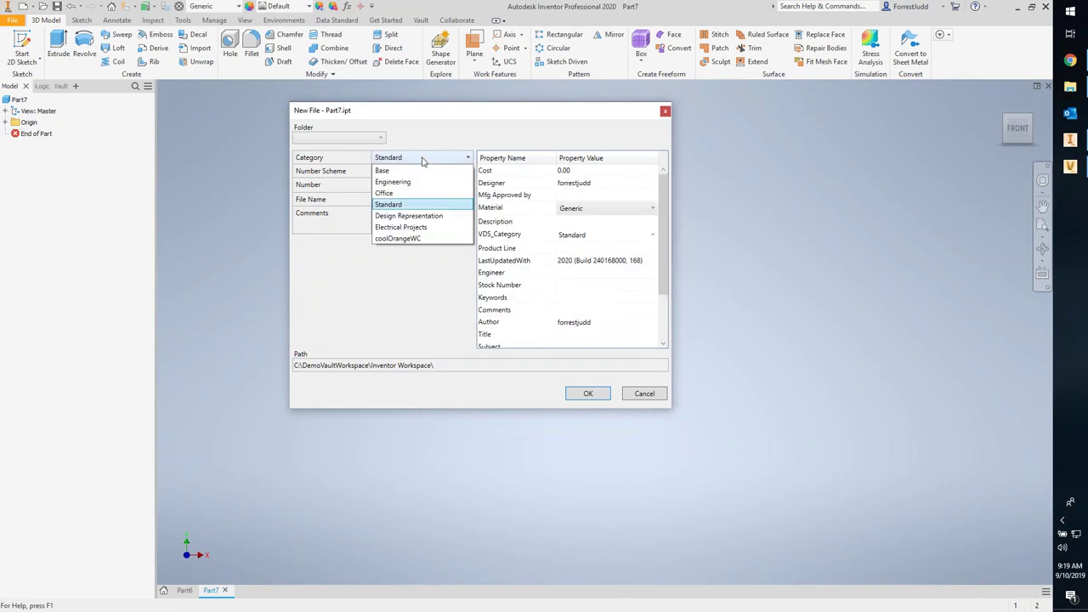
left_click(425, 228)
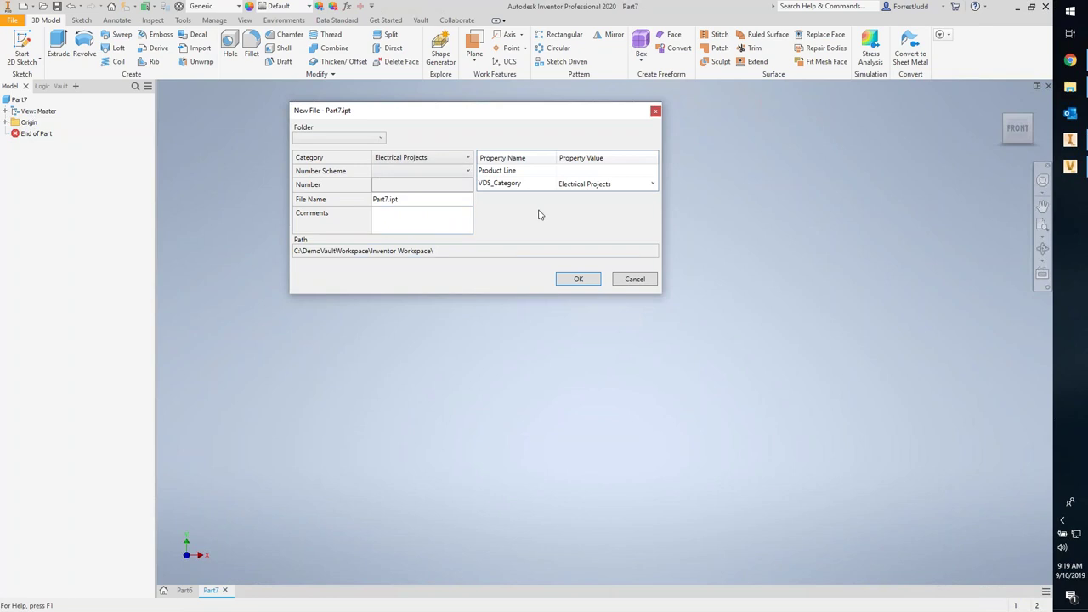
left_click(428, 160)
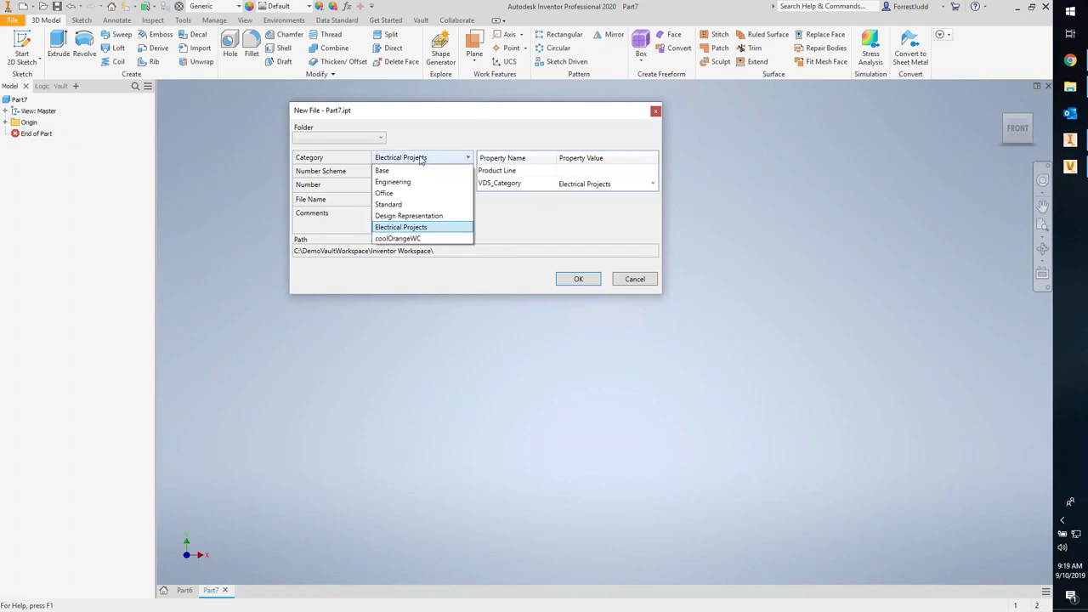
left_click(418, 193)
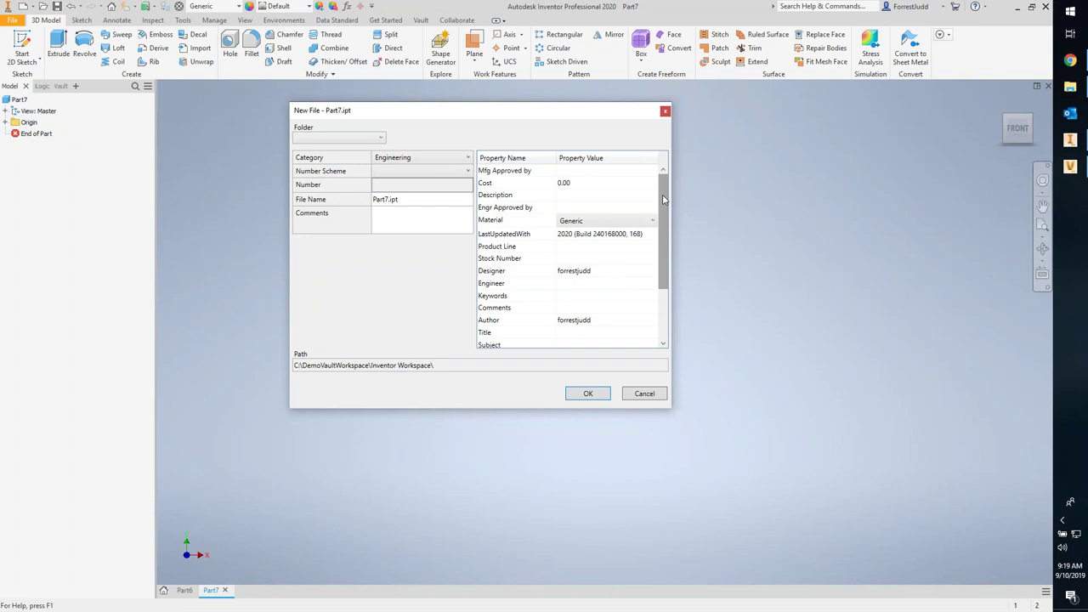
left_click(409, 162)
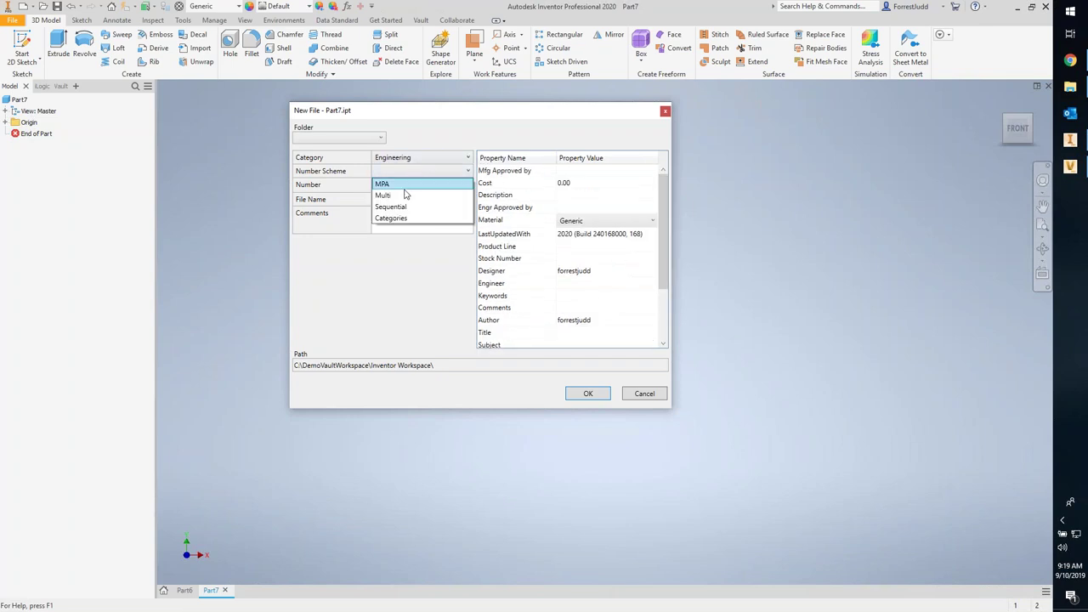
left_click(407, 194)
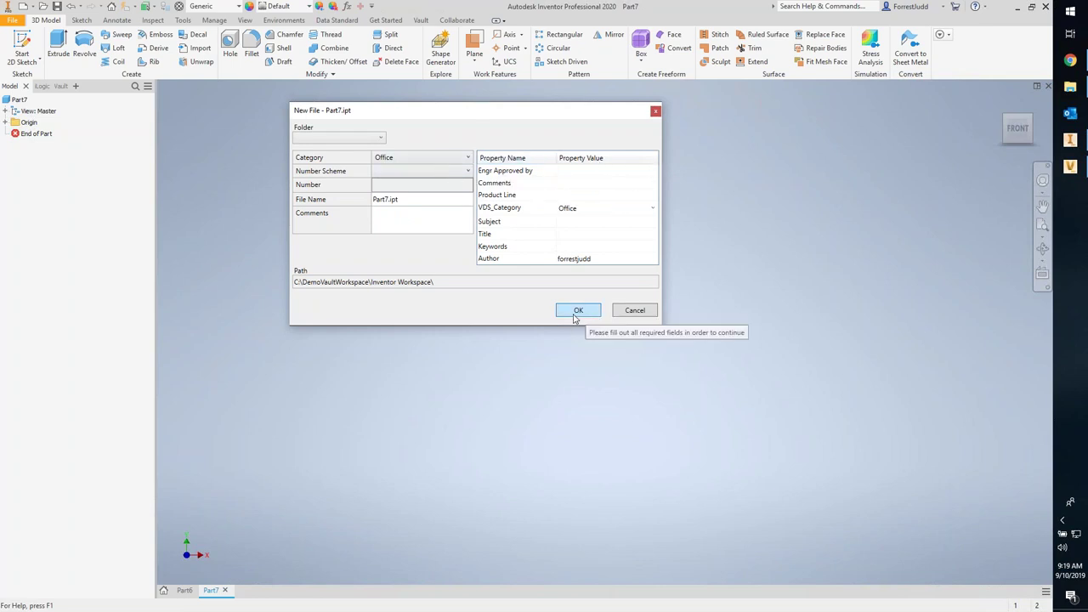
Step: Try the Standard, Design Representation, Electrical Projects and coolOrangeWC categories in turn to compare their properties
left_click(420, 156)
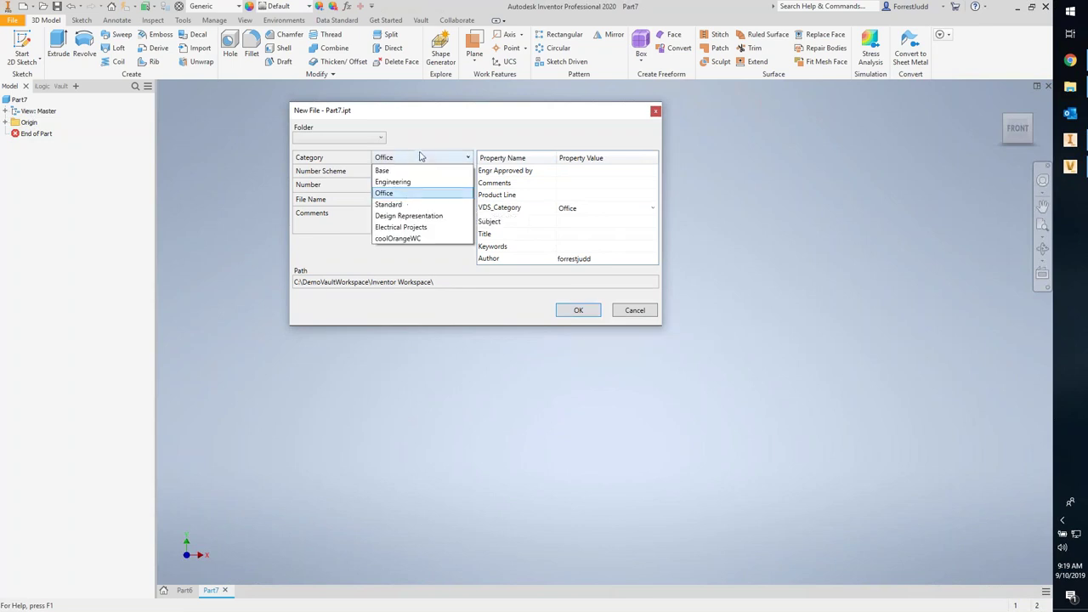
left_click(408, 205)
left_click_drag(665, 213, 666, 181)
left_click(434, 158)
left_click(409, 217)
left_click(416, 160)
left_click(406, 228)
left_click(400, 160)
left_click(405, 239)
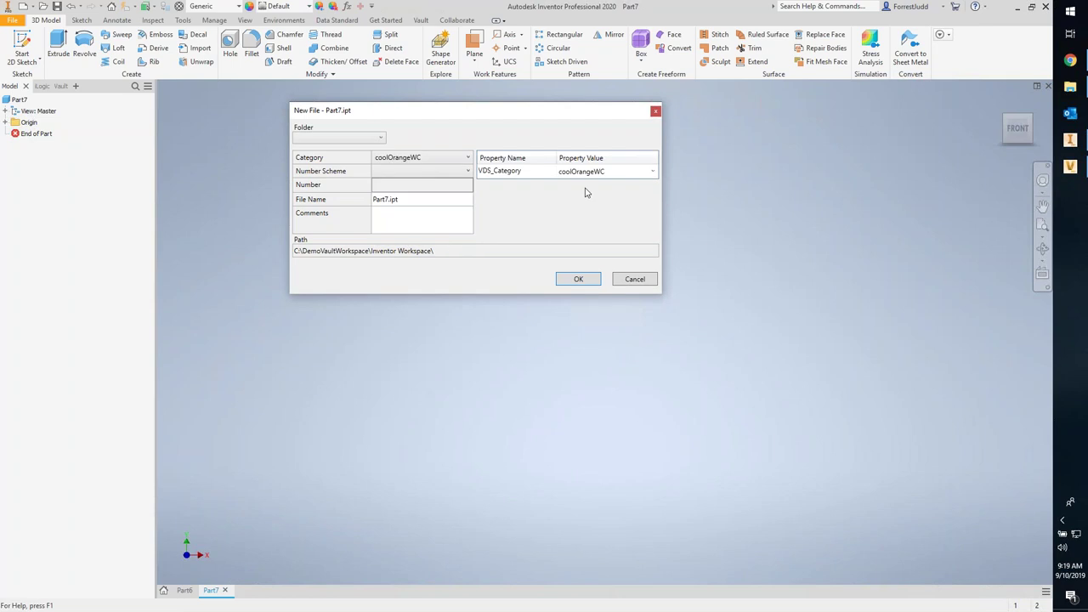
Step: Set the new file's category to Base and switch to the Autodesk Vault Professional window
left_click(425, 161)
left_click(418, 175)
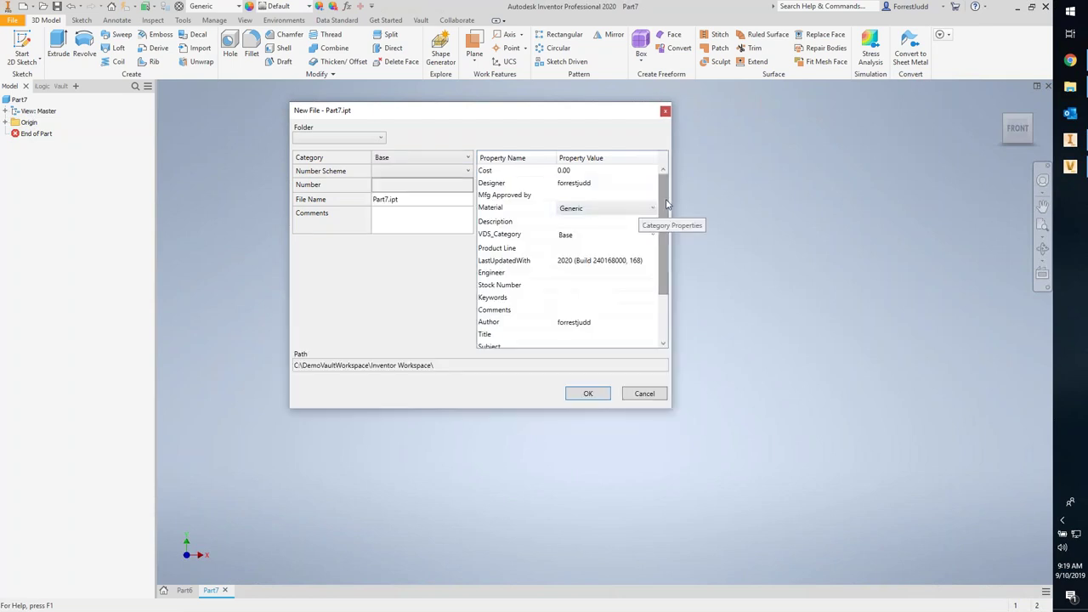
left_click(1071, 170)
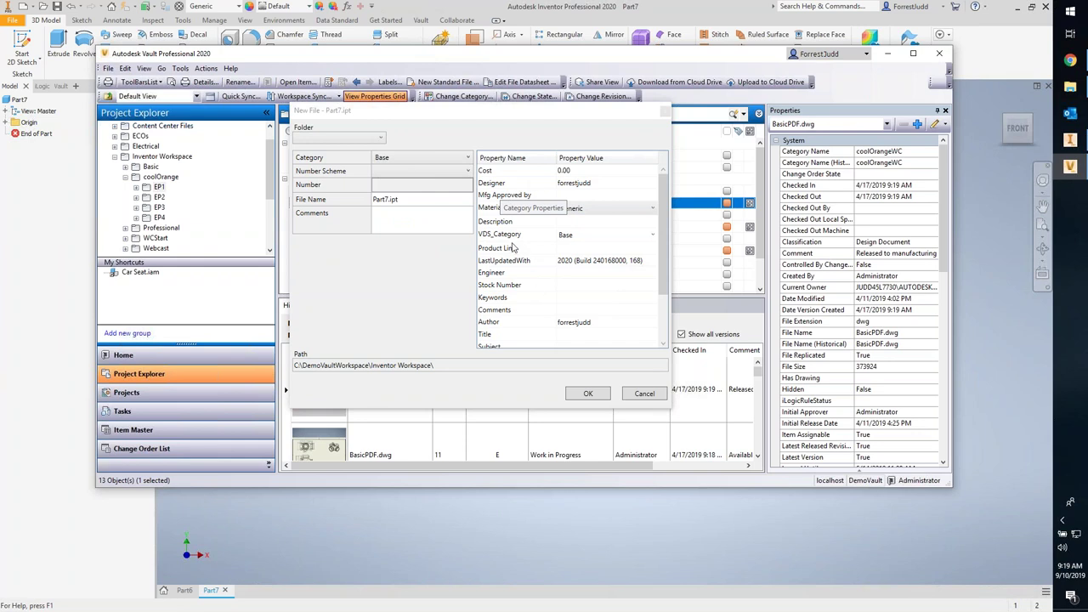
Step: Switch the new file's category between Standard, Base and Electrical Projects to compare the properties, finishing on Standard
left_click(402, 159)
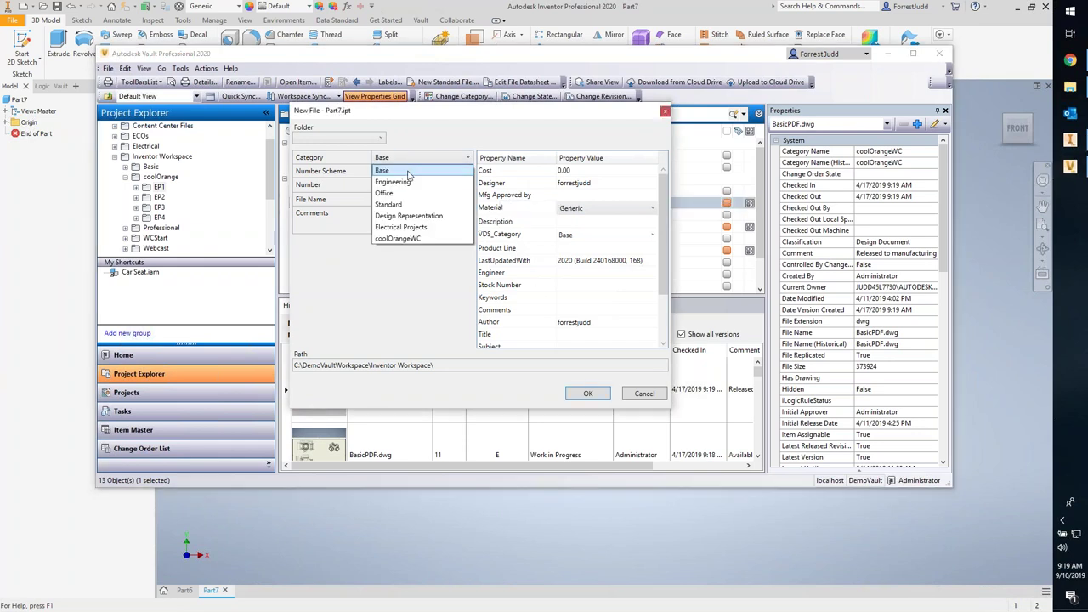
left_click(398, 205)
left_click_drag(513, 117, 578, 126)
left_click(502, 170)
left_click(495, 179)
left_click(491, 169)
left_click(466, 236)
left_click(467, 170)
left_click(466, 213)
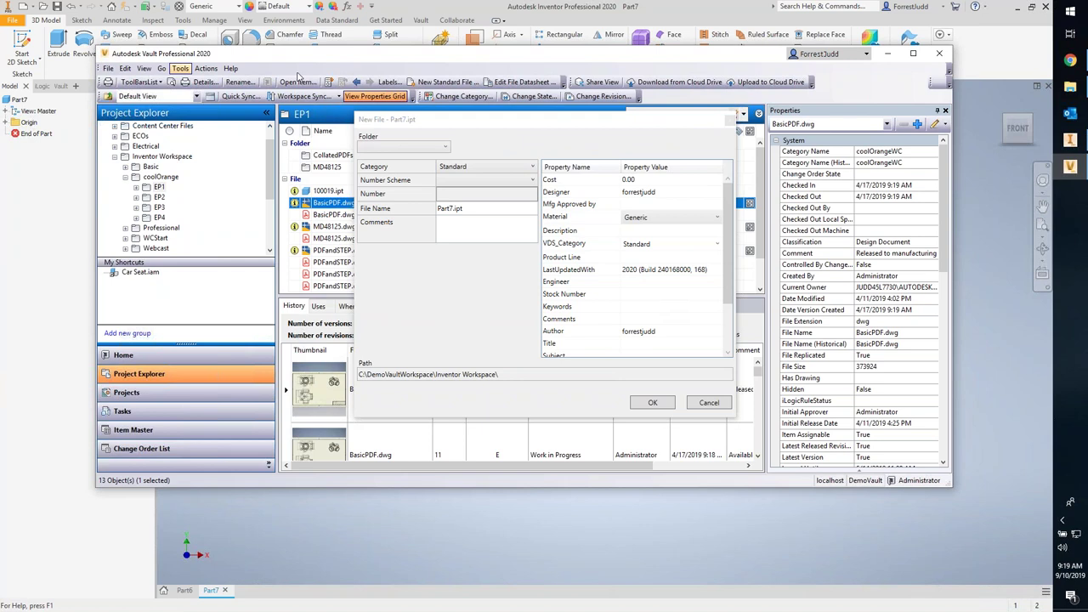
Step: Move the new-file dialog out of the way and open the vault's property definitions from the behavior settings
left_click_drag(609, 120, 646, 484)
left_click(181, 68)
mouse_move(220, 167)
left_click(331, 167)
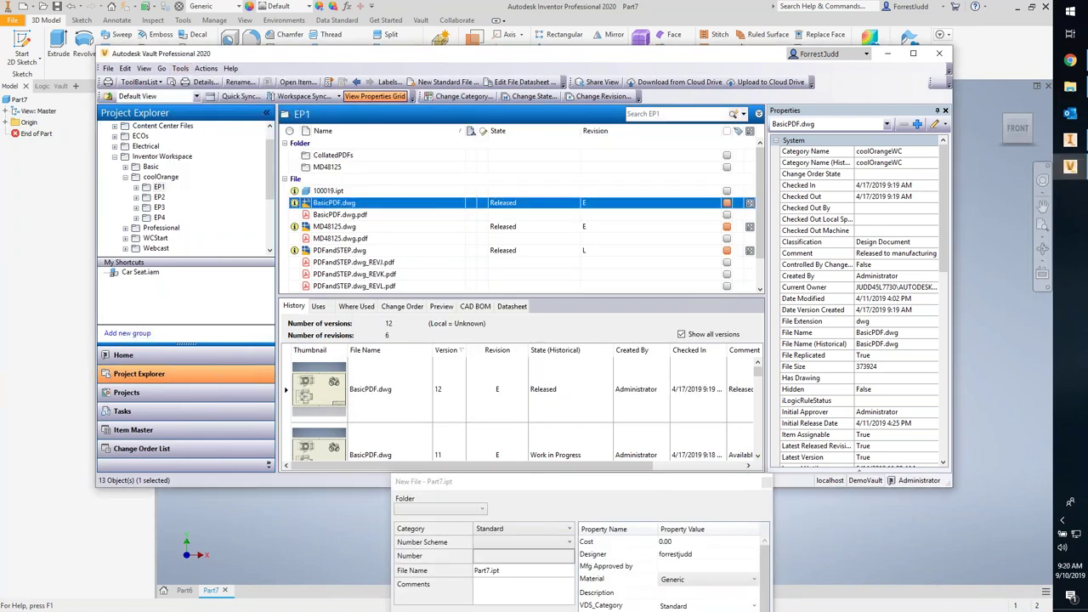
left_click(308, 114)
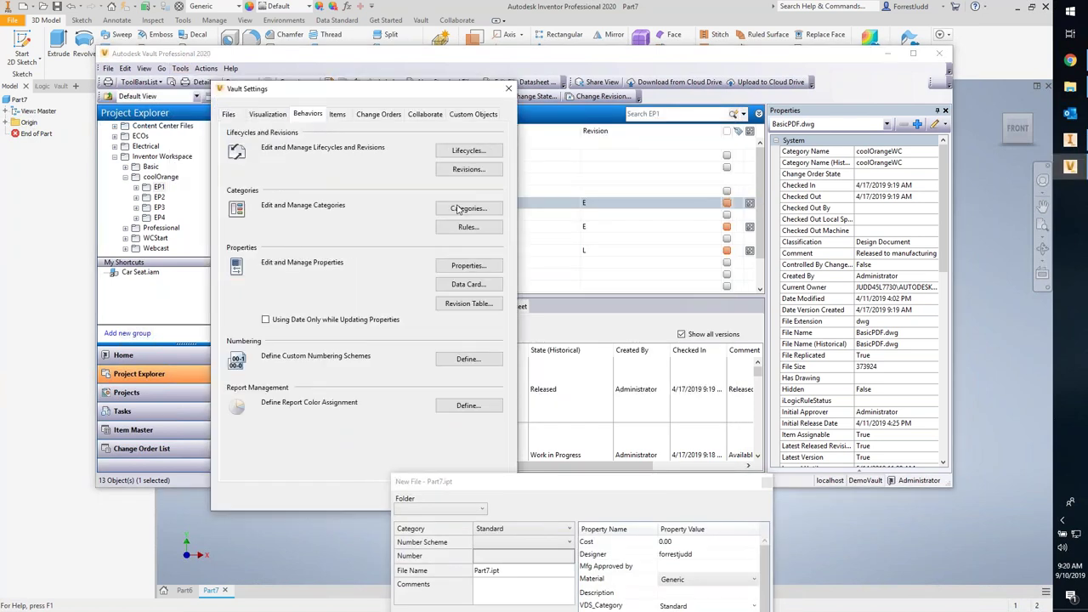
left_click(446, 271)
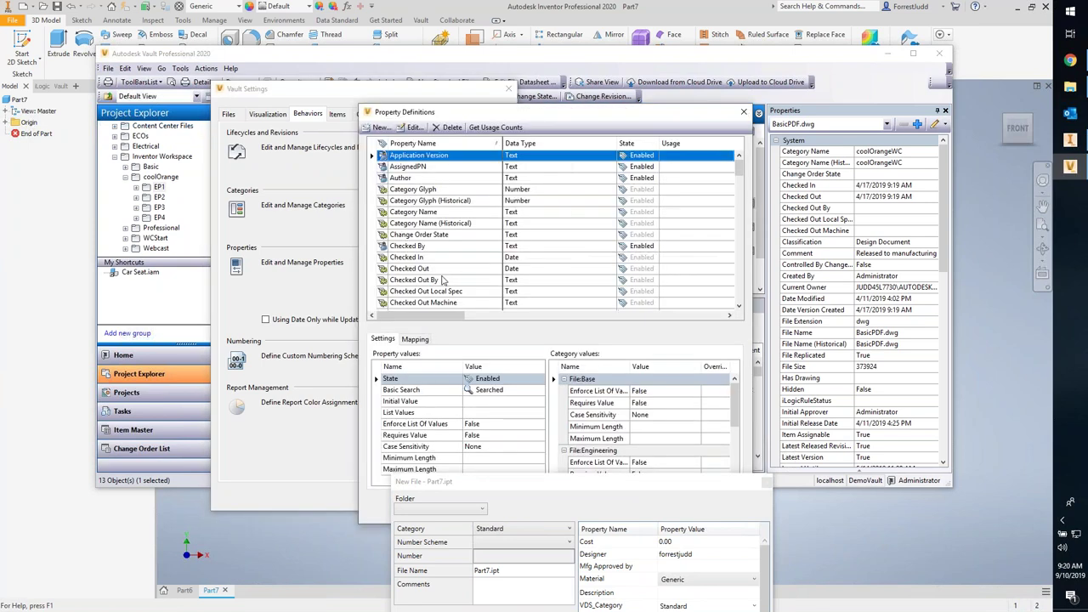
Step: Edit the Product Line property so that Requires Value is True for the File:Standard category
left_click(407, 222)
scroll(407, 222, "down", 10)
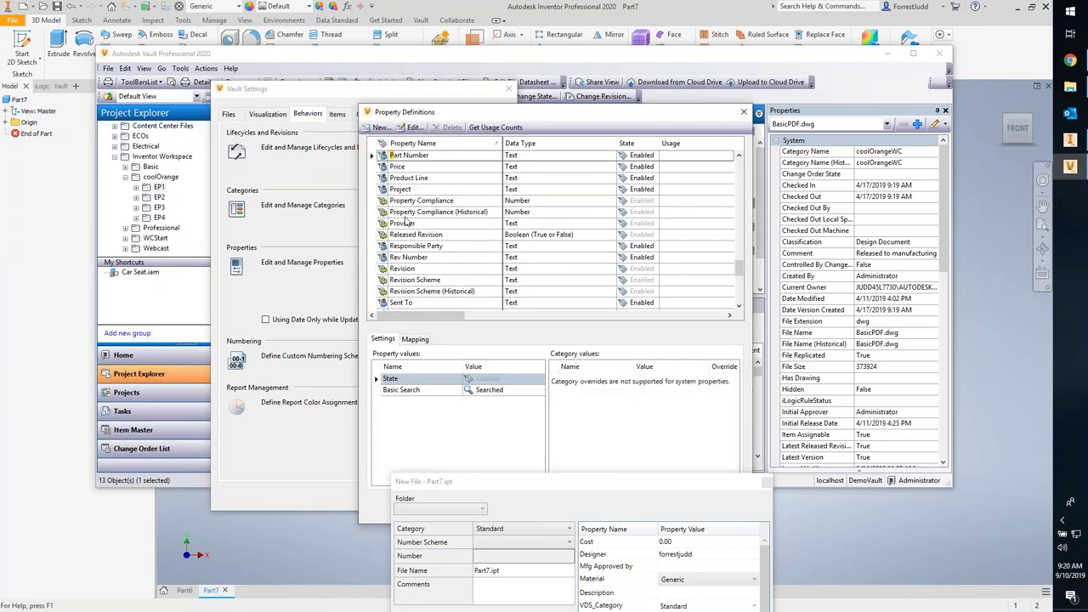
double_click(408, 177)
left_click_drag(586, 208, 602, 297)
left_click(474, 303)
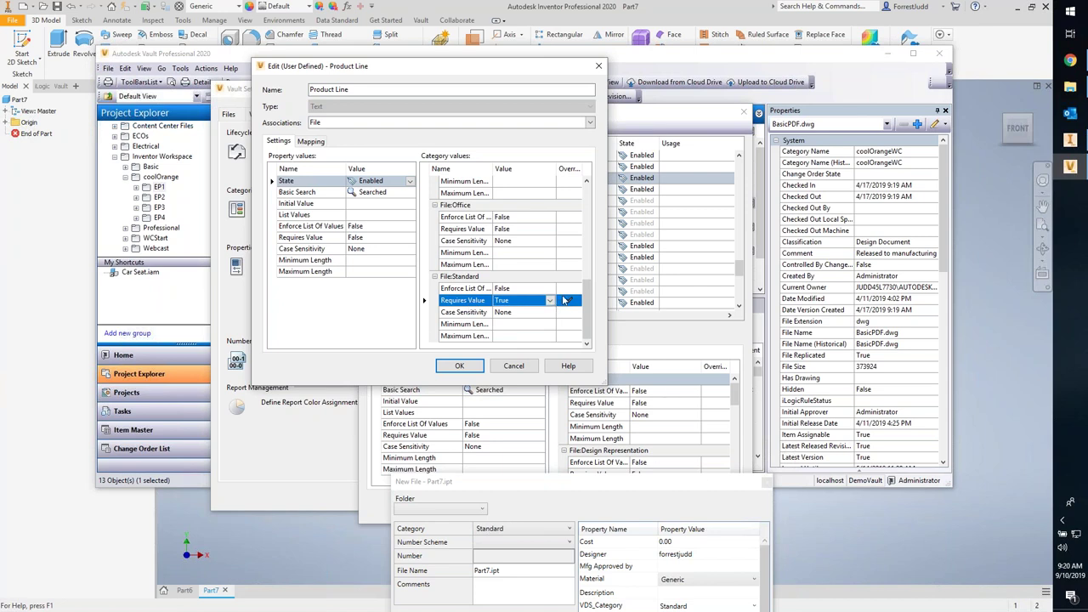
left_click(459, 366)
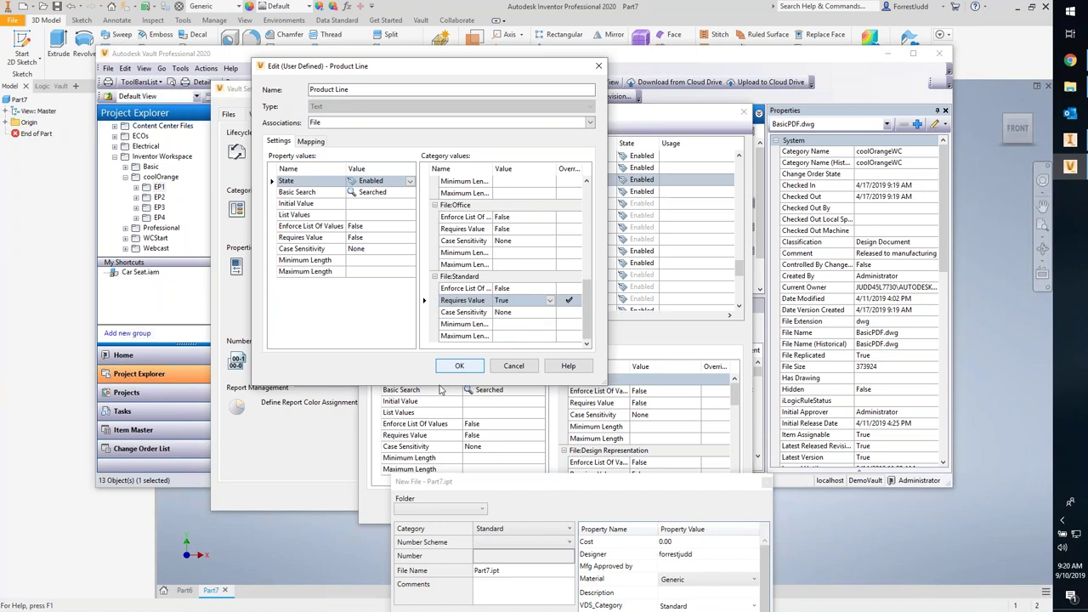
Step: Bring the new-file dialog back into view, check its Product Line property, and cancel the dialog
left_click_drag(532, 489, 443, 212)
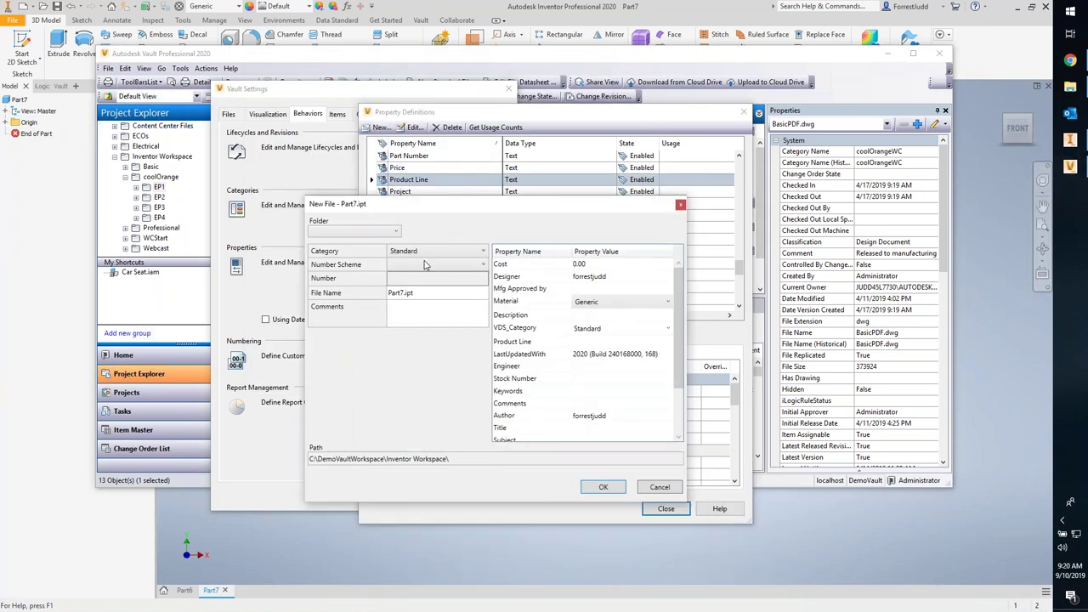
left_click(600, 343)
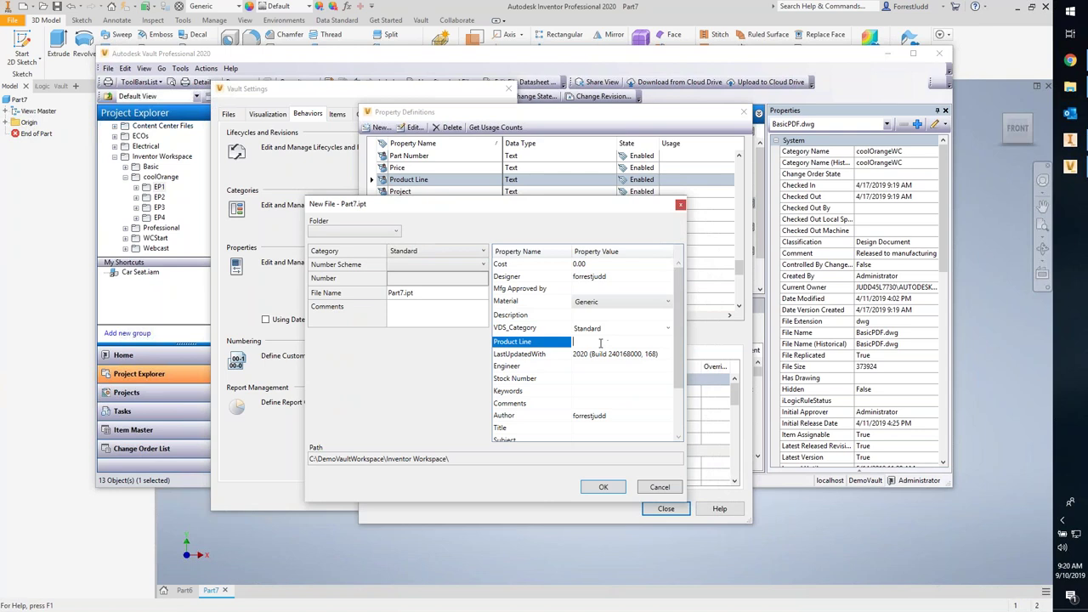
left_click(660, 487)
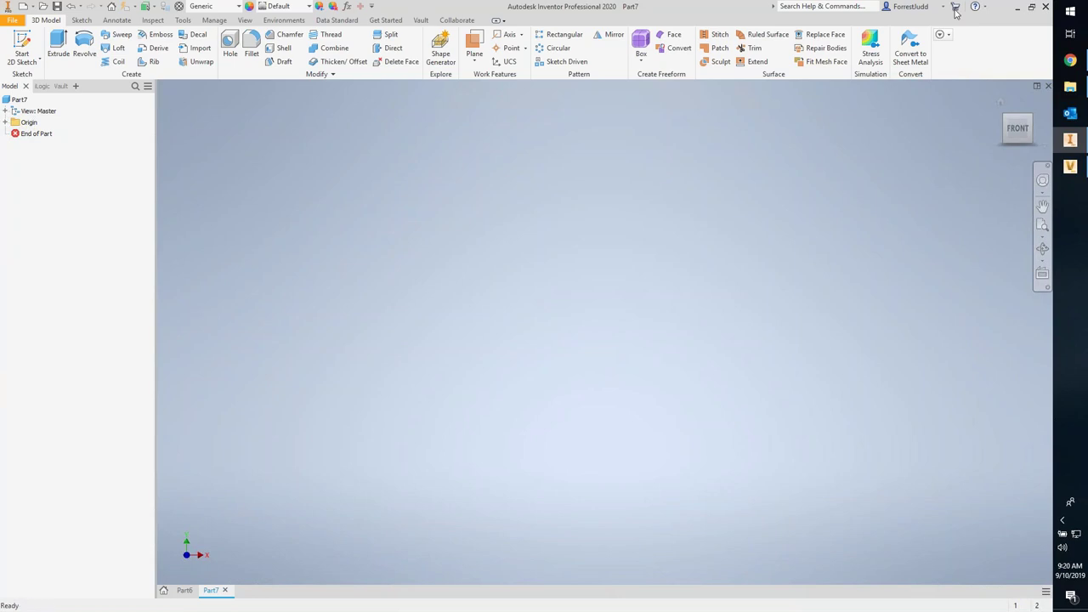
Step: Close Inventor and start it again
left_click(1046, 7)
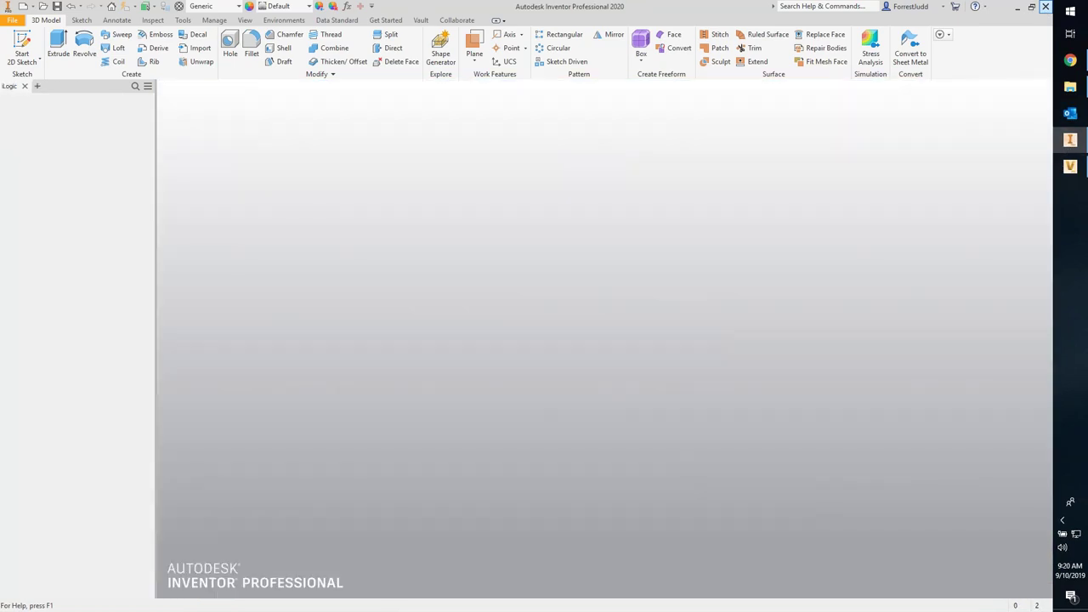
left_click(1070, 139)
key("super")
type("inventor")
key("Return")
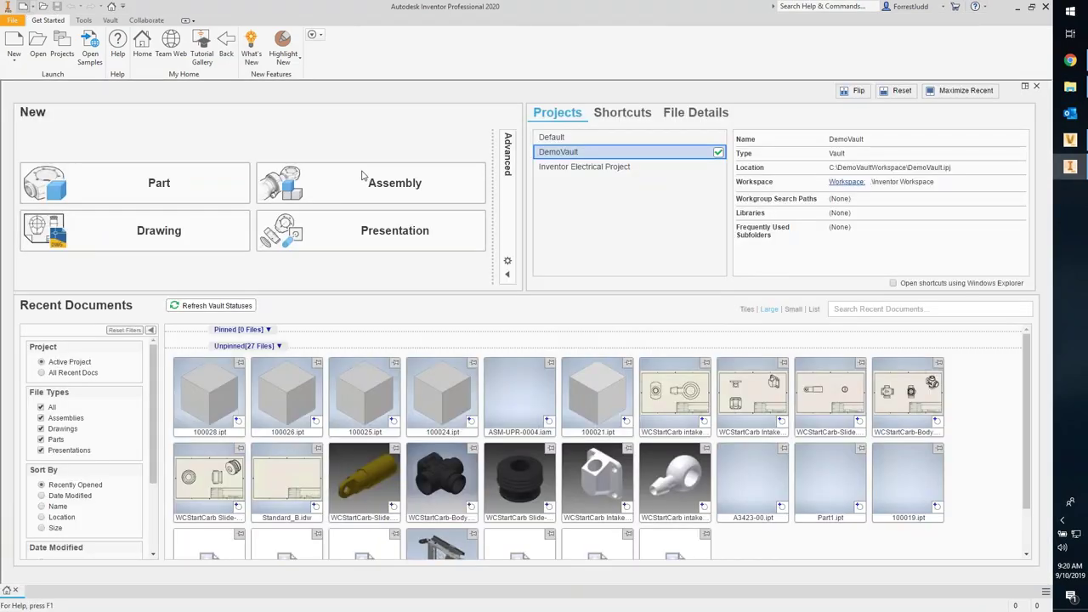
Step: Create a new part and log in to Vault when Data Standard asks for the connection
left_click(362, 175)
key("Return")
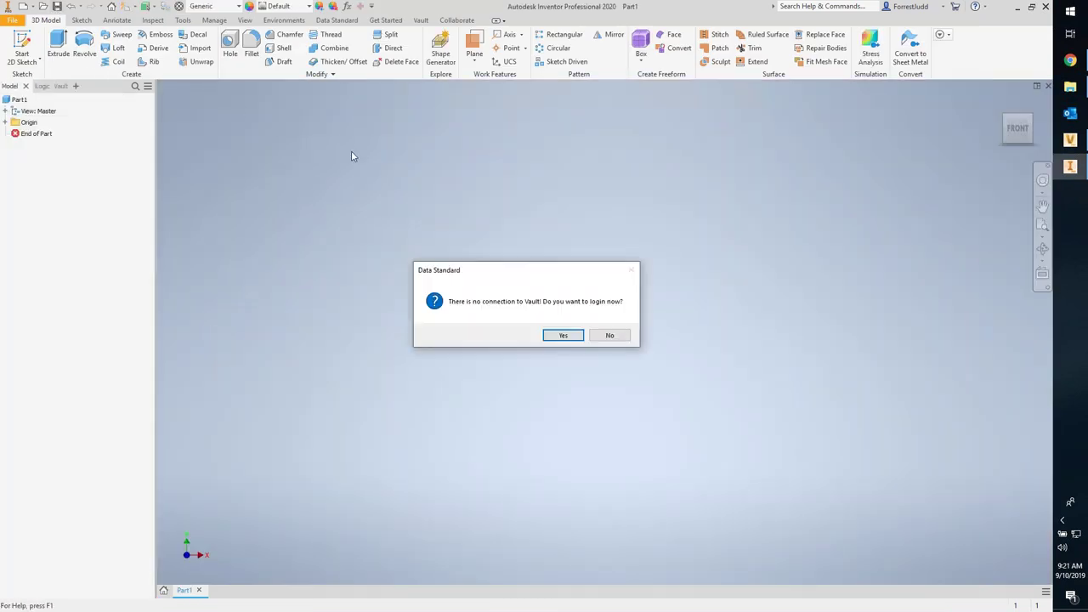
left_click(558, 335)
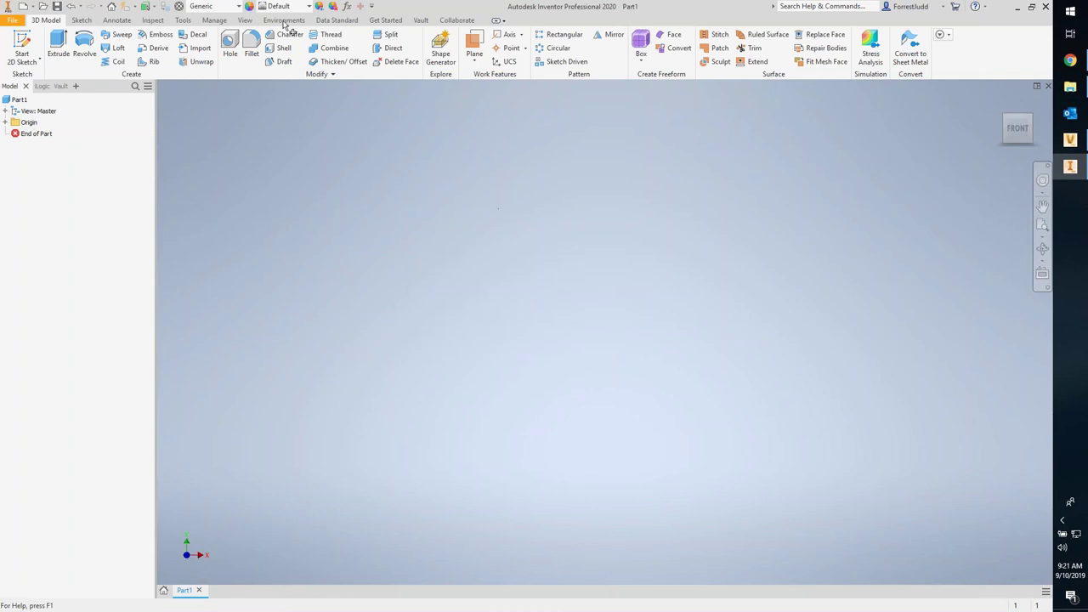
left_click(483, 367)
Step: Start saving the part, set its category to Standard and enter Hydro as the Product Line
left_click(339, 20)
left_click(57, 5)
left_click(251, 173)
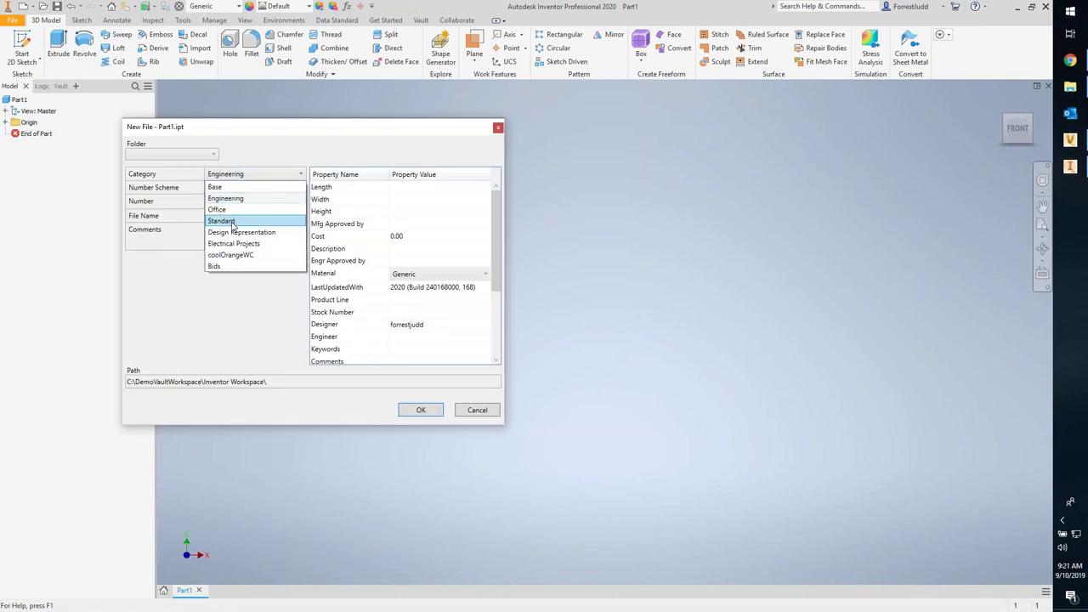
left_click(232, 221)
left_click_drag(385, 129, 538, 73)
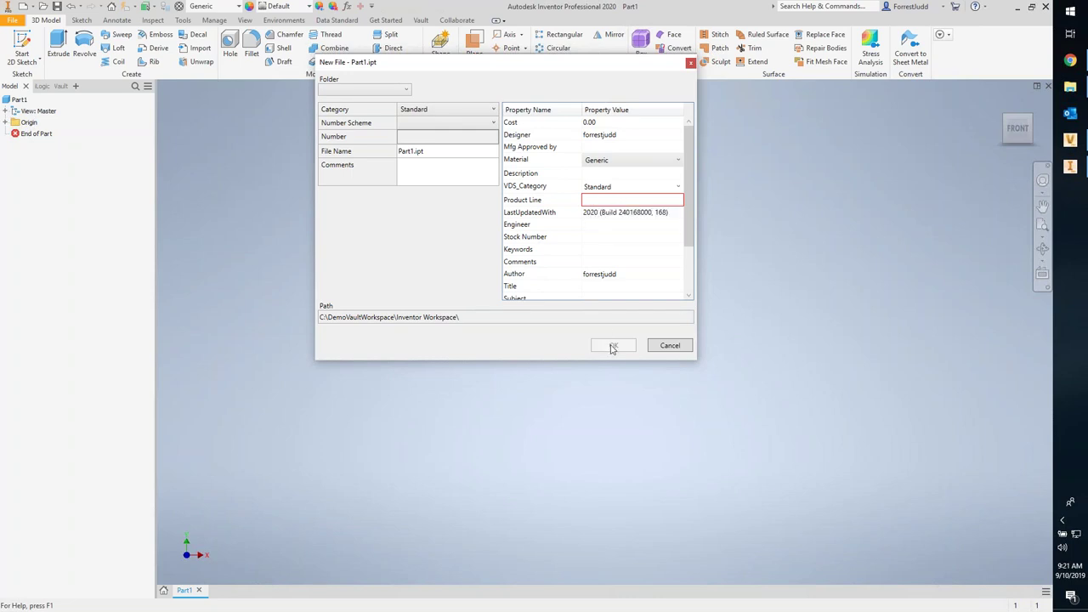
left_click(601, 201)
type("Hydro")
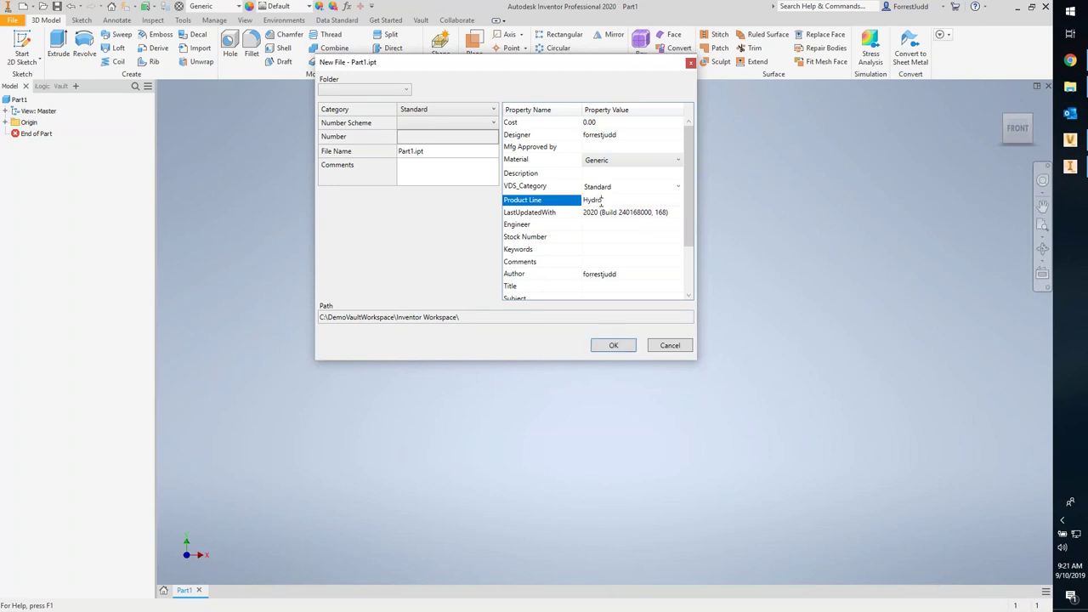
Step: Try the MPA number scheme for the new file, and switch it to Multi
left_click(441, 123)
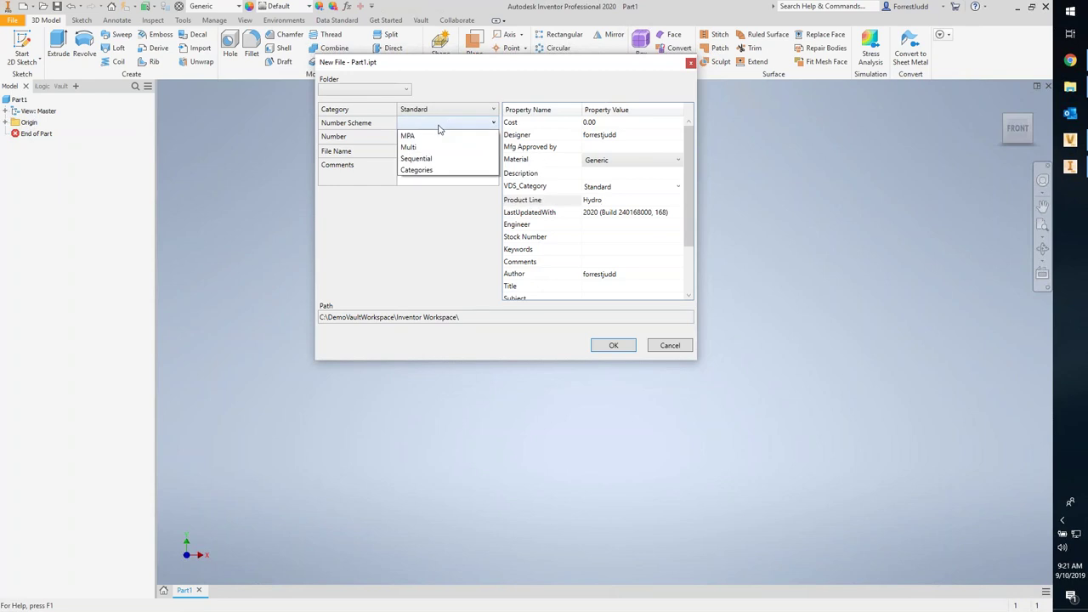
left_click(439, 121)
left_click(441, 124)
left_click(425, 136)
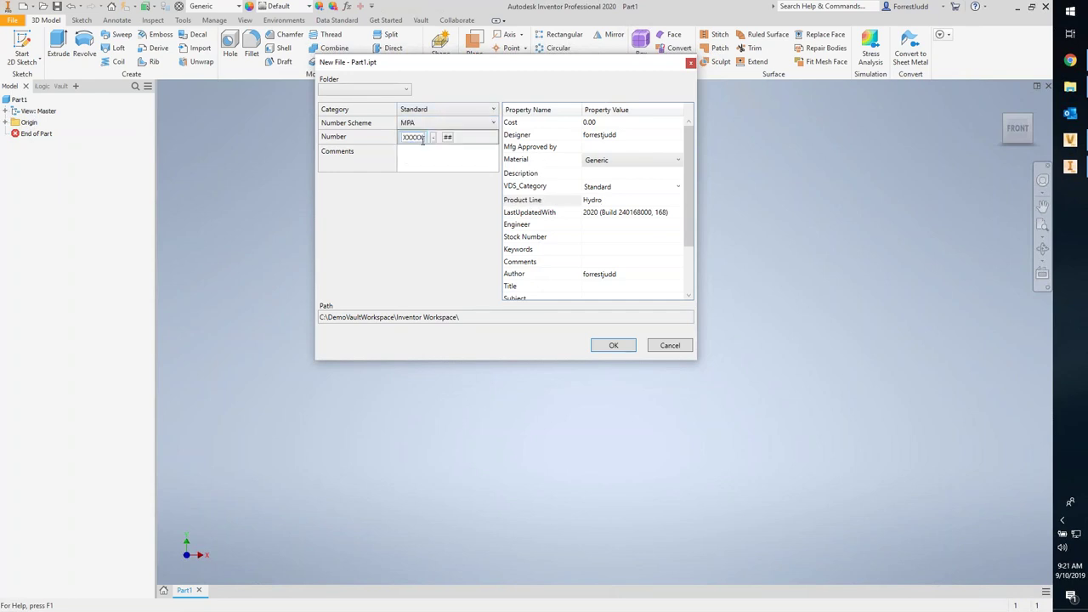
left_click(433, 125)
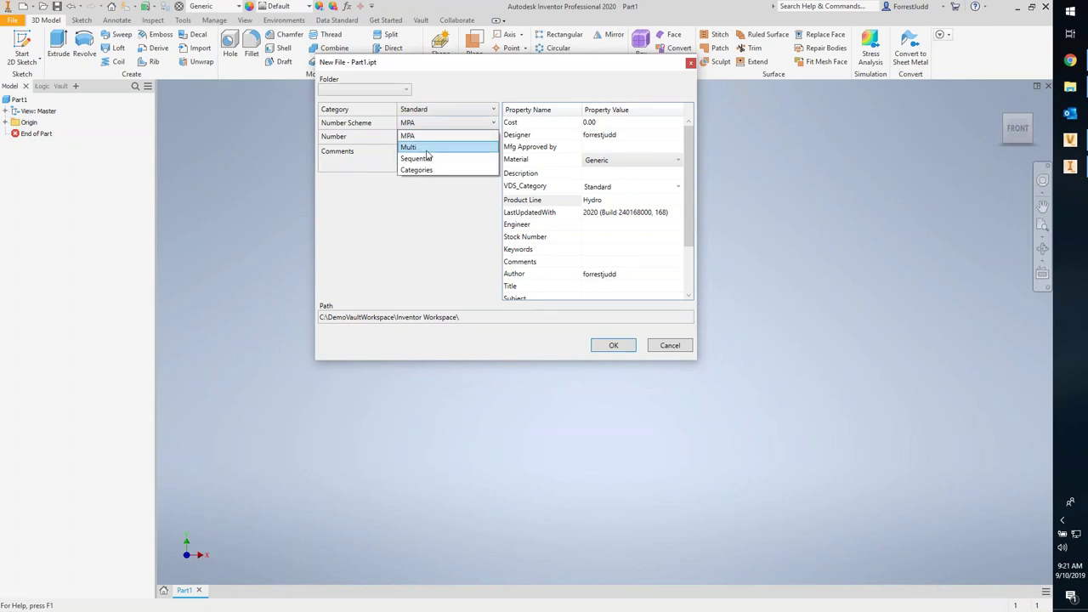
left_click(427, 149)
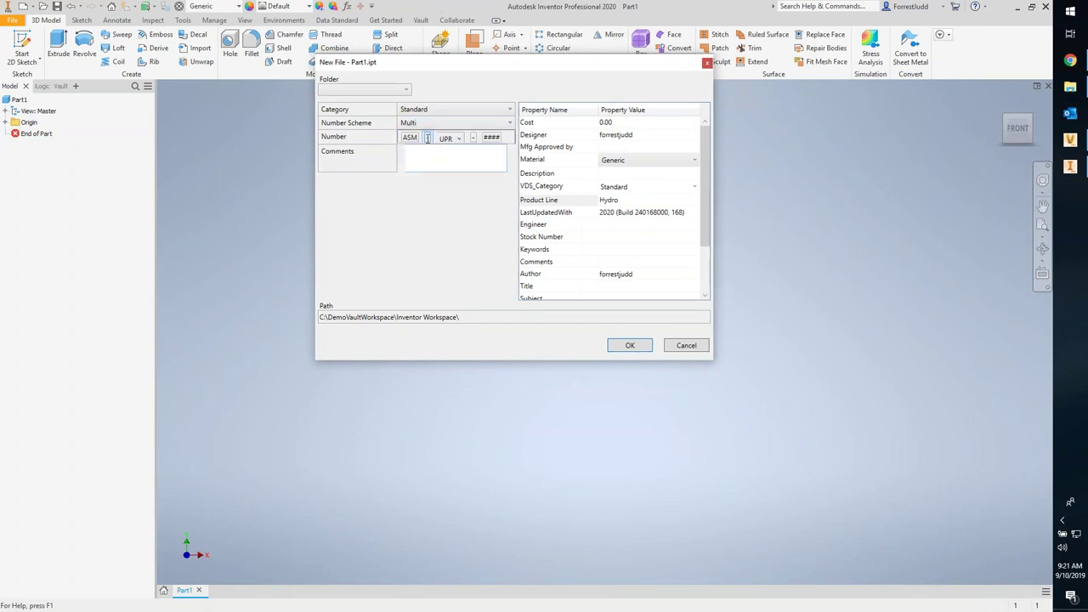
Step: Choose UPR as the middle code of the Multi number, and dismiss the new-file dialog without saving
left_click(451, 139)
left_click(448, 151)
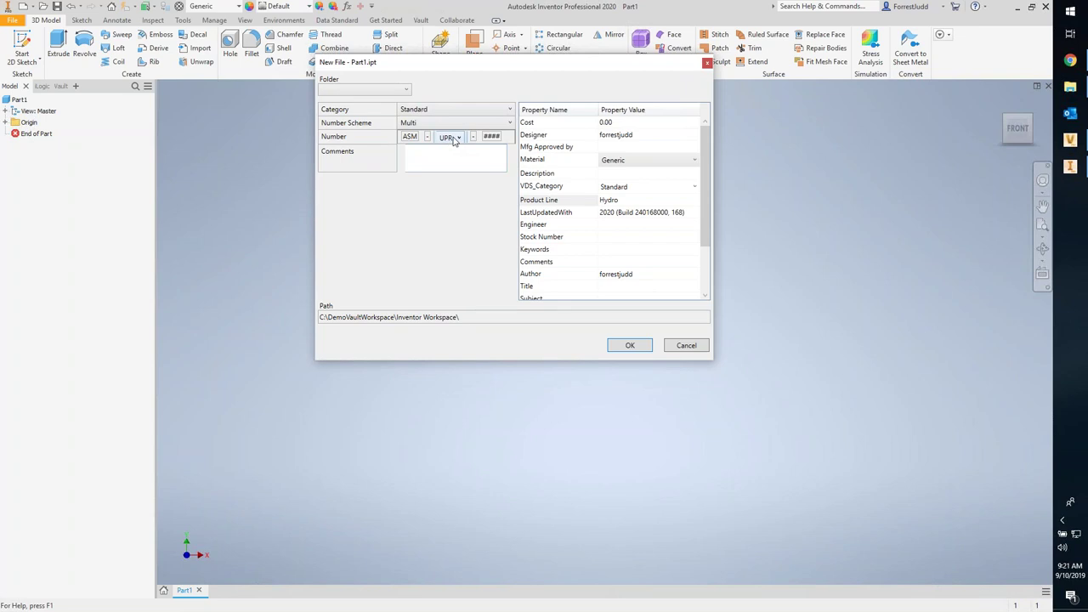
left_click(454, 141)
left_click(448, 150)
left_click_drag(497, 66, 461, 102)
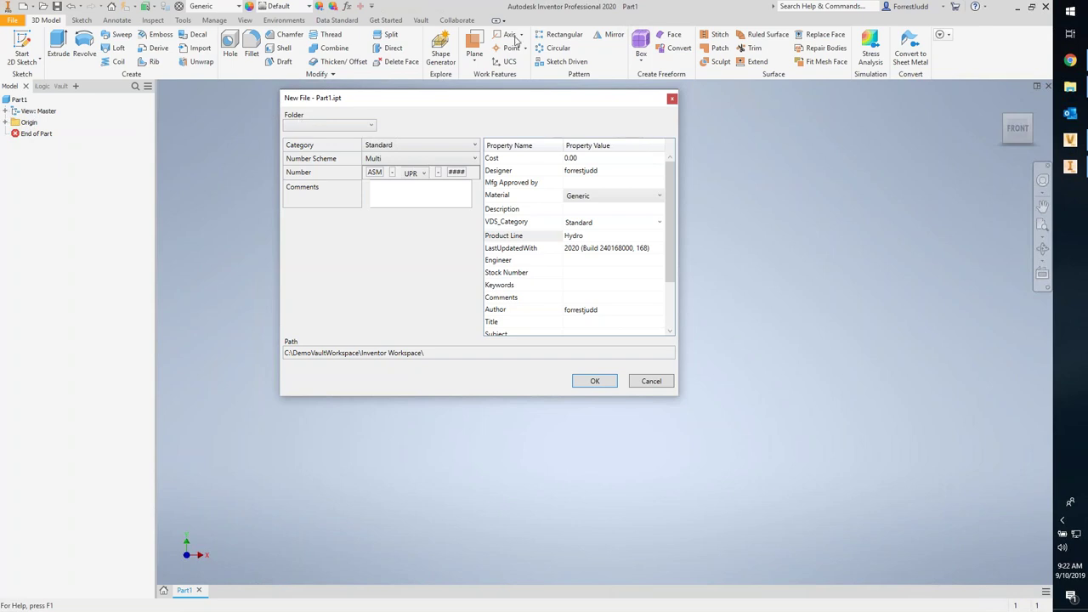
left_click(672, 99)
Step: Disable Data Standard, start saving the part with the regular Save As dialog, and look through the workspace folders
left_click(347, 20)
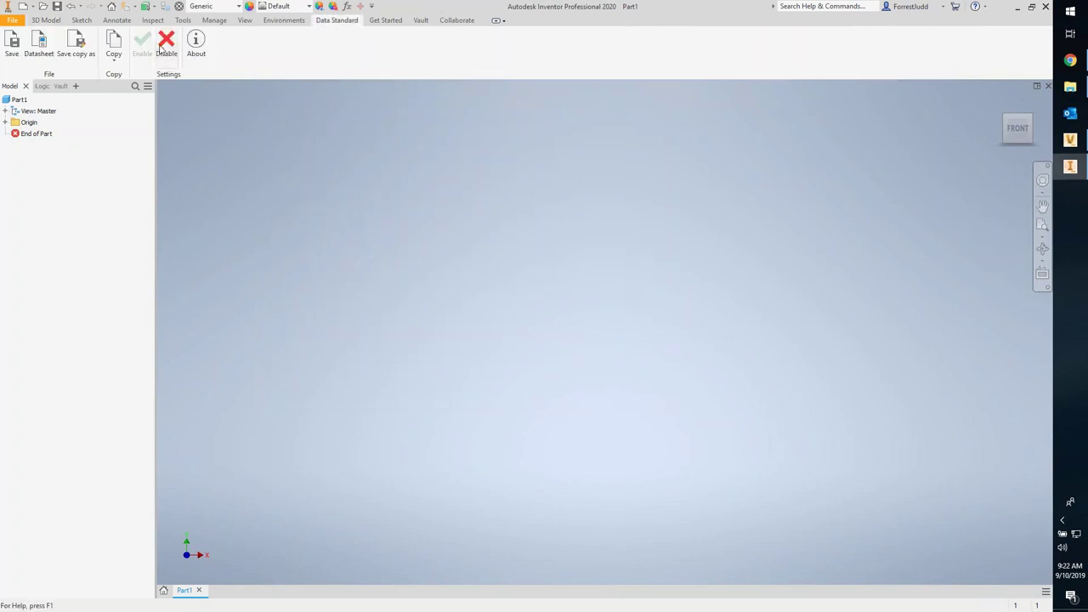
left_click(164, 44)
left_click(57, 7)
left_click(572, 330)
left_click(323, 169)
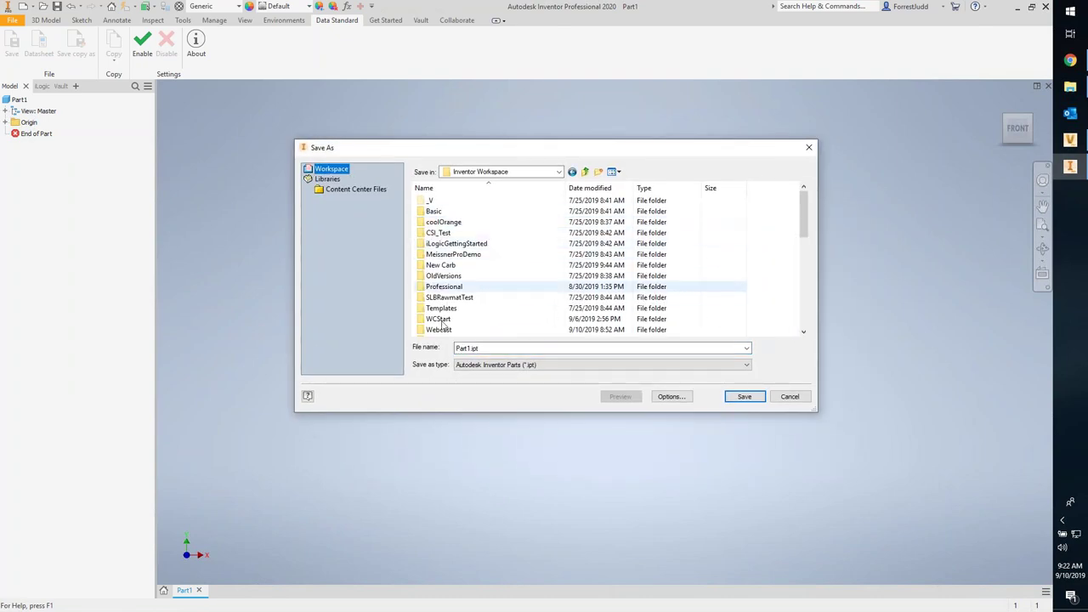
scroll(472, 264, "down", 5)
scroll(455, 247, "up", 5)
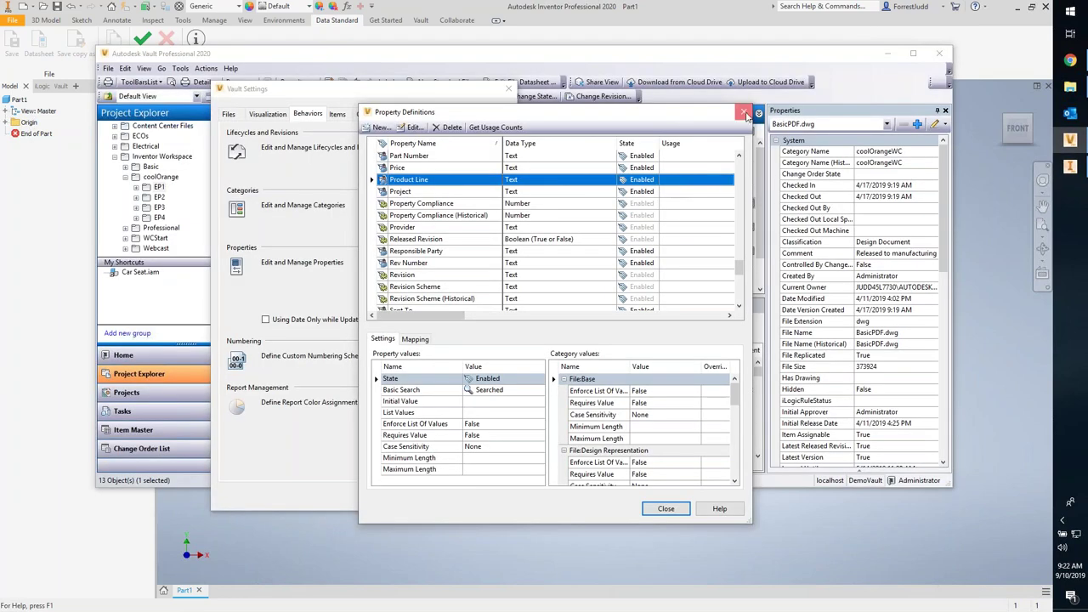
Step: In Vault, close the property definitions and settings, select the EP4 folder under coolOrange and show its available commands
left_click(744, 112)
left_click(508, 89)
left_click(158, 217)
right_click(159, 218)
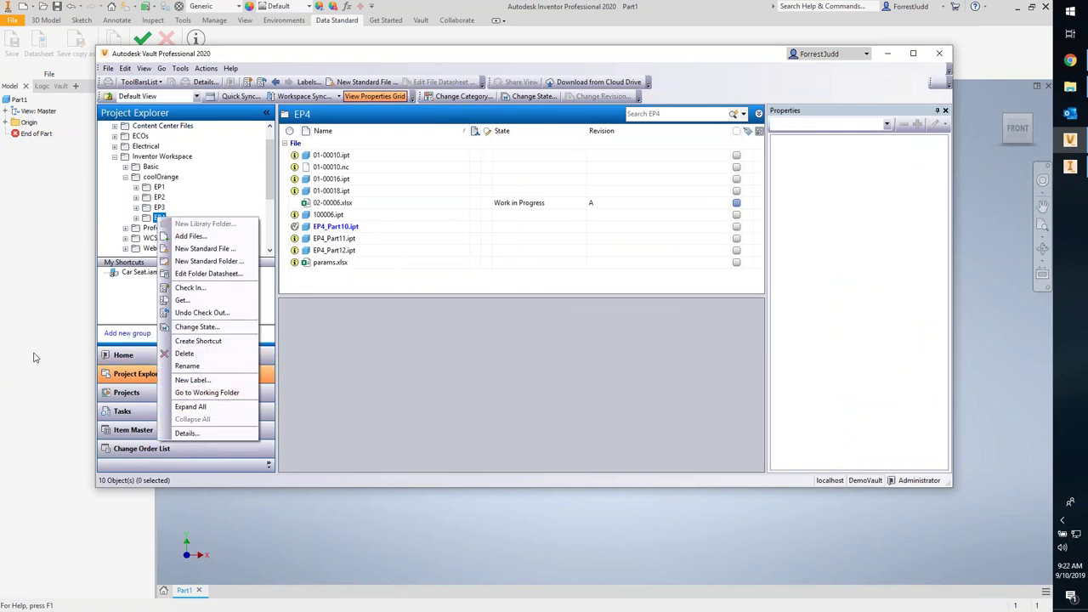
left_click(207, 393)
Step: In Inventor's Save As dialog, open the coolOrange folder, look inside its EP4 subfolder and return to coolOrange
double_click(451, 223)
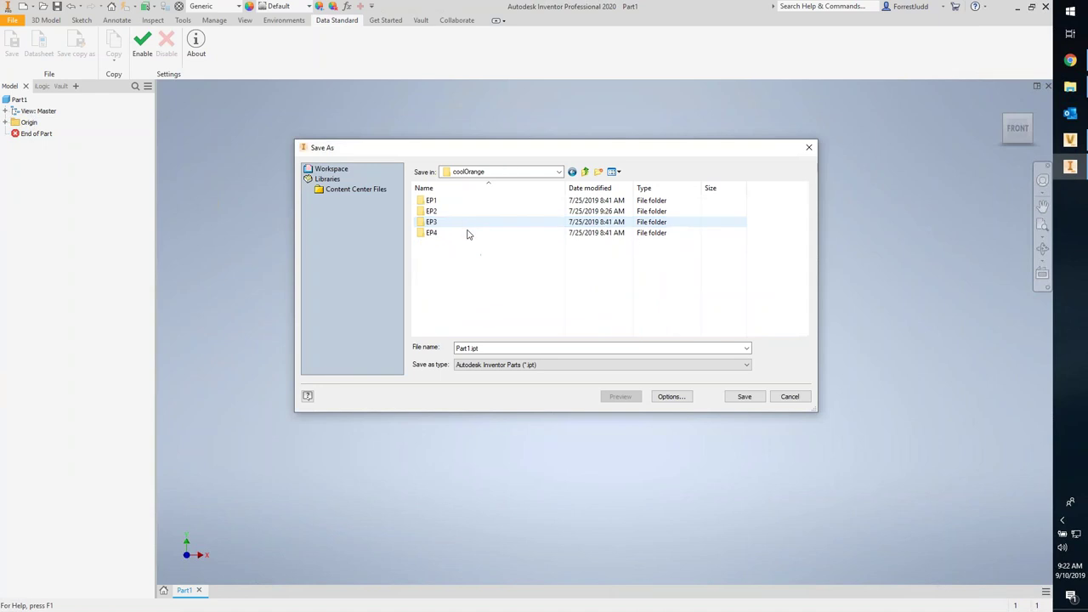
left_click(429, 235)
double_click(430, 234)
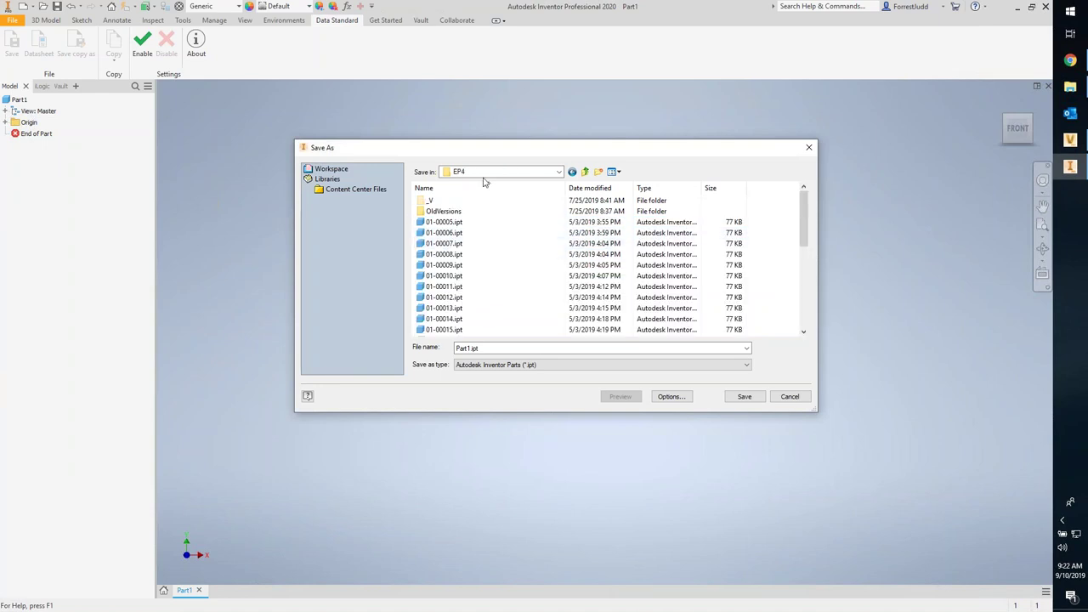
left_click(585, 172)
double_click(500, 210)
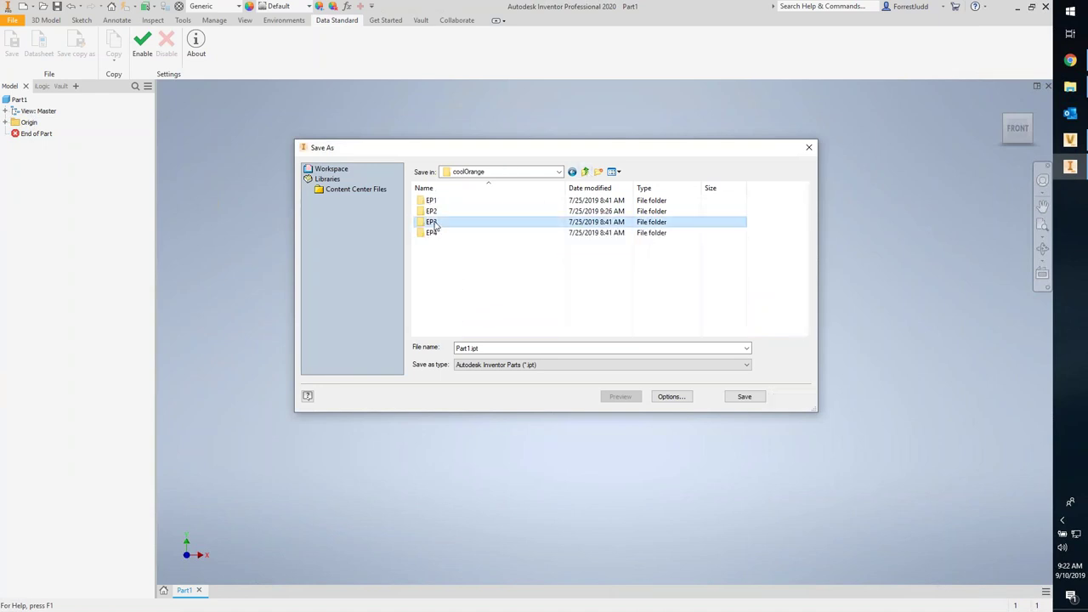
left_click(585, 172)
Step: Delete the EP3 folder inside coolOrange and look at the options for creating new items there
left_click(439, 223)
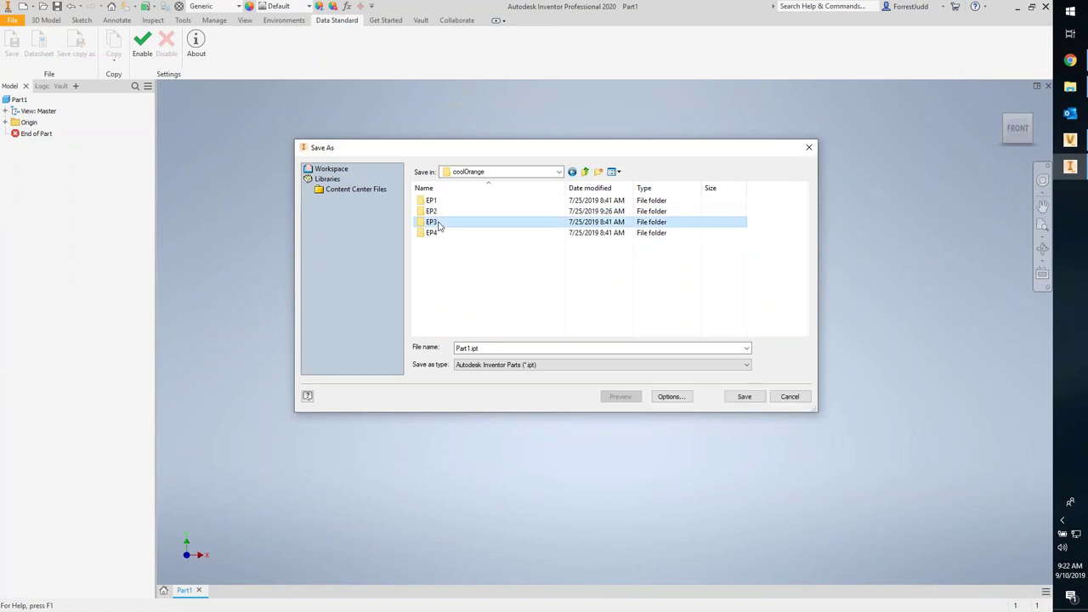
key("Delete")
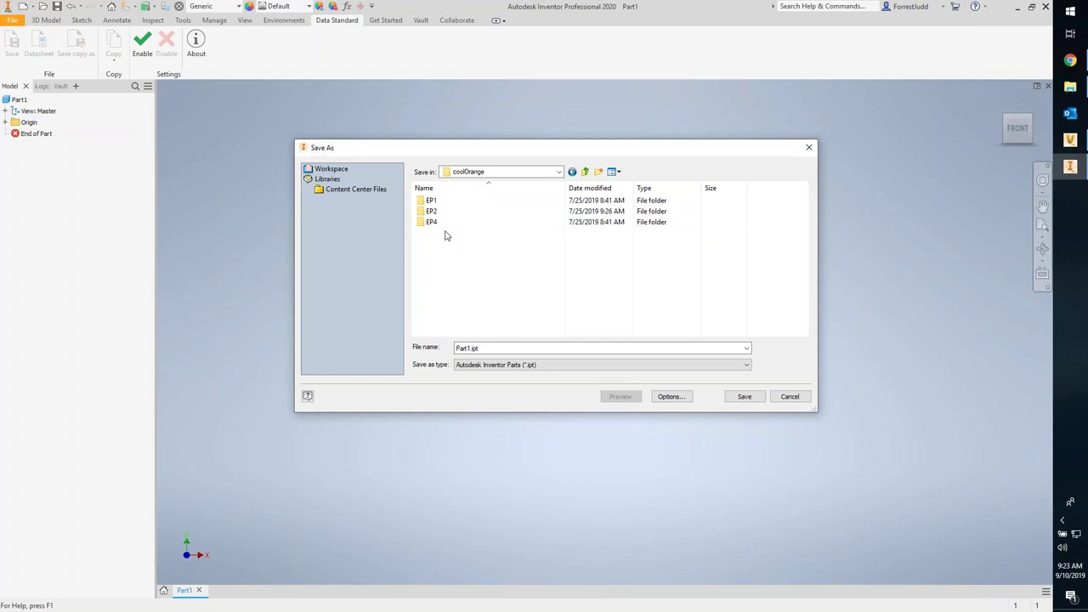
right_click(442, 262)
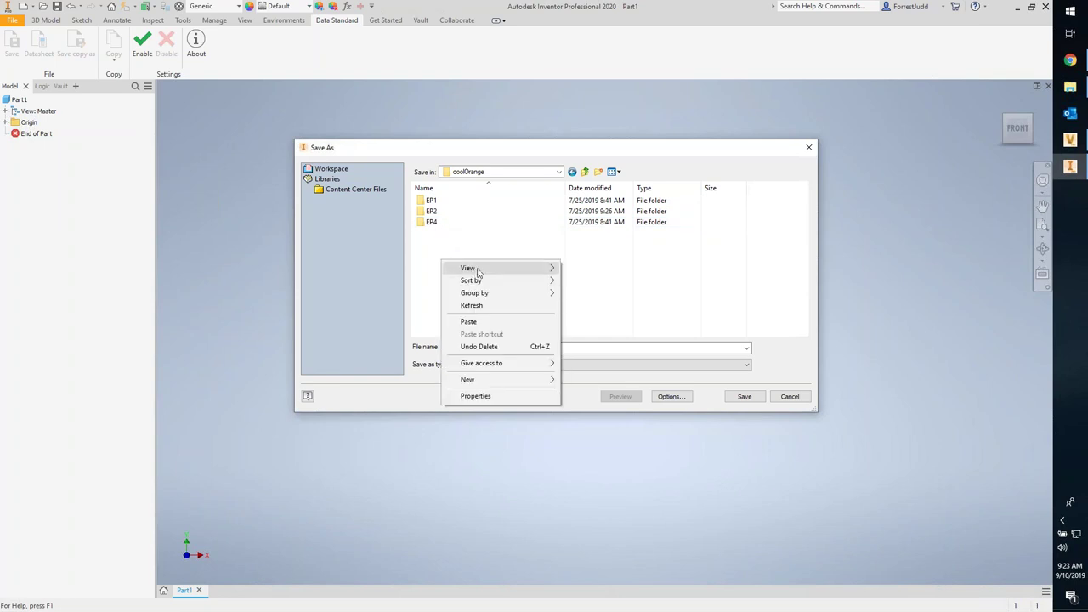
mouse_move(476, 380)
left_click(425, 252)
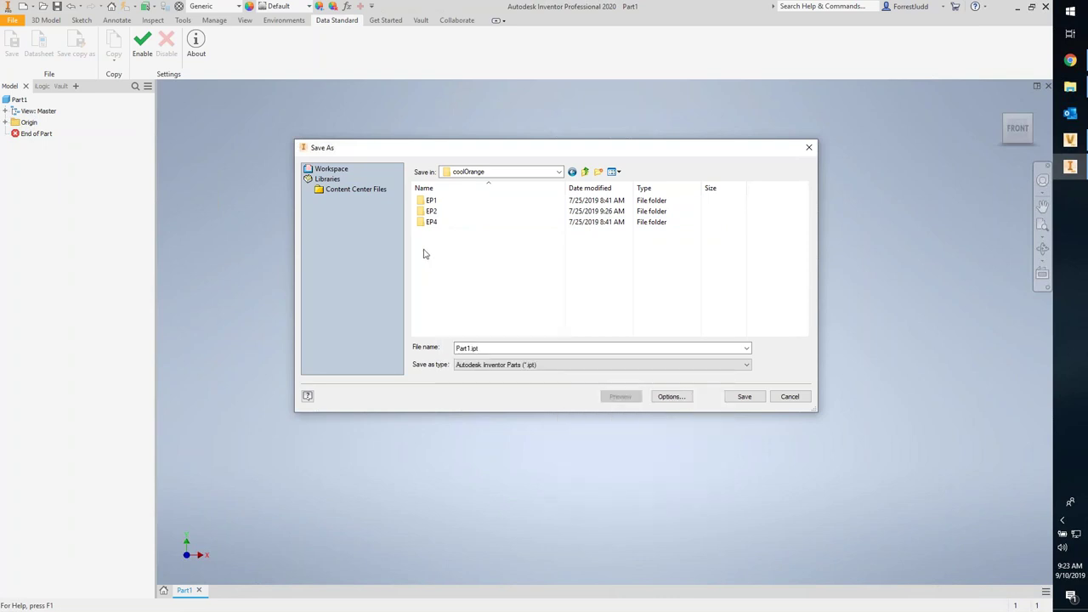
Step: Cancel the regular Save As dialog, enable Data Standard again and start saving the part
left_click(808, 147)
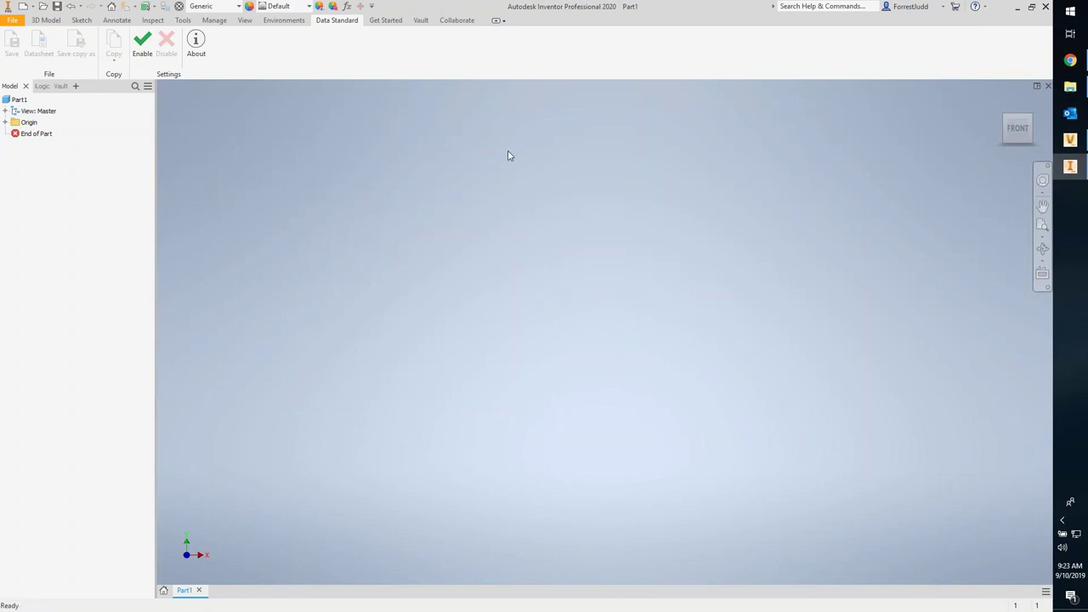
left_click(142, 41)
left_click(57, 7)
left_click_drag(197, 47, 525, 76)
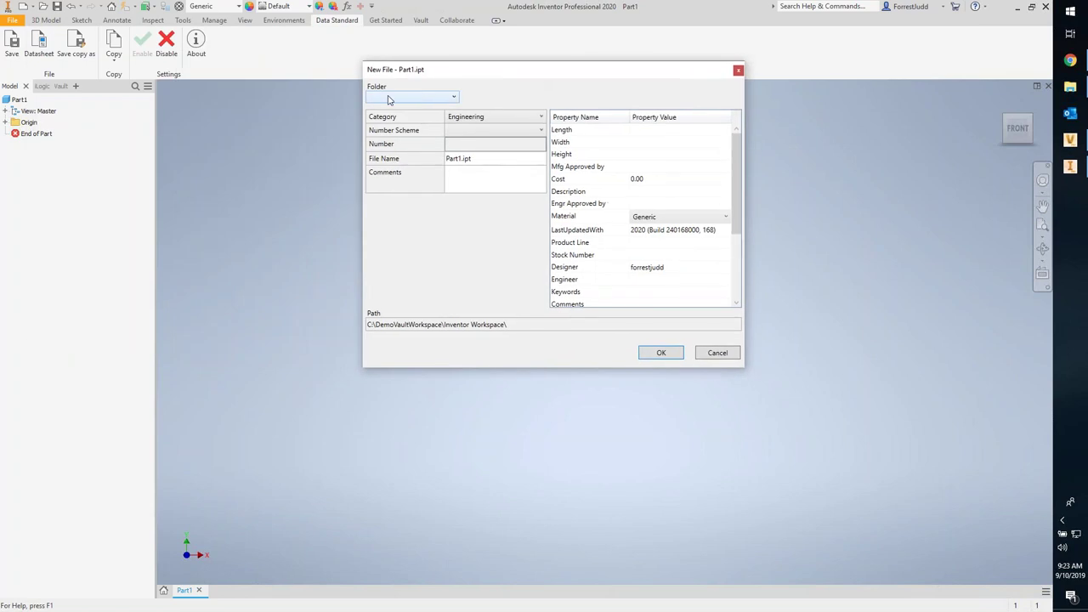
Step: Set the part's save folder to the EP3 subfolder of coolOrange
left_click(438, 98)
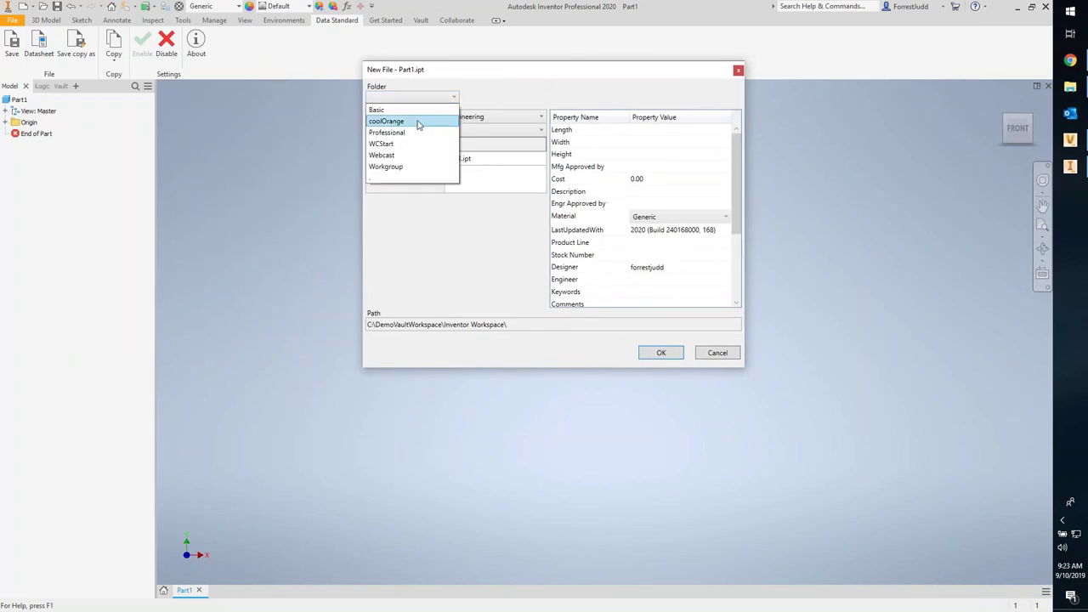
left_click(418, 121)
left_click(506, 97)
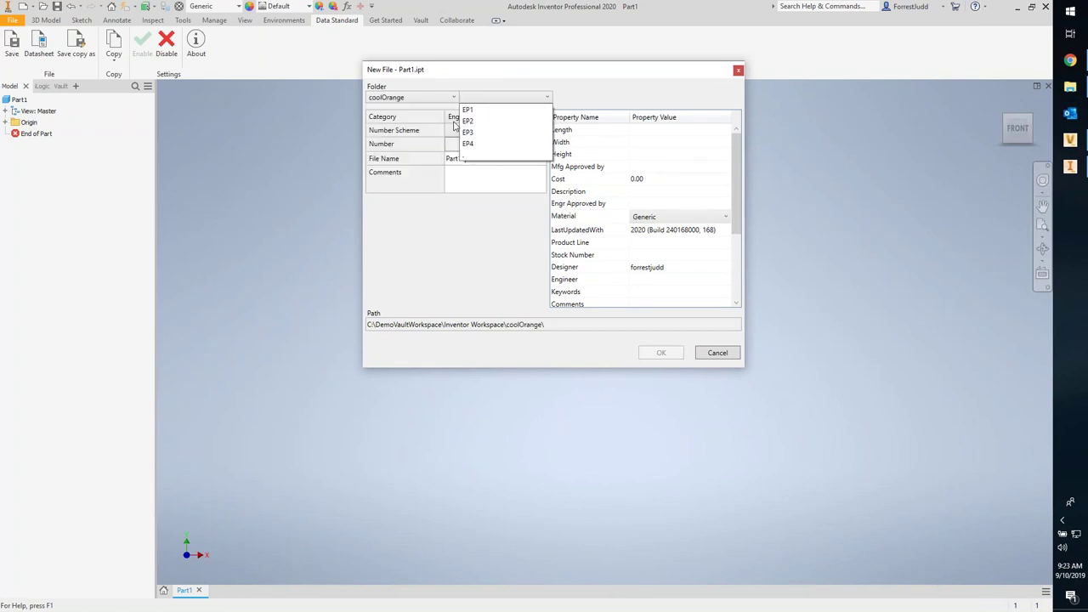
left_click(498, 133)
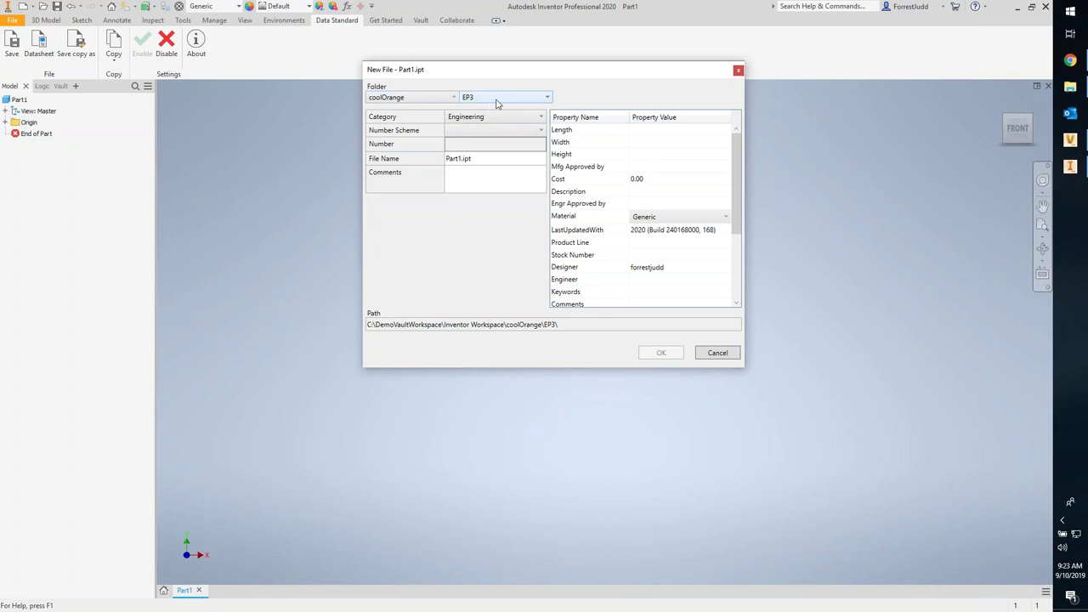
Step: Set the new file's category to Standard and enter Hydro as its Product Line
left_click(540, 118)
left_click(500, 163)
left_click(651, 208)
type("Hydro")
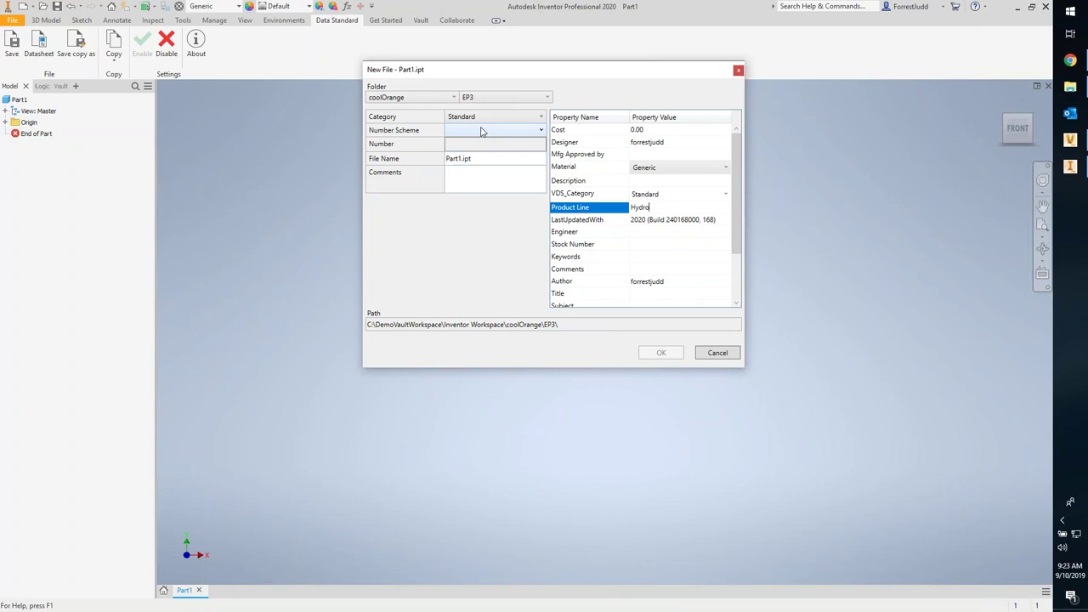
Step: Choose the Sequential number scheme, save the part and check it in to Vault
left_click(482, 130)
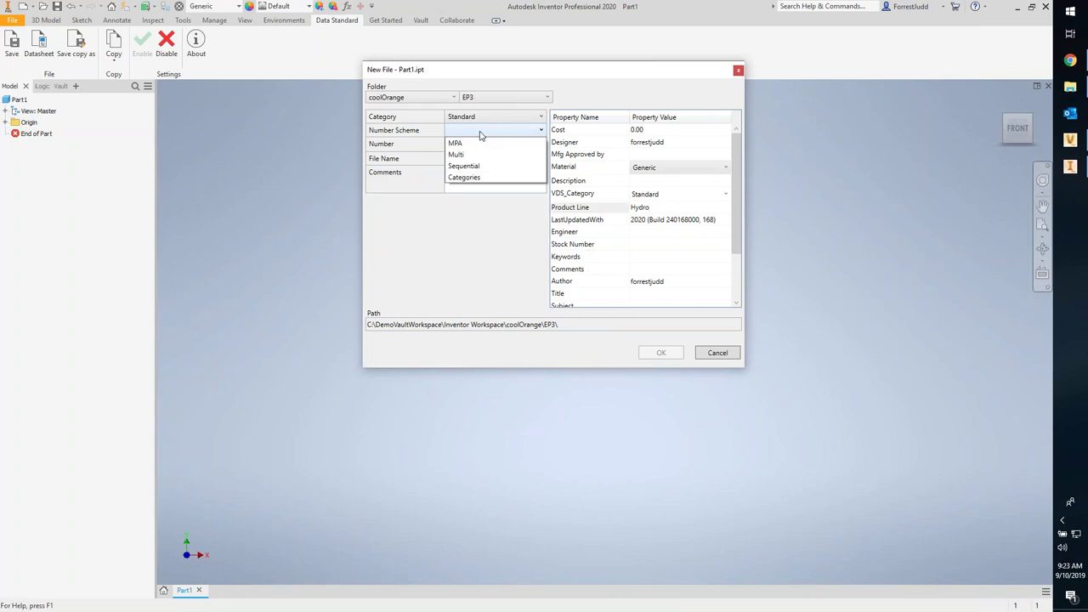
left_click(476, 166)
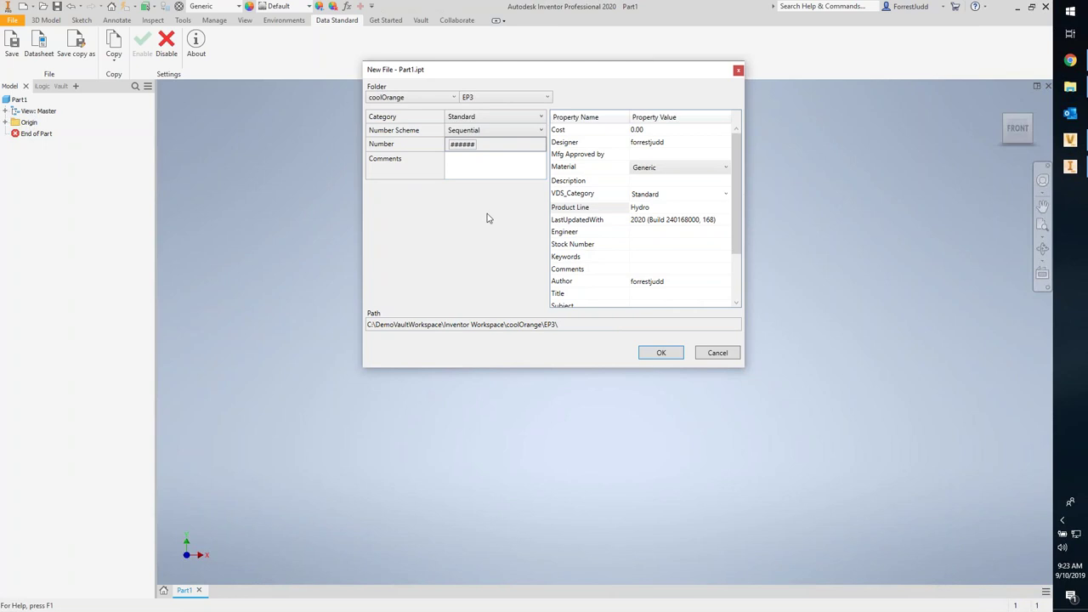
left_click(655, 355)
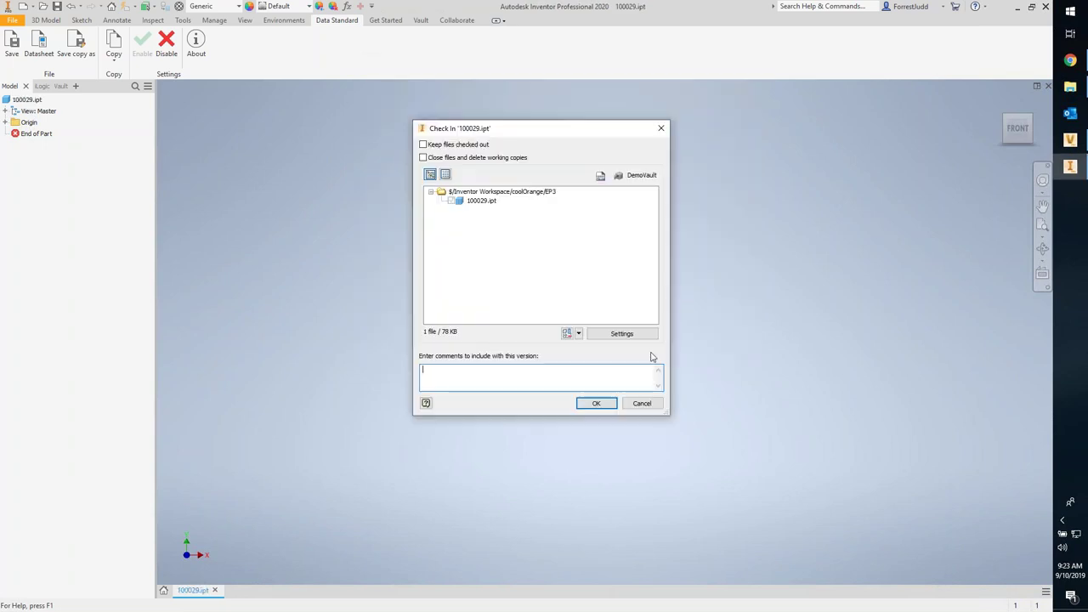
left_click_drag(539, 122, 515, 103)
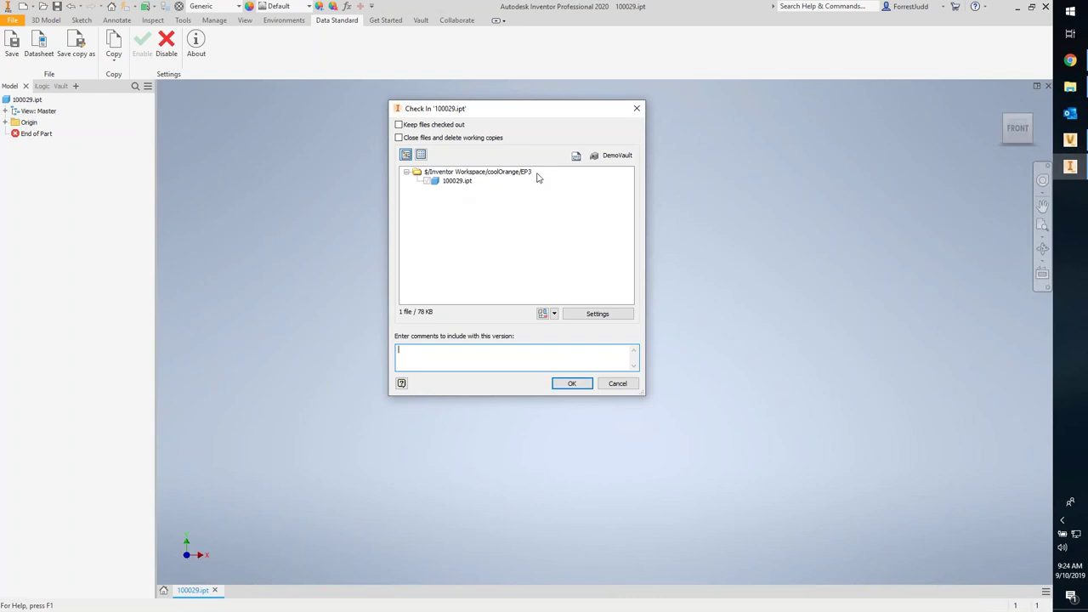
left_click(573, 383)
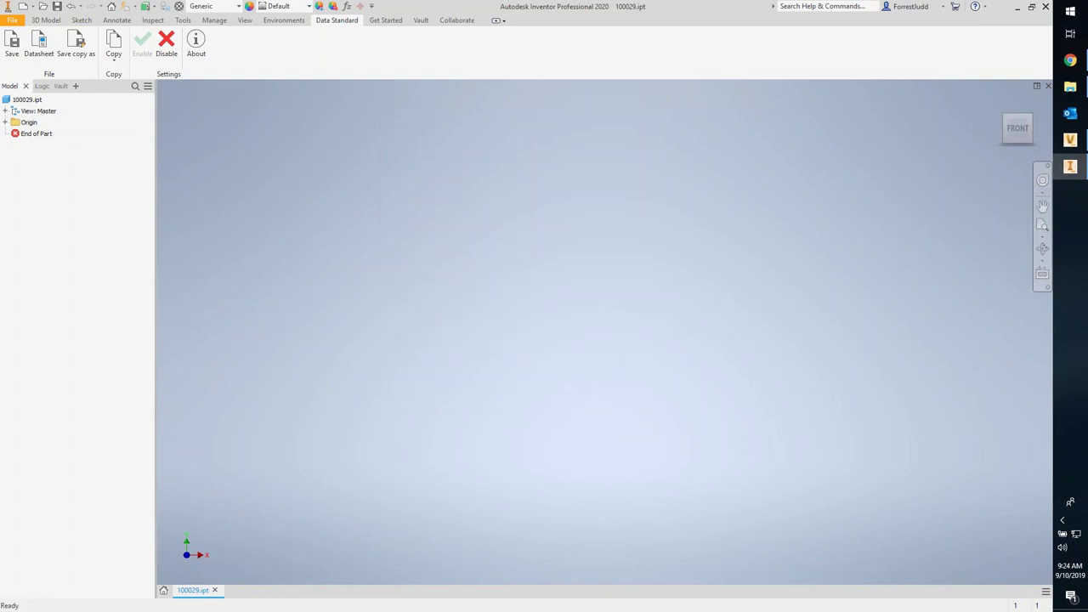
Step: Switch to Vault, open the EP3 folder under coolOrange and examine the newly checked-in part's details and history
left_click(1070, 139)
left_click(160, 207)
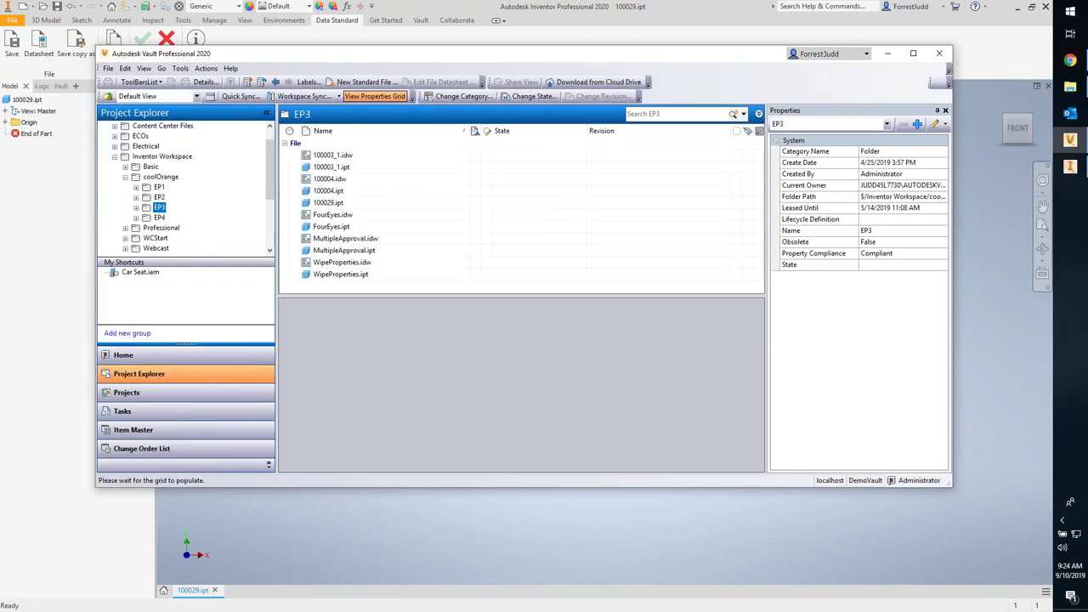
left_click(332, 204)
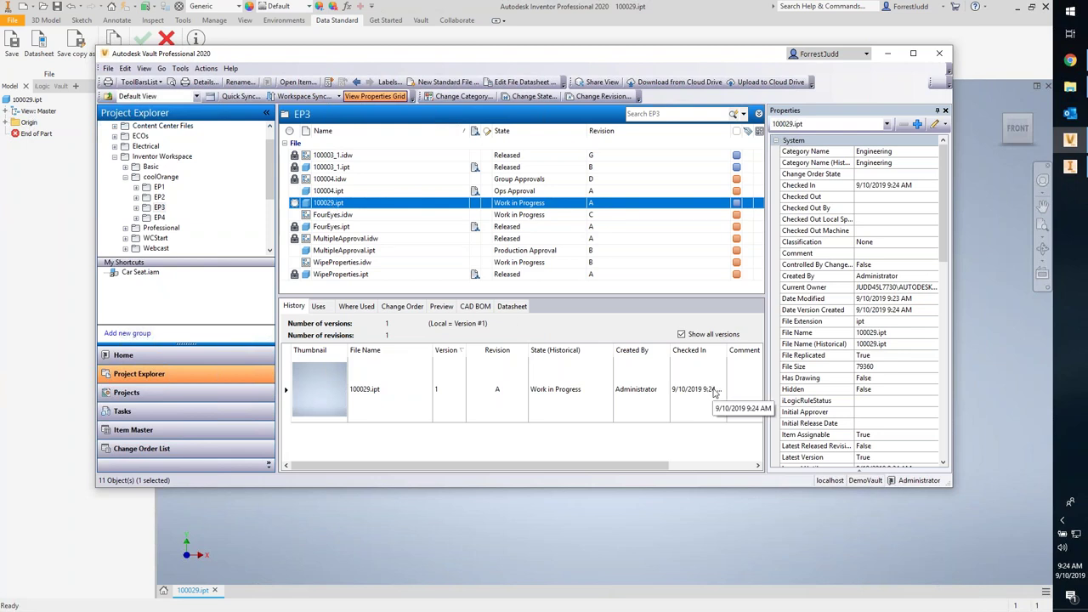
Step: Back in Inventor, check the part's file location in its iProperties and close them
left_click(26, 100)
right_click(26, 100)
left_click(80, 254)
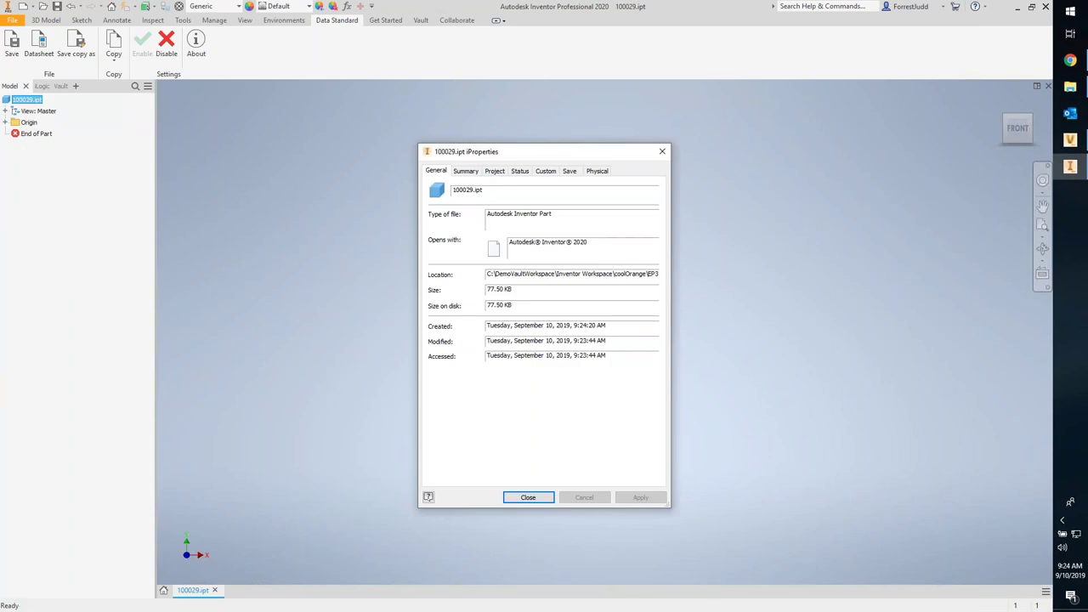
left_click_drag(539, 273, 660, 274)
left_click(662, 152)
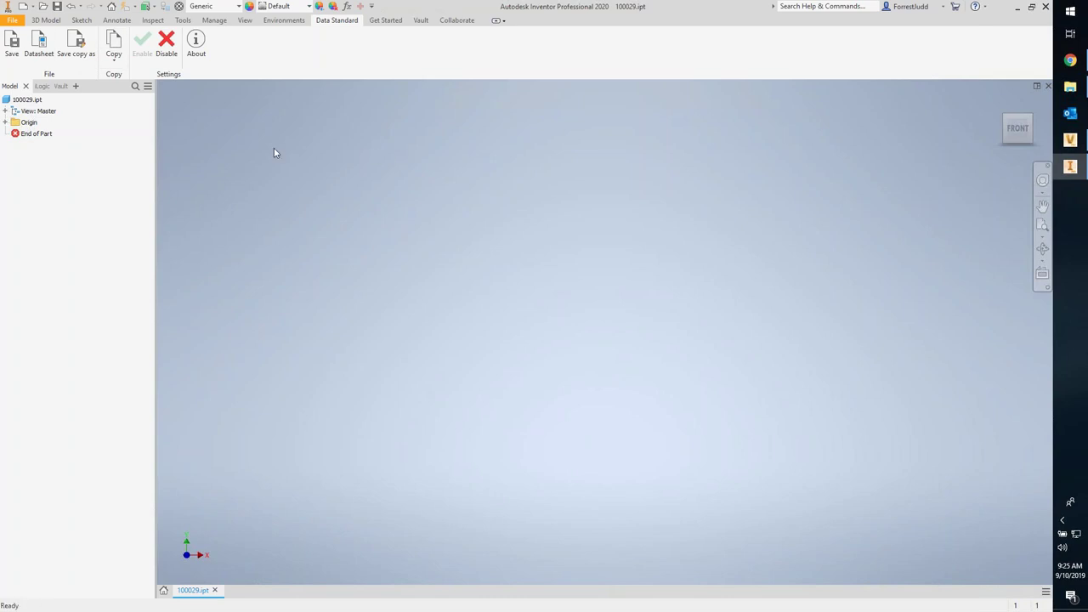
left_click(76, 44)
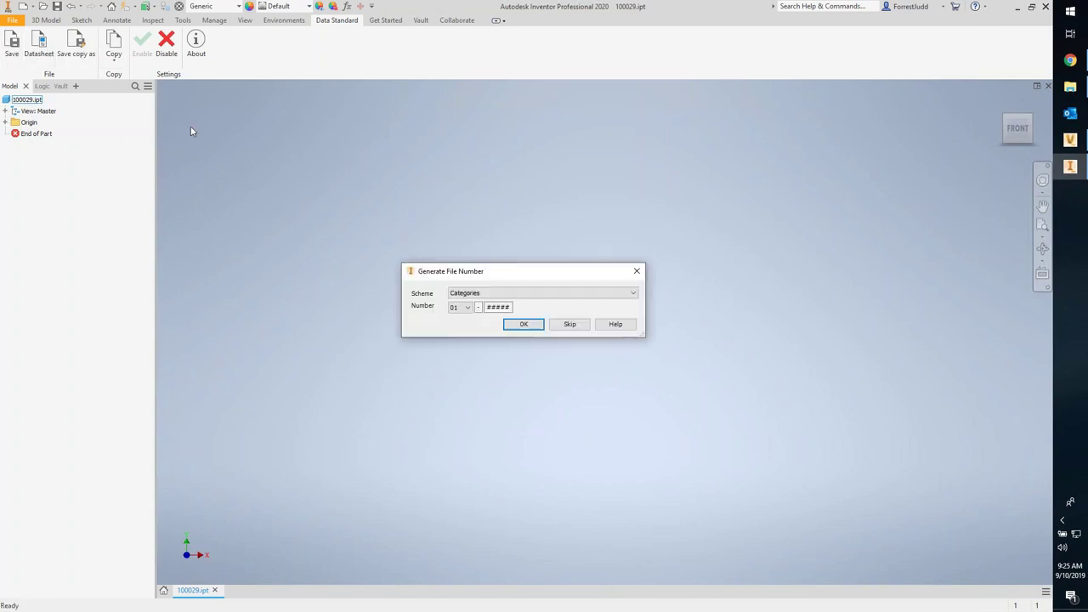
left_click(638, 270)
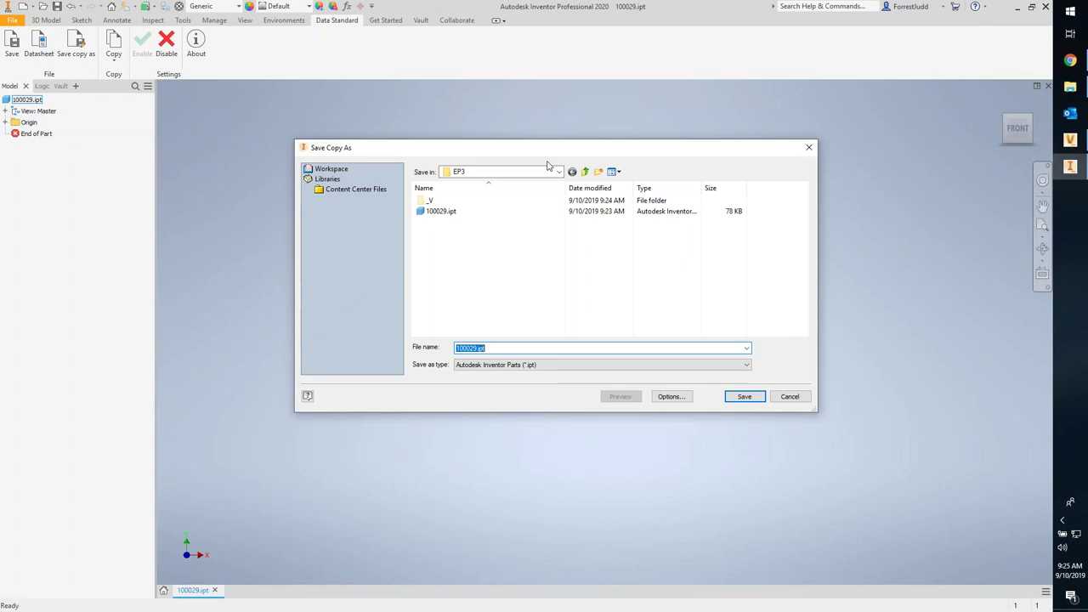
key("Escape")
Step: Open the part's Data Standard datasheet, look through its property list and close it
left_click(40, 48)
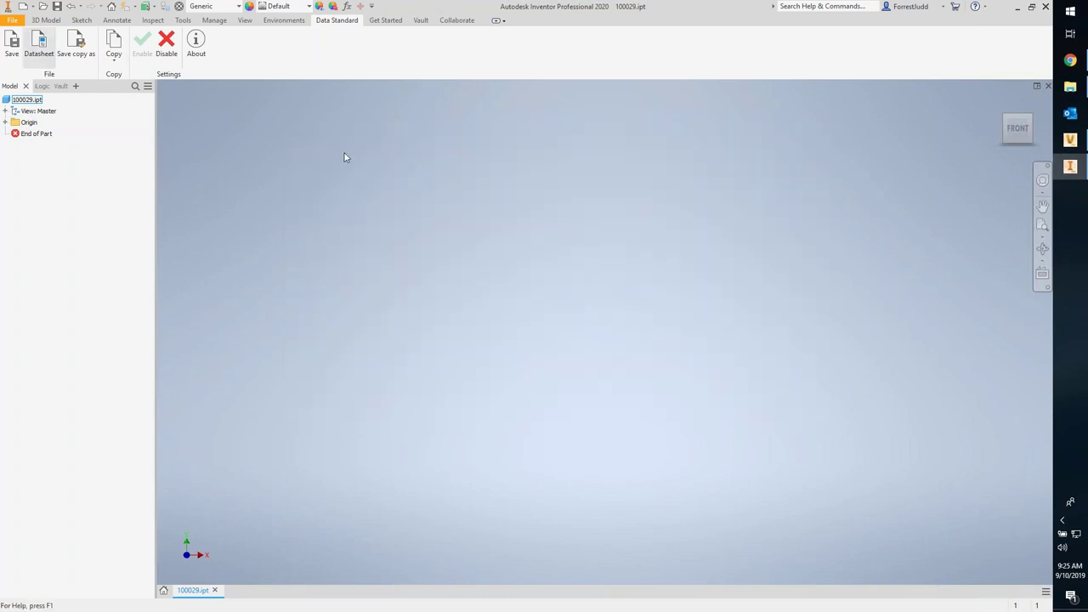
left_click_drag(340, 85, 445, 72)
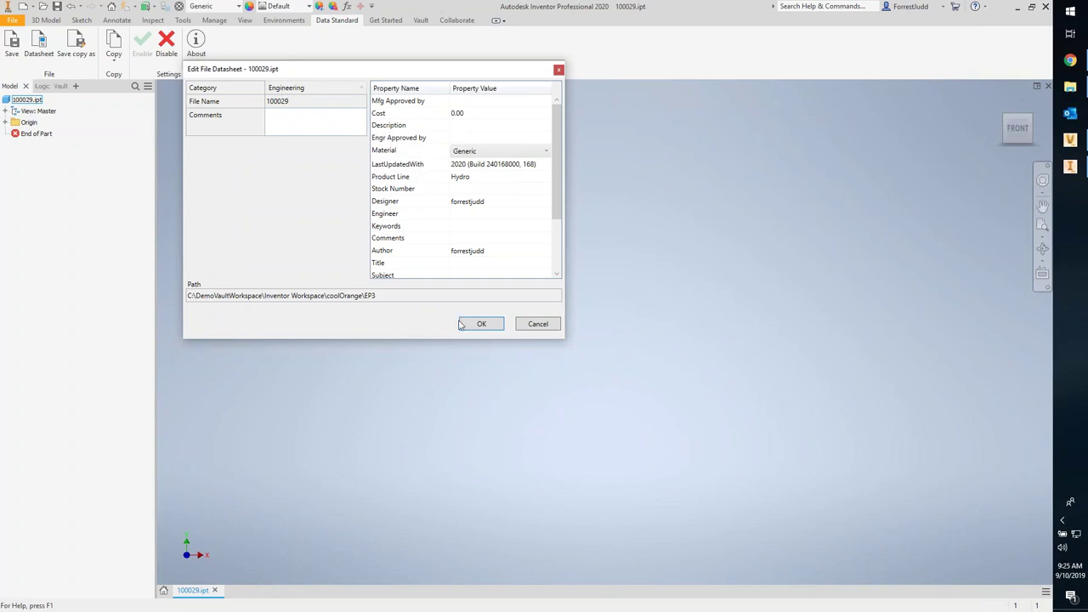
left_click_drag(376, 74, 442, 95)
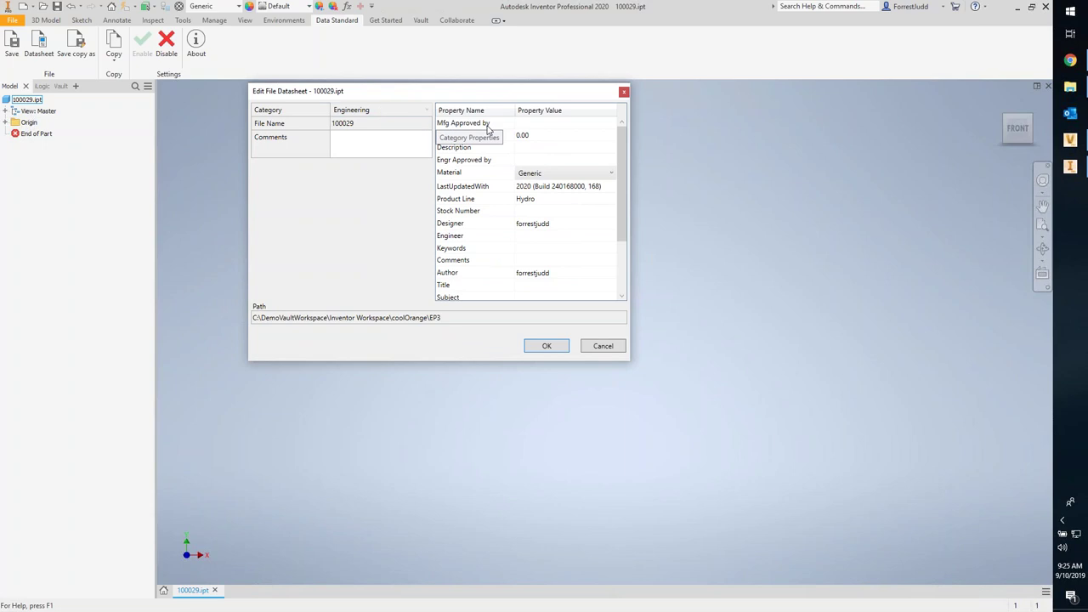
scroll(552, 195, "down", 2)
scroll(510, 161, "up", 2)
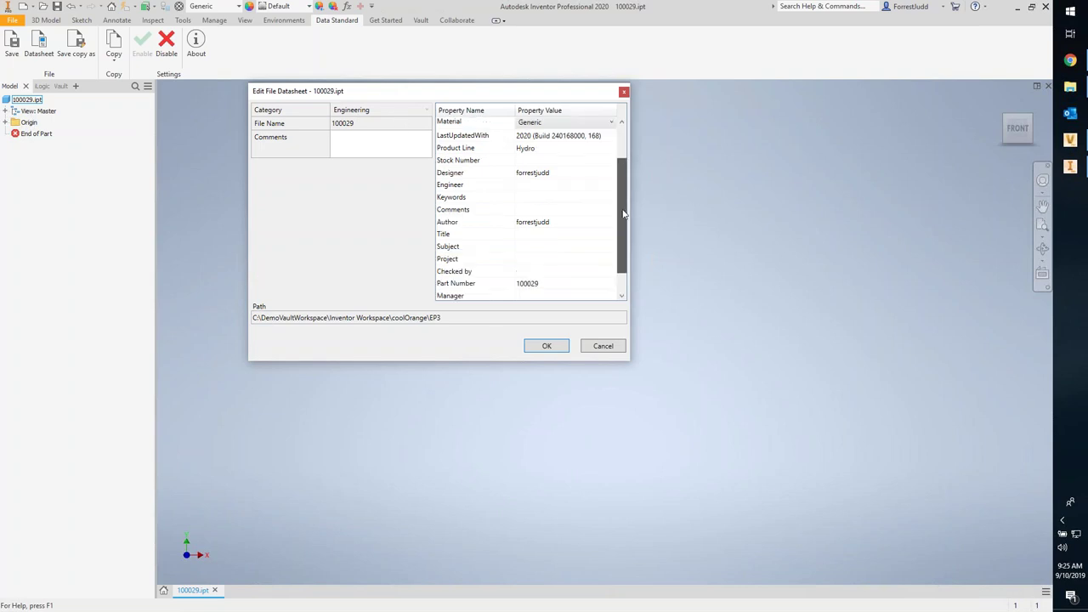
left_click(624, 92)
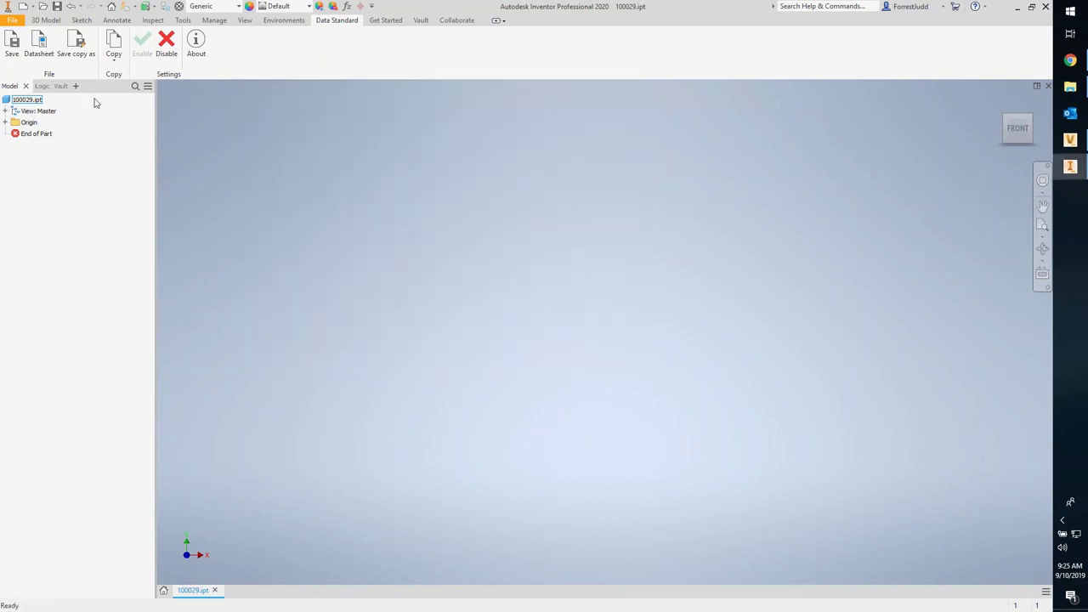
Step: Show the part's Vault status, set its Product Line to HydroBoost in the datasheet and check the file out
left_click(61, 87)
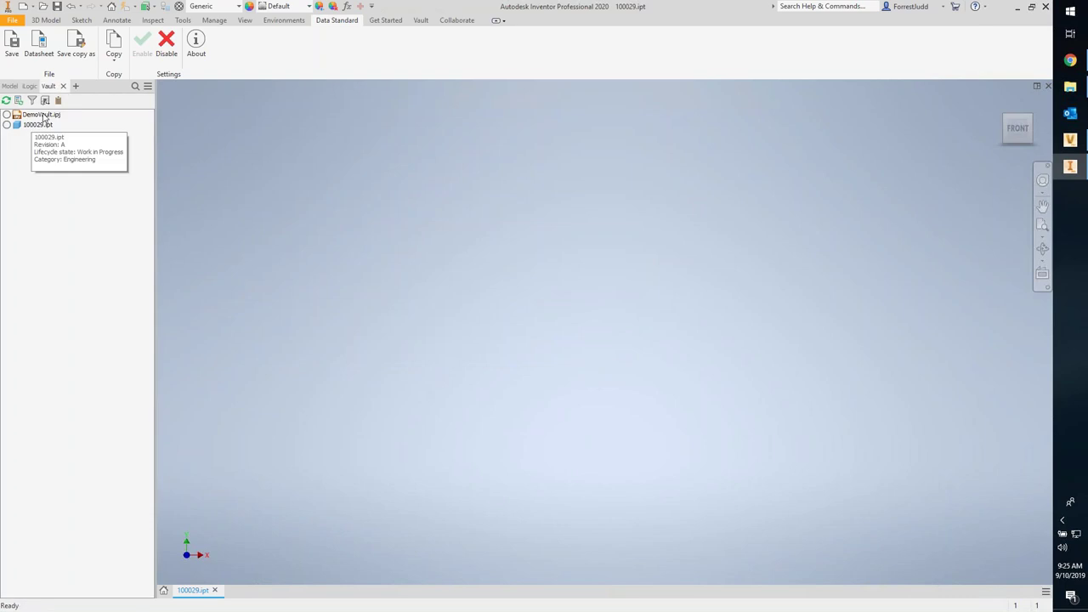
left_click(39, 45)
left_click_drag(380, 117, 563, 103)
left_click(593, 206)
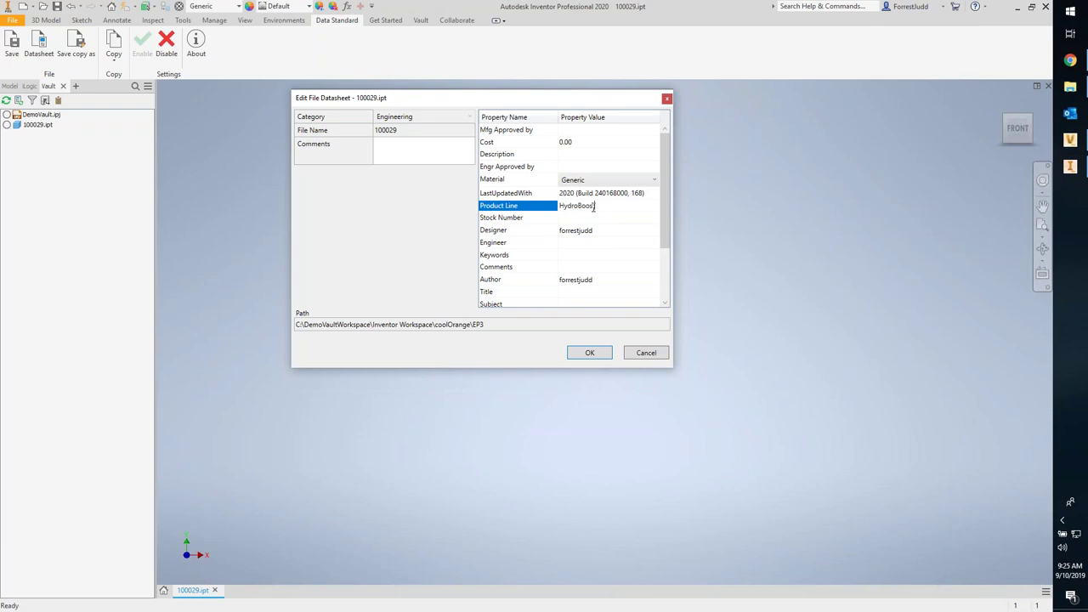
left_click(590, 353)
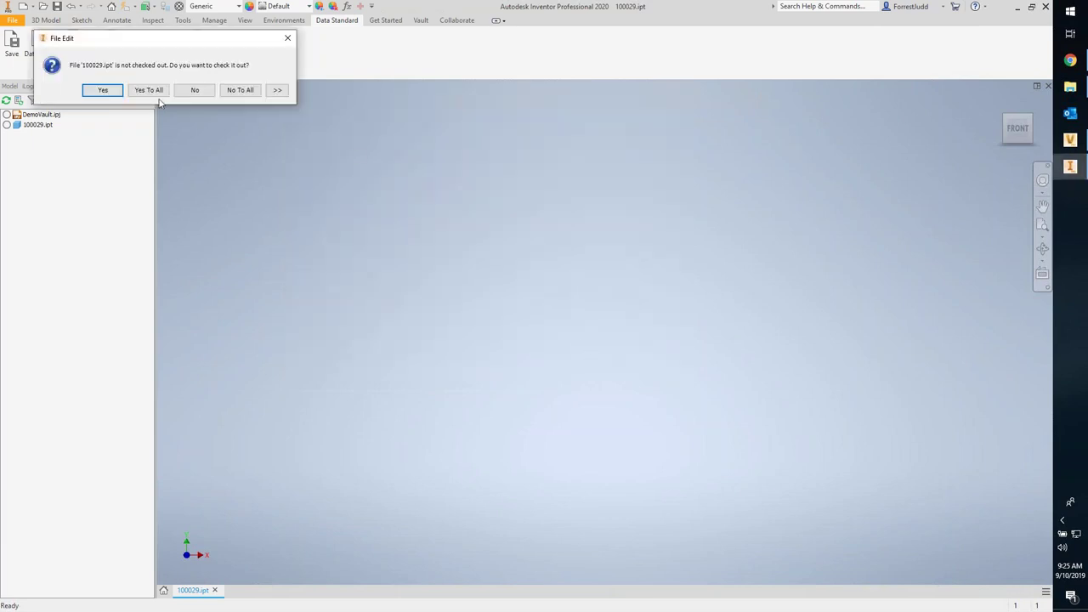
left_click(105, 91)
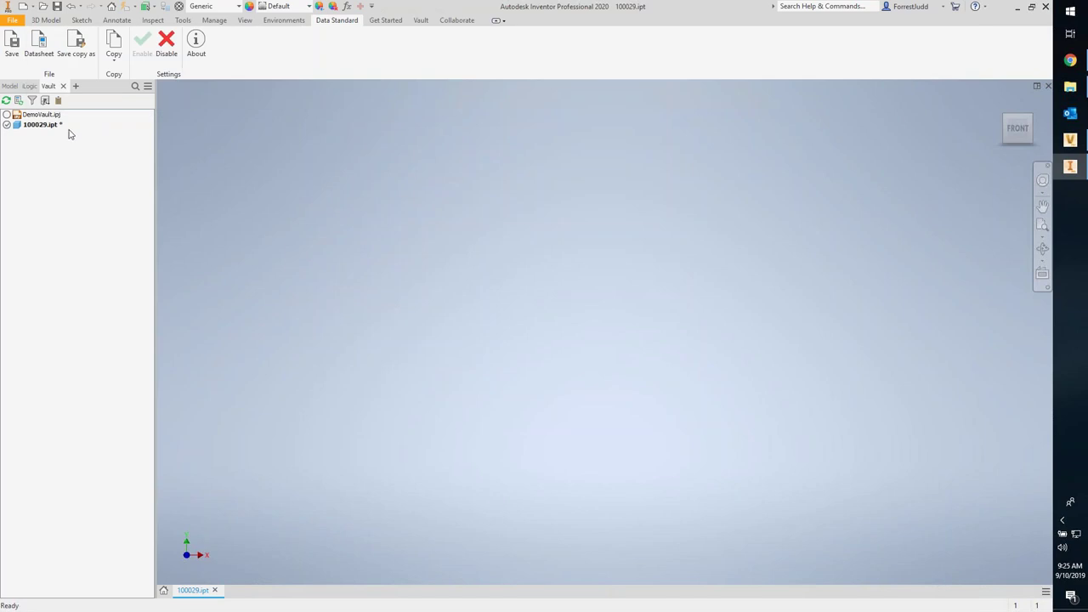
Step: Save the modified part and check it in to Vault
left_click(57, 6)
mouse_move(39, 130)
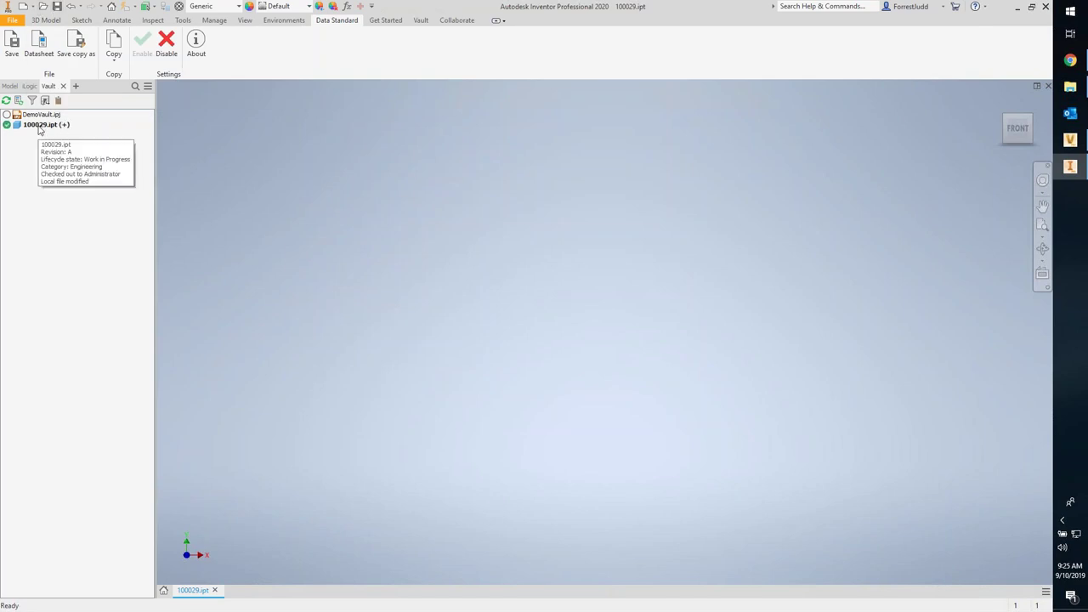
right_click(39, 125)
left_click(70, 189)
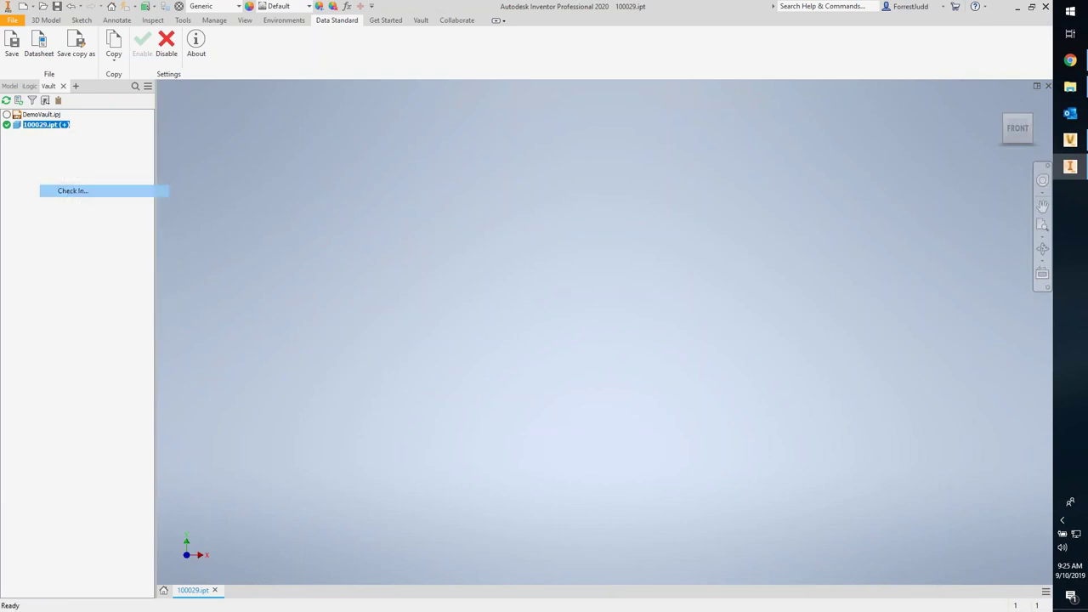
left_click(572, 384)
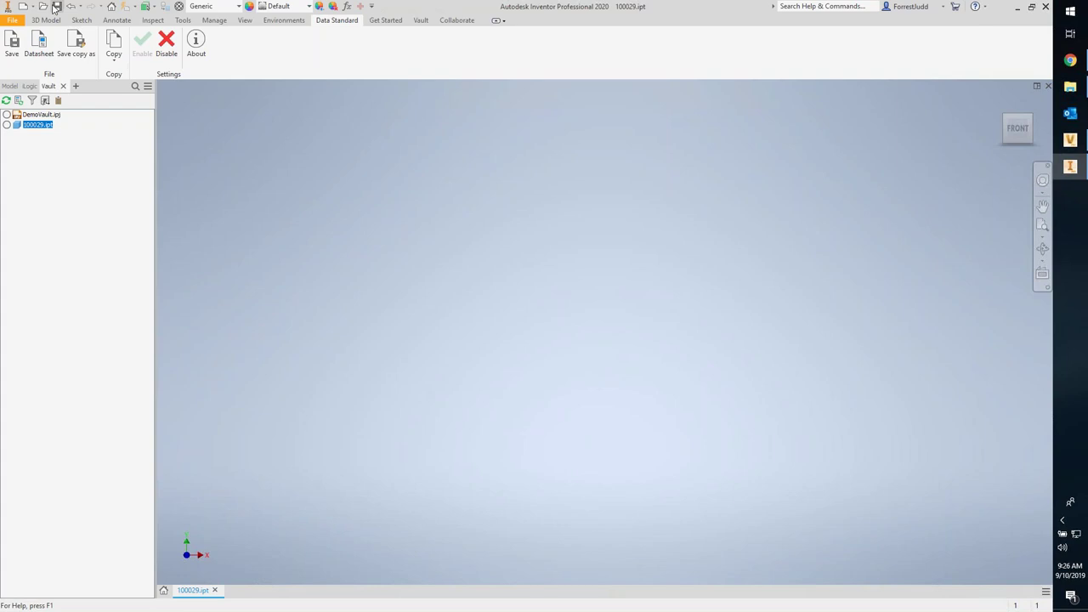
Step: Start a new assembly, create a first in-place part in it and return to the assembly
left_click(25, 8)
double_click(491, 282)
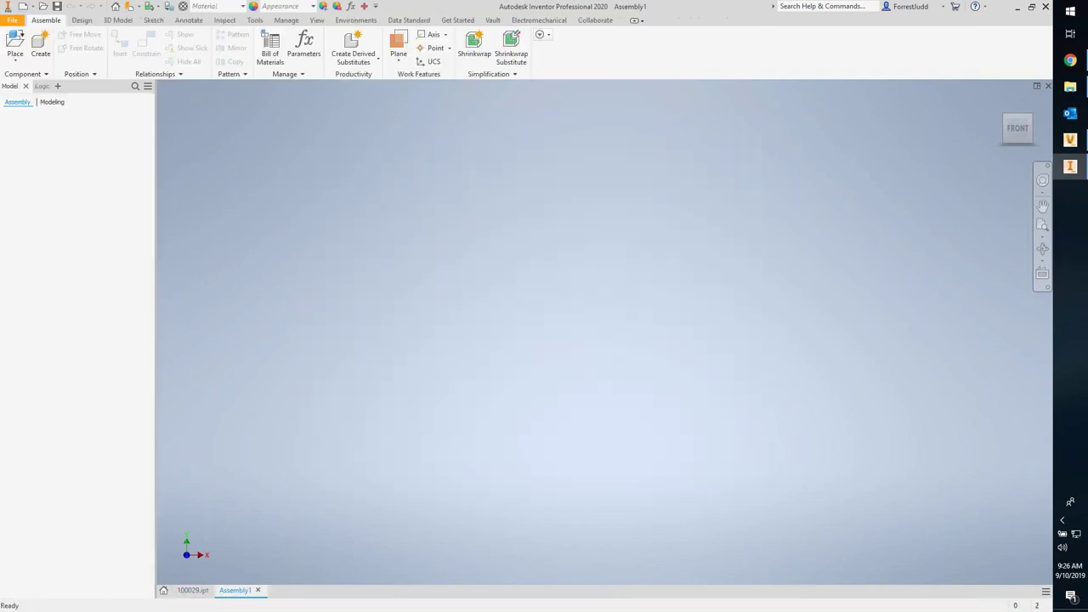
left_click(40, 51)
left_click(361, 204)
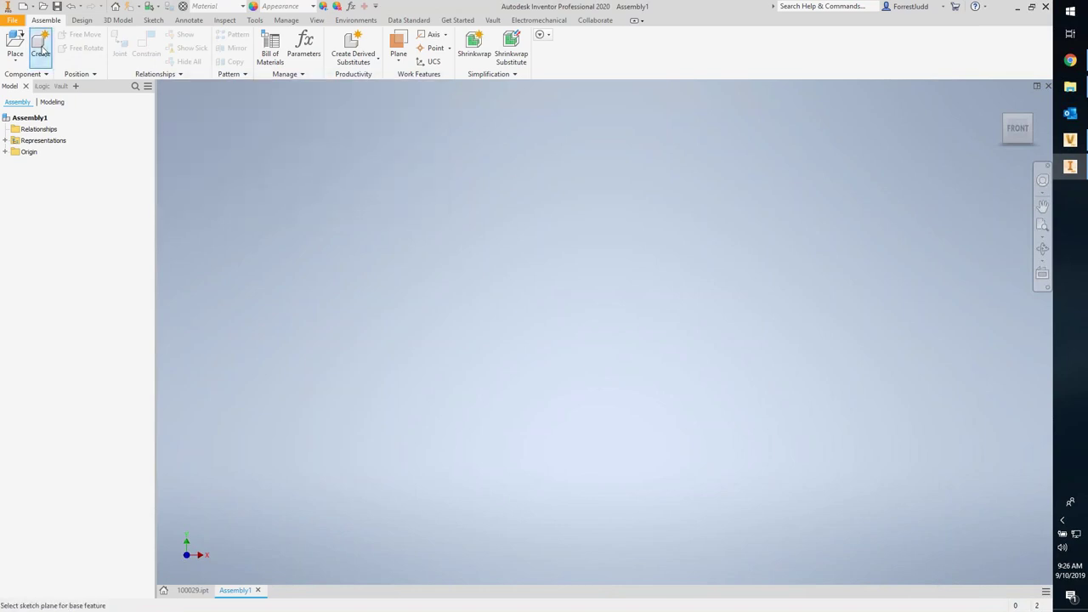
left_click(357, 164)
left_click(948, 47)
Step: Create a second in-place part in the assembly and return to the assembly level
left_click(41, 46)
left_click(376, 209)
left_click(527, 257)
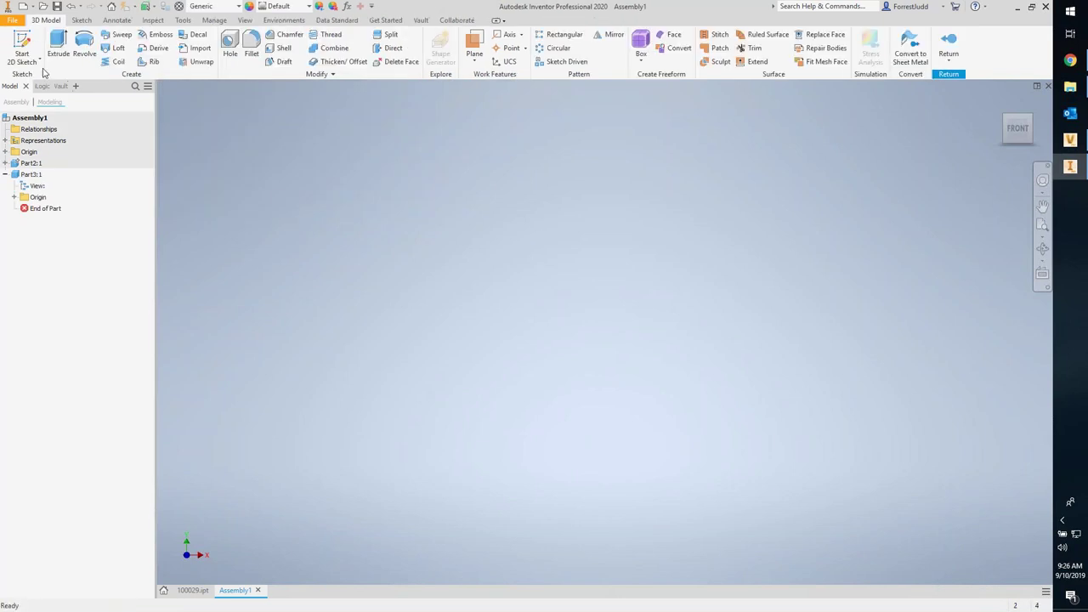
left_click(949, 45)
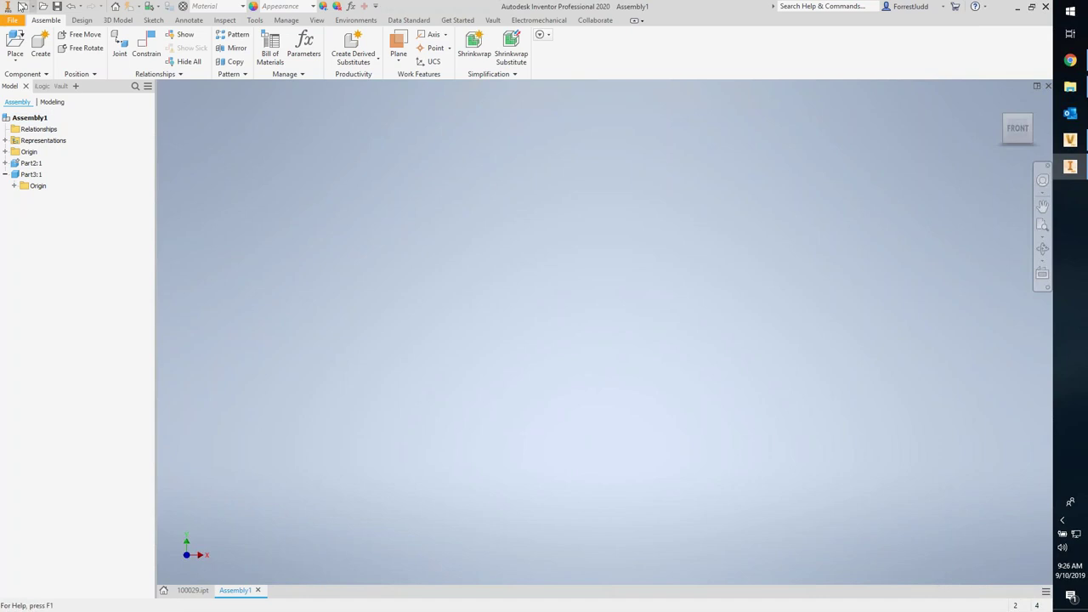
Step: Save Assembly1.iam with Data Standard to the Professional > Carb folder and agree to save its new parts
left_click(57, 6)
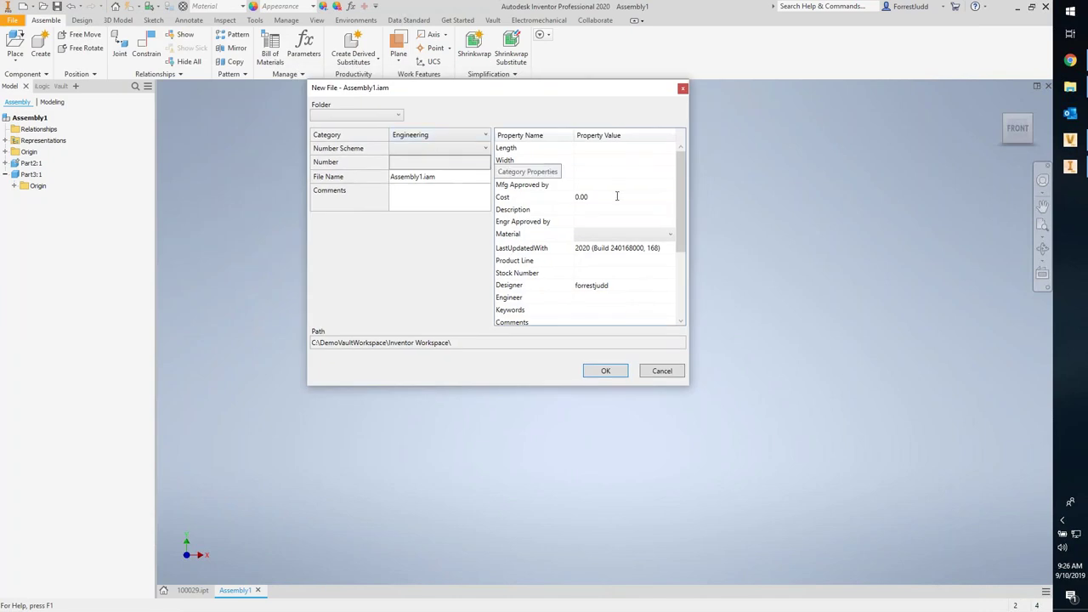
left_click(387, 116)
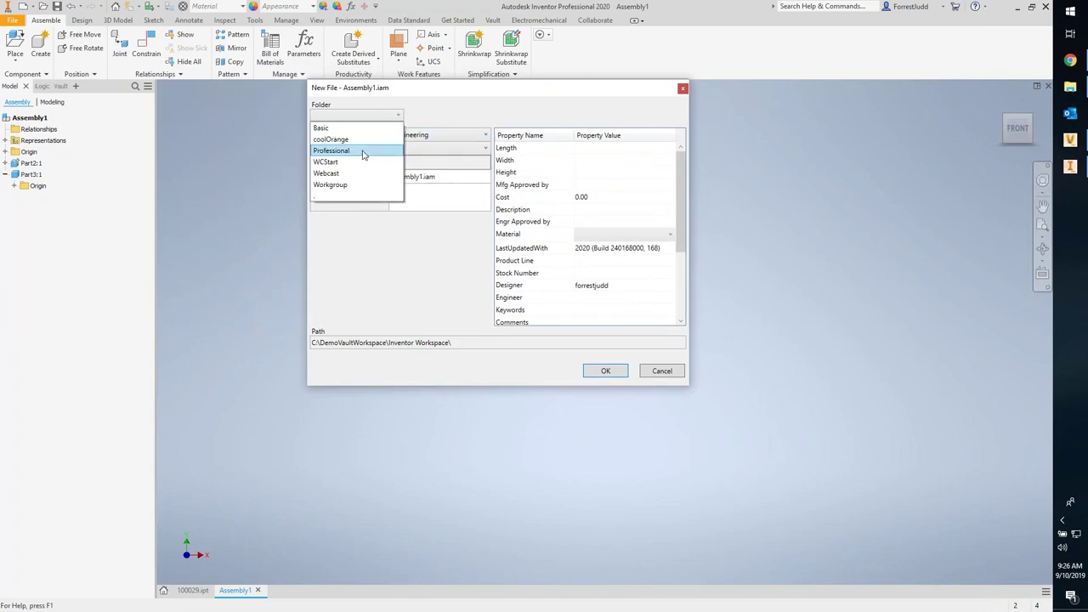
left_click(365, 158)
left_click(470, 129)
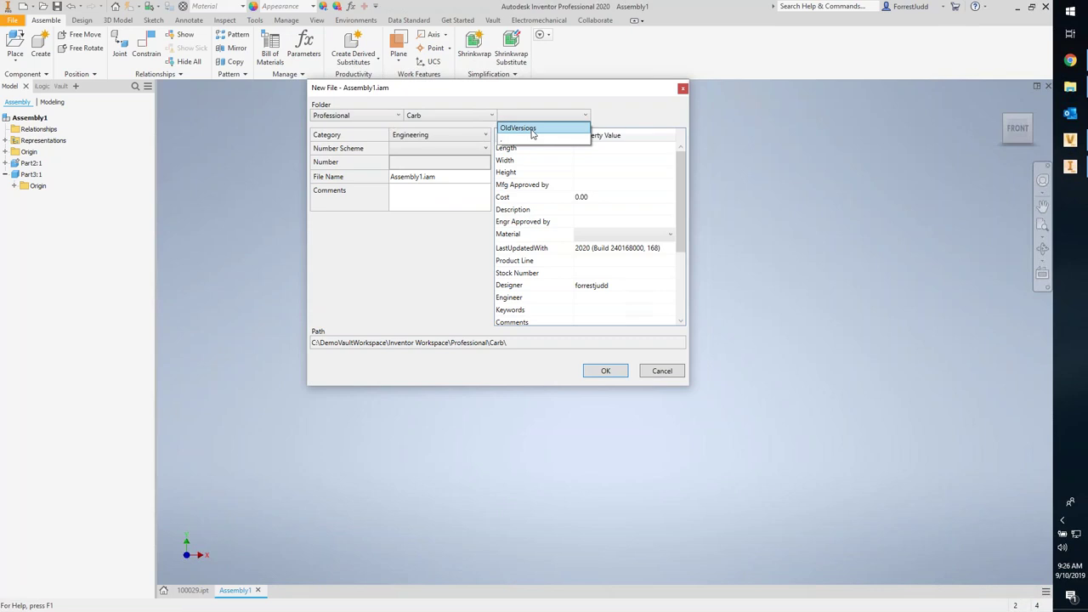
left_click(603, 371)
left_click(586, 262)
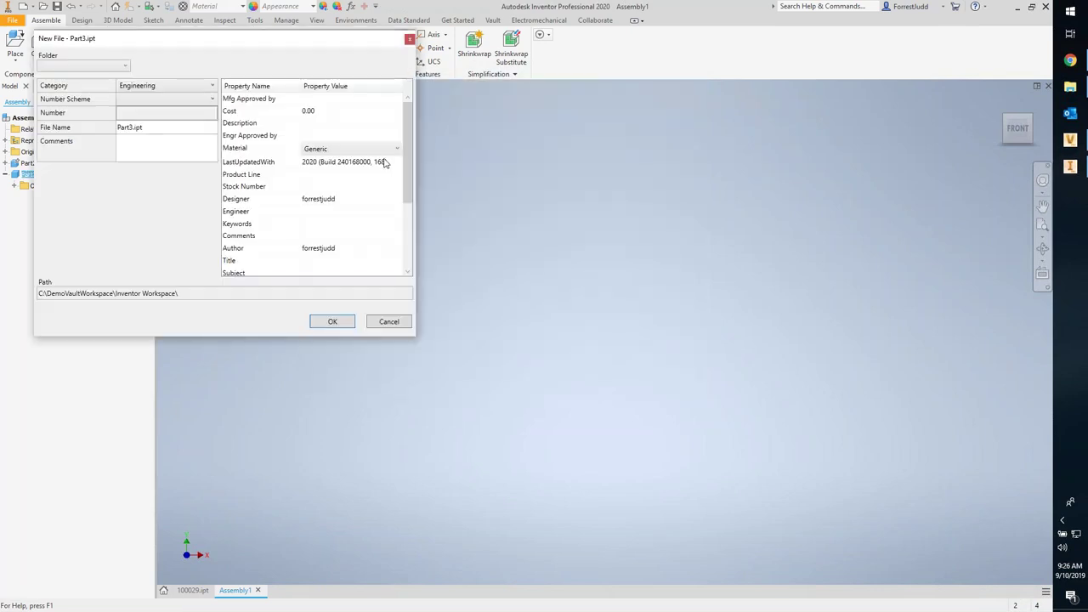
Step: Save Part3.ipt to the Professional > Carb folder, keeping its default file name
left_click_drag(245, 46, 493, 70)
left_click(352, 91)
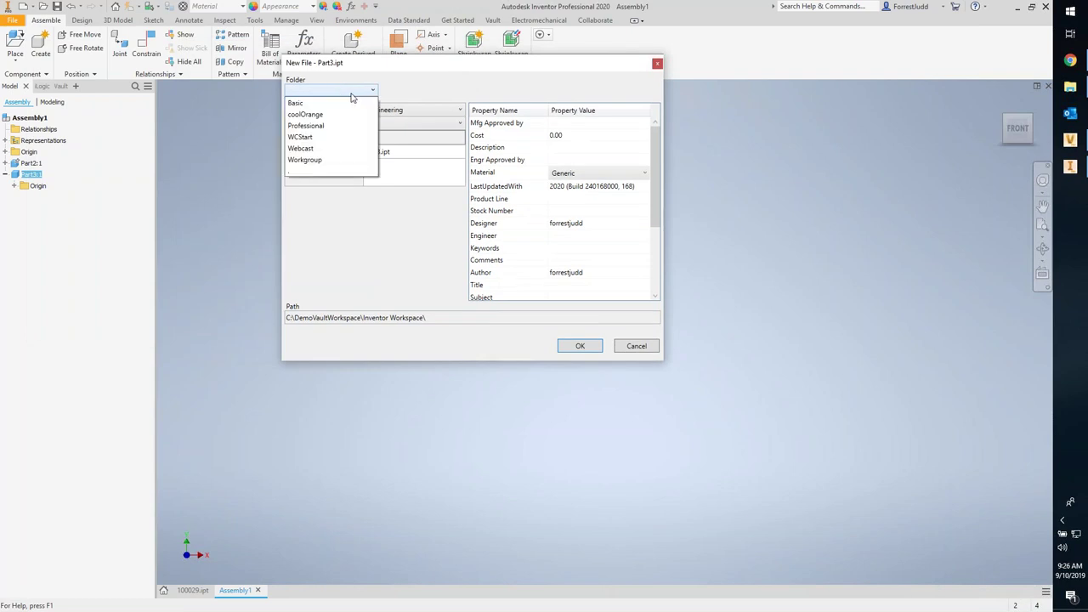
left_click(339, 127)
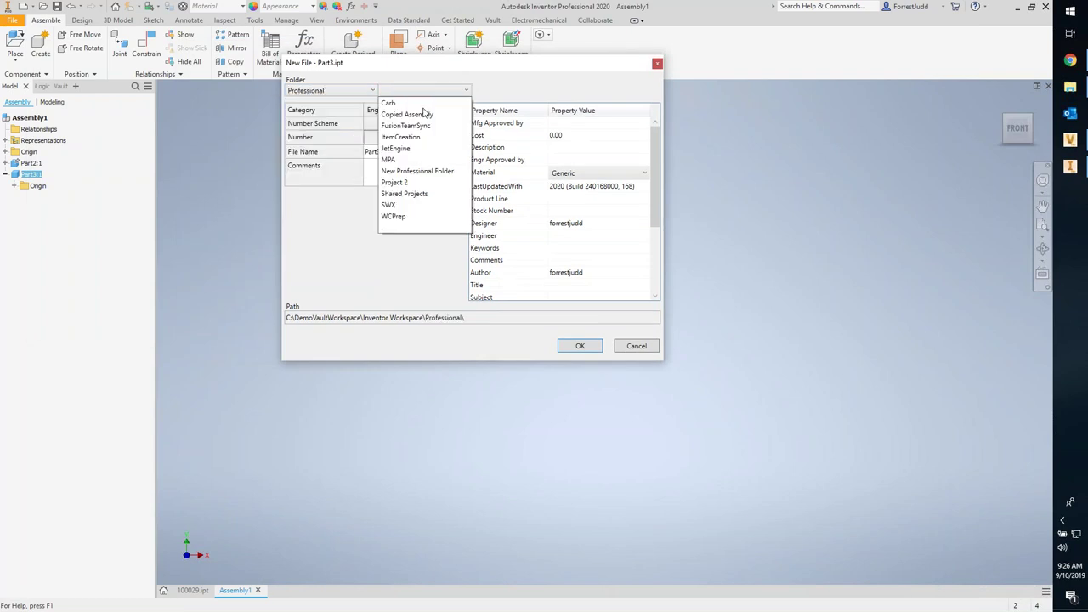
left_click(399, 104)
left_click(405, 235)
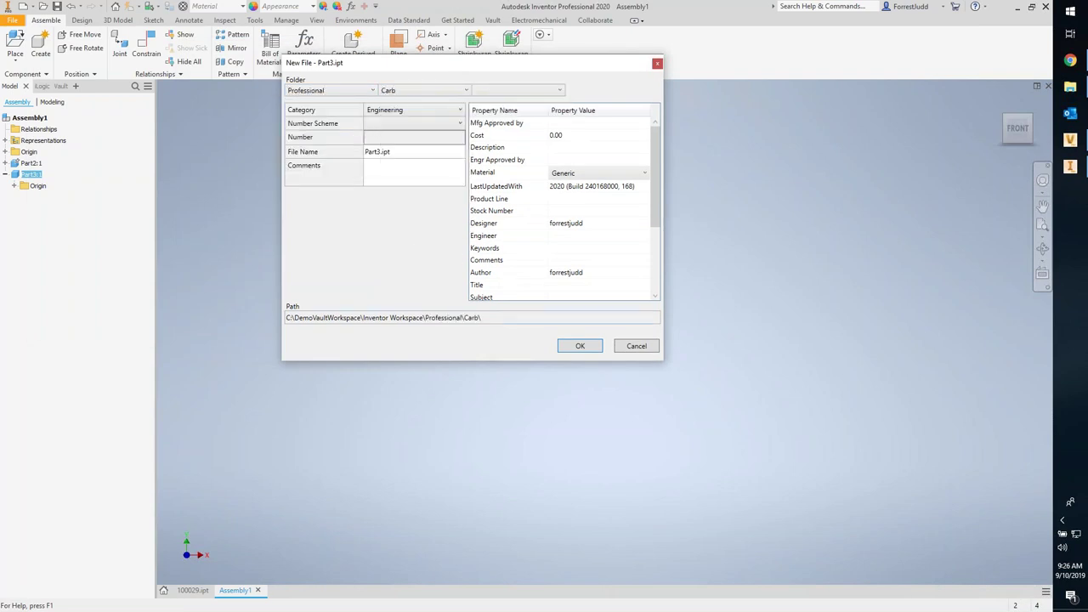
left_click(577, 346)
Step: Save Part2.ipt to the Professional > ItemCreation folder and check the assembly and both parts in to Vault
left_click(136, 94)
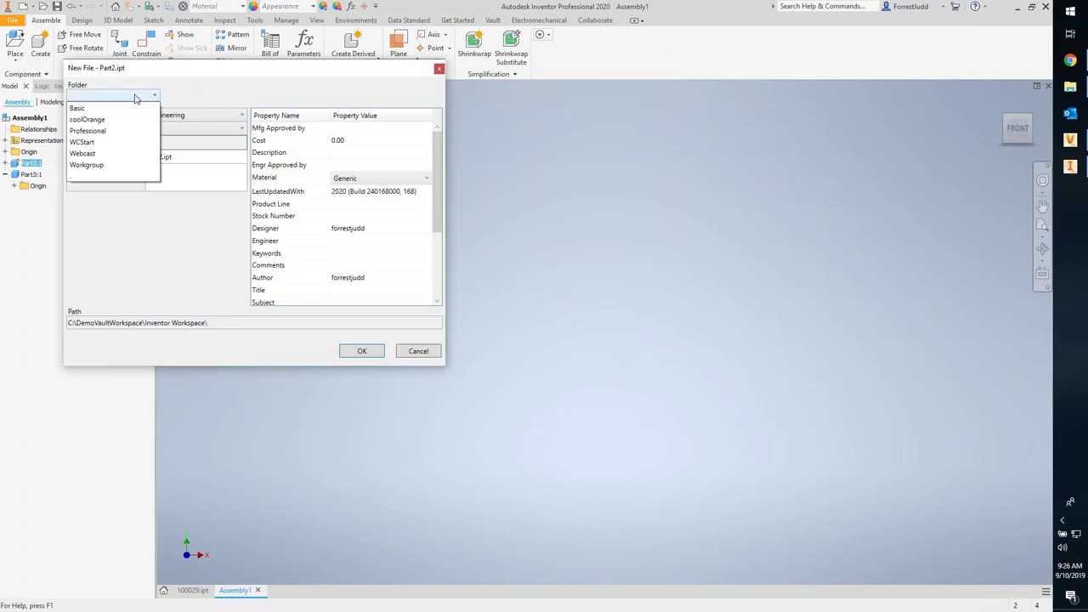
left_click(128, 131)
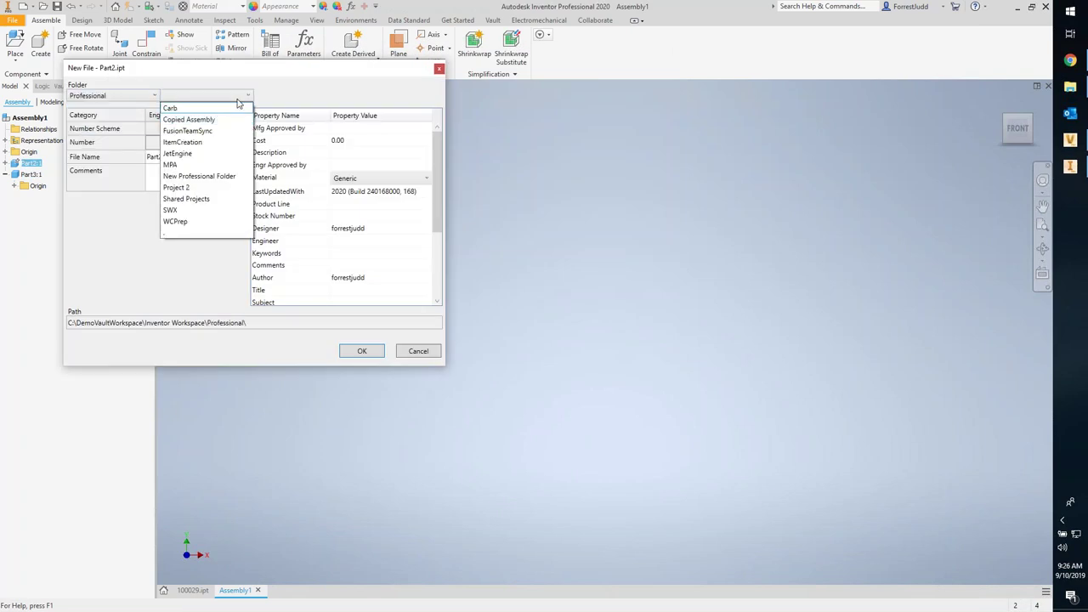
left_click(197, 143)
left_click(362, 351)
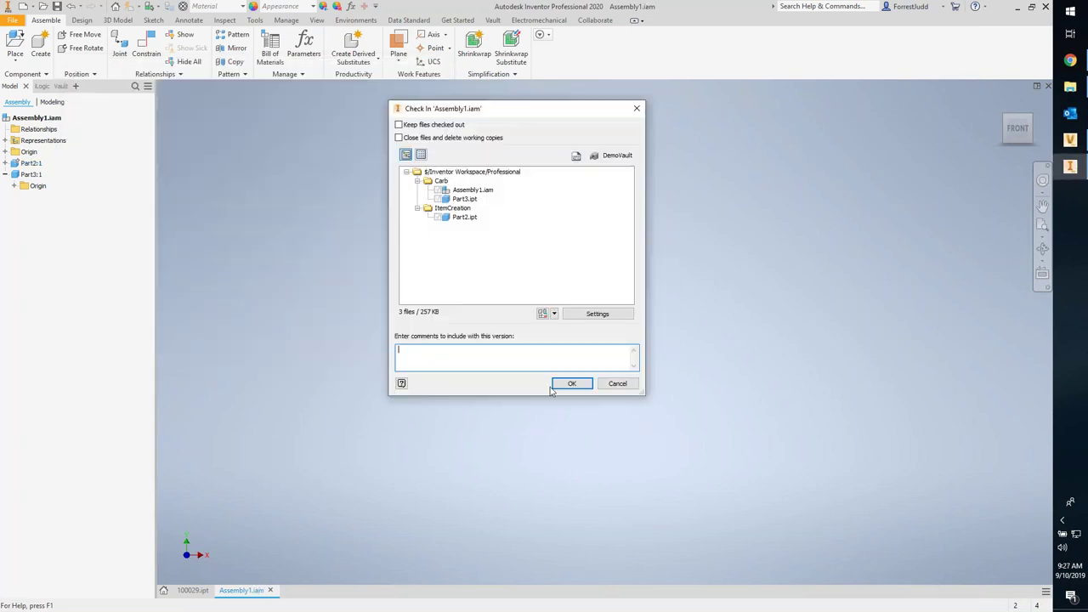
left_click(573, 382)
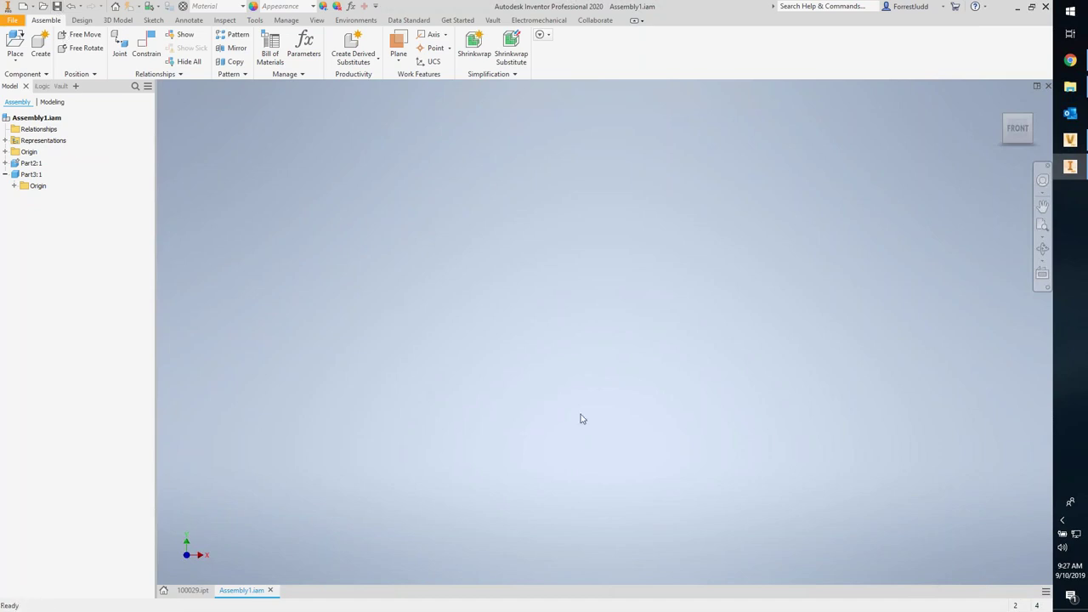
Step: Switch to Vault, enlarge its window and show the datasheet of 100029.ipt in the EP3 folder
left_click(1071, 139)
left_click_drag(534, 59, 548, 53)
left_click(341, 184)
left_click(339, 197)
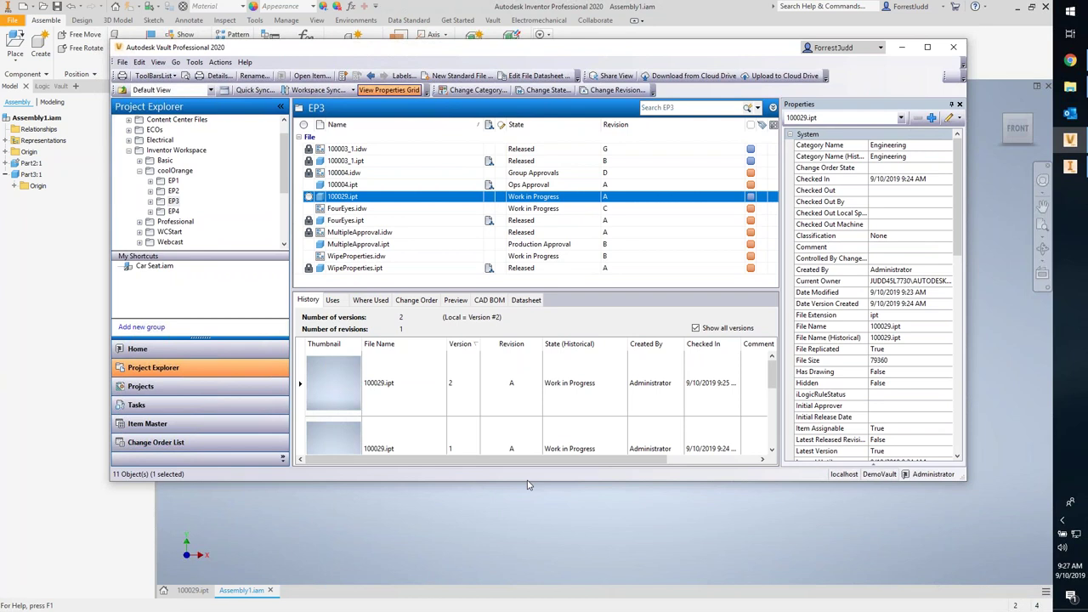
left_click_drag(526, 504, 961, 551)
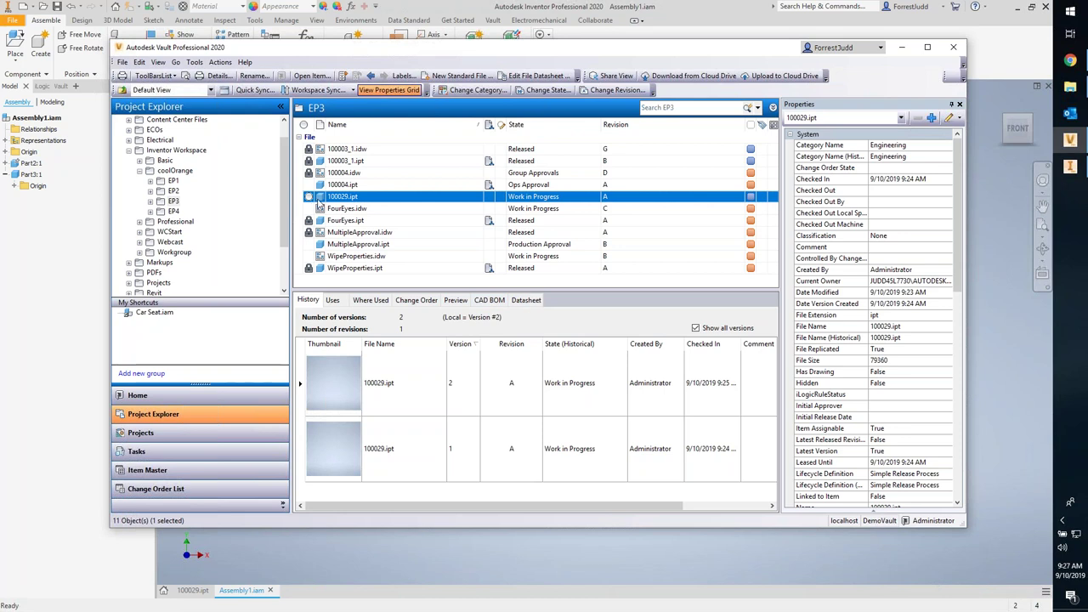
left_click(527, 300)
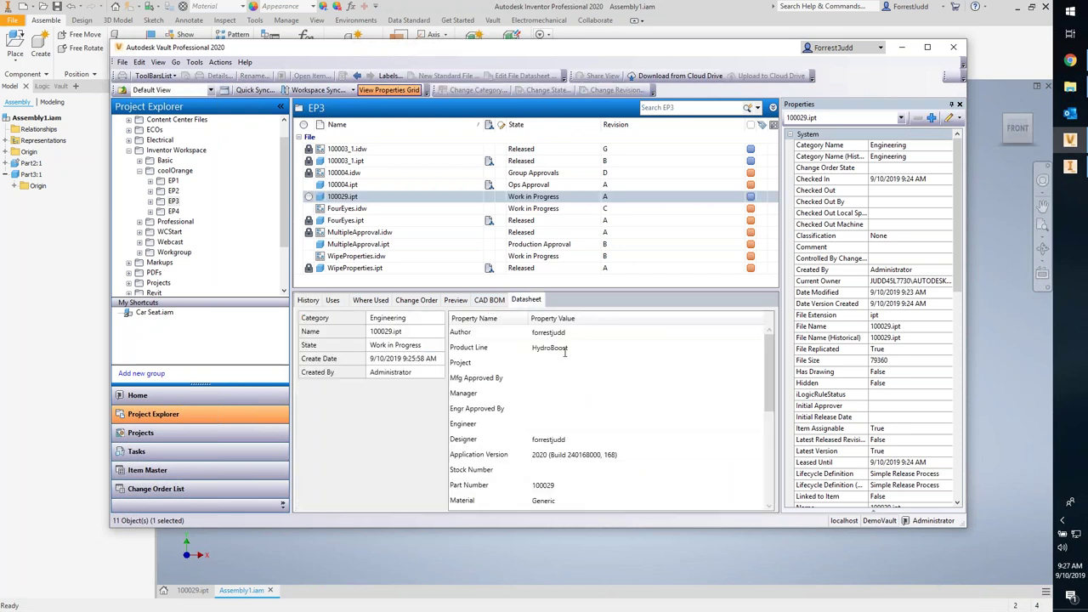
Step: Edit the file datasheet of 100029.ipt and set its Product Line to Hydro Boost
left_click(340, 209)
left_click(357, 197)
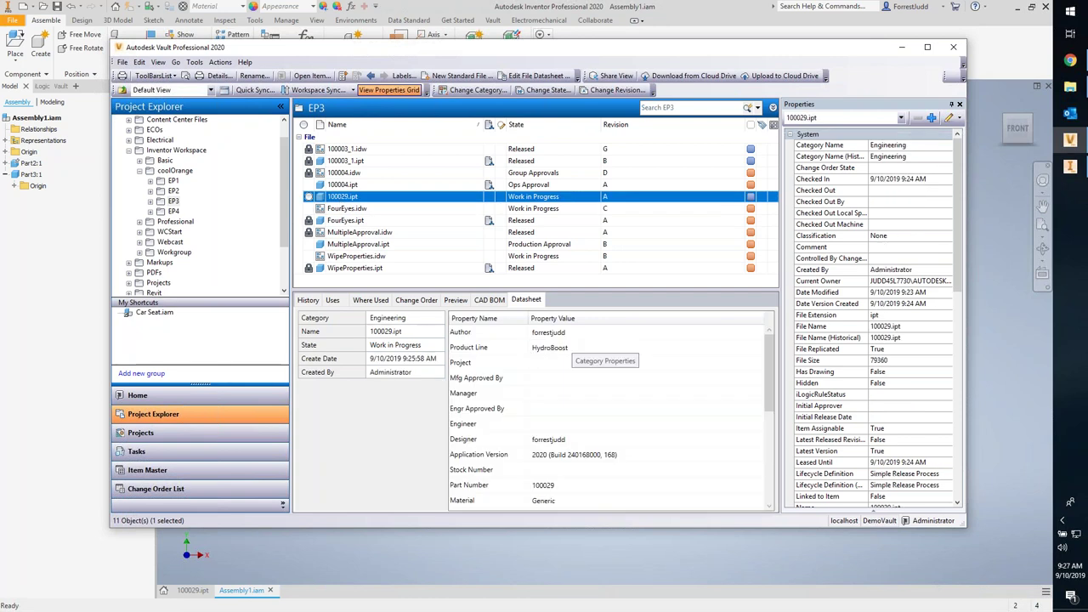
right_click(352, 198)
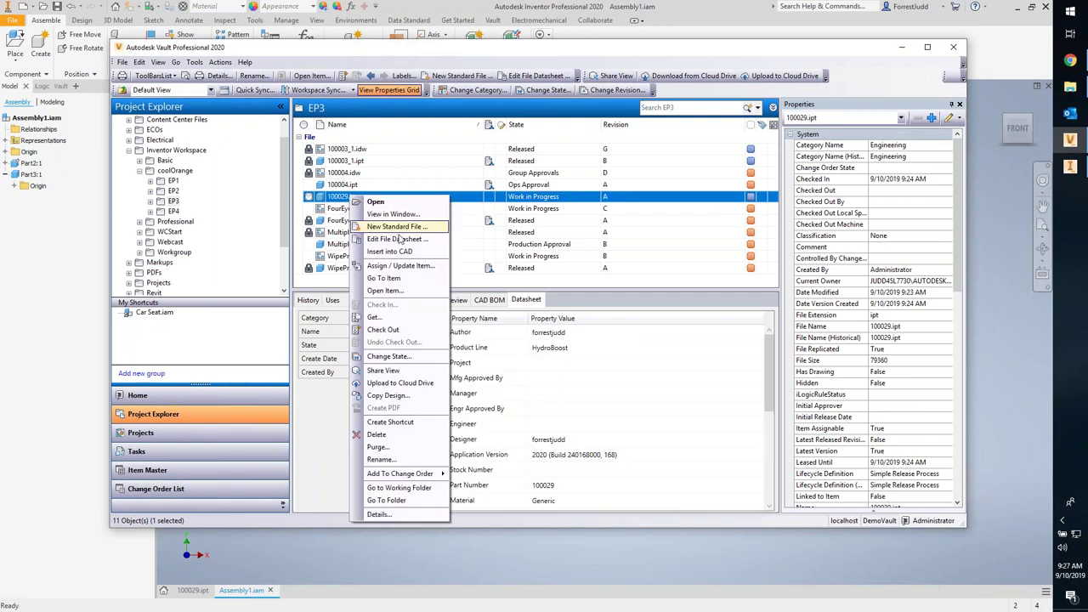
left_click(397, 240)
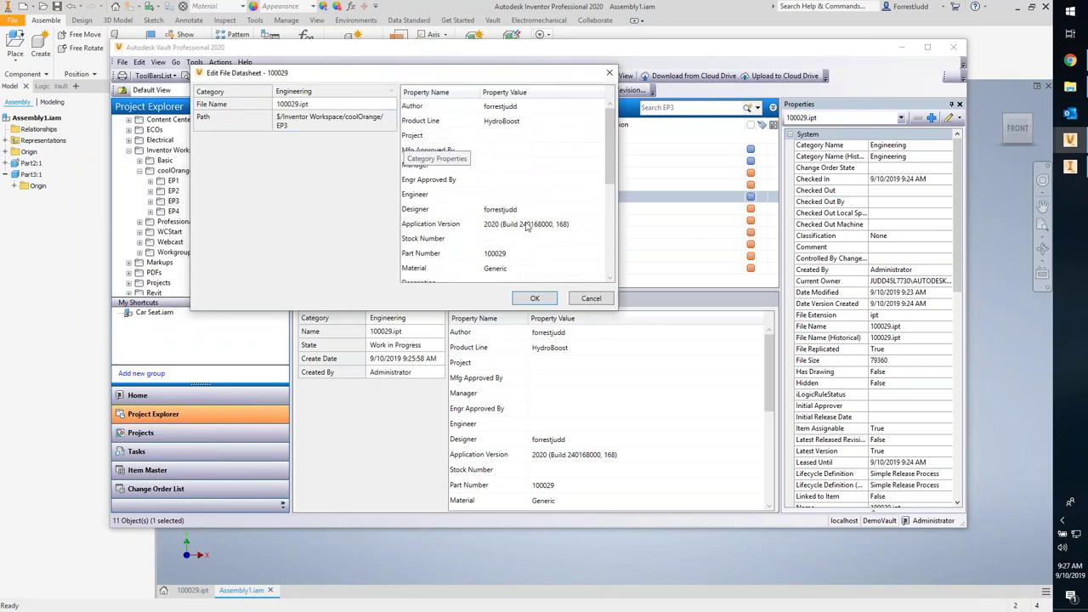
left_click(505, 122)
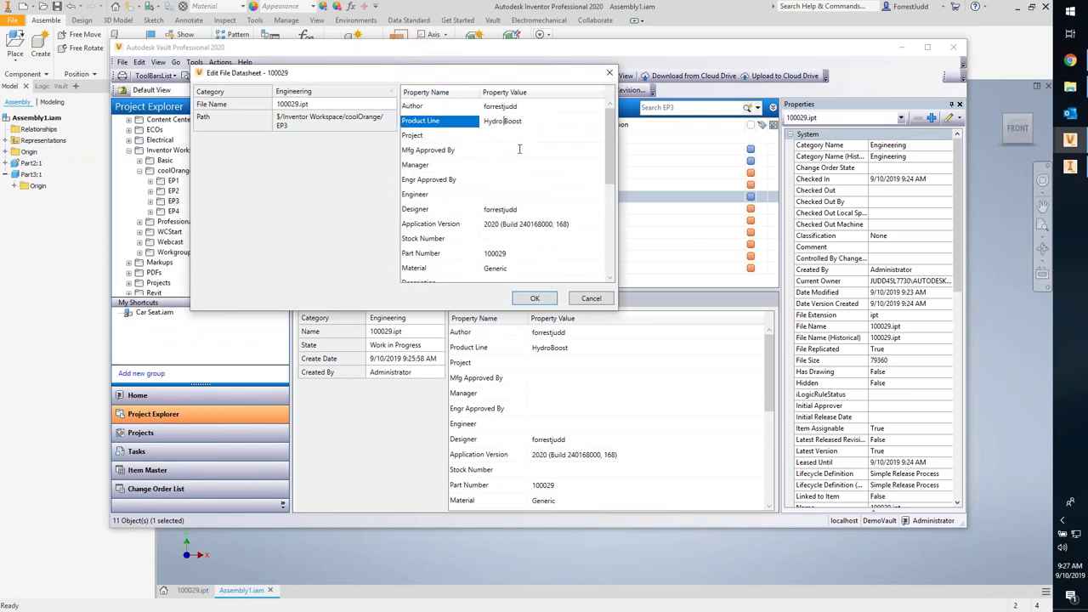
left_click(535, 298)
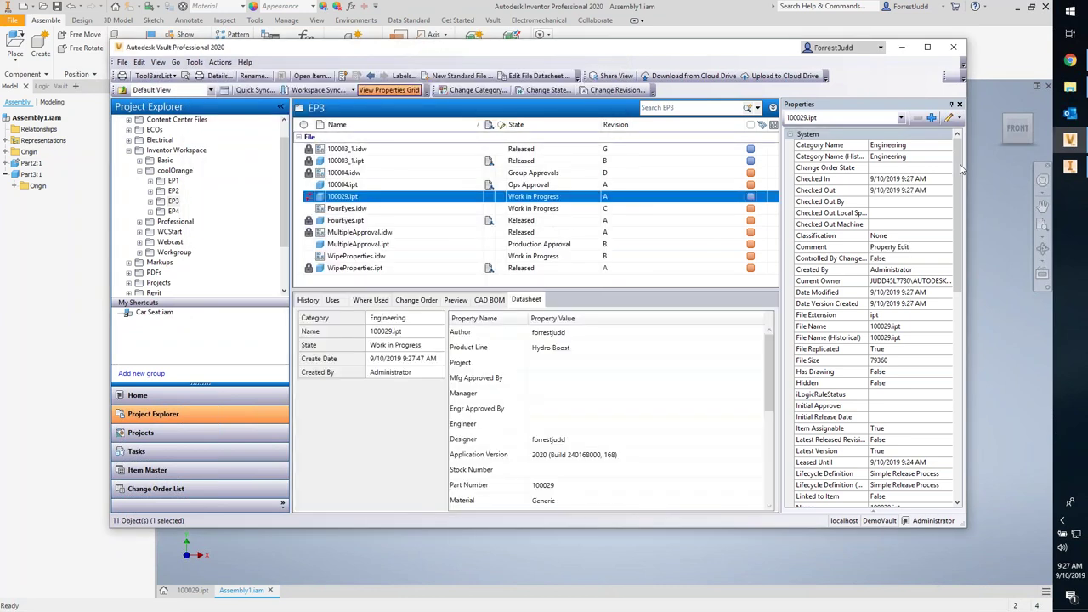
Step: Locate the Product Line of 100029.ipt in the properties grid and look at the grid's editing options
scroll(964, 173, "down", 15)
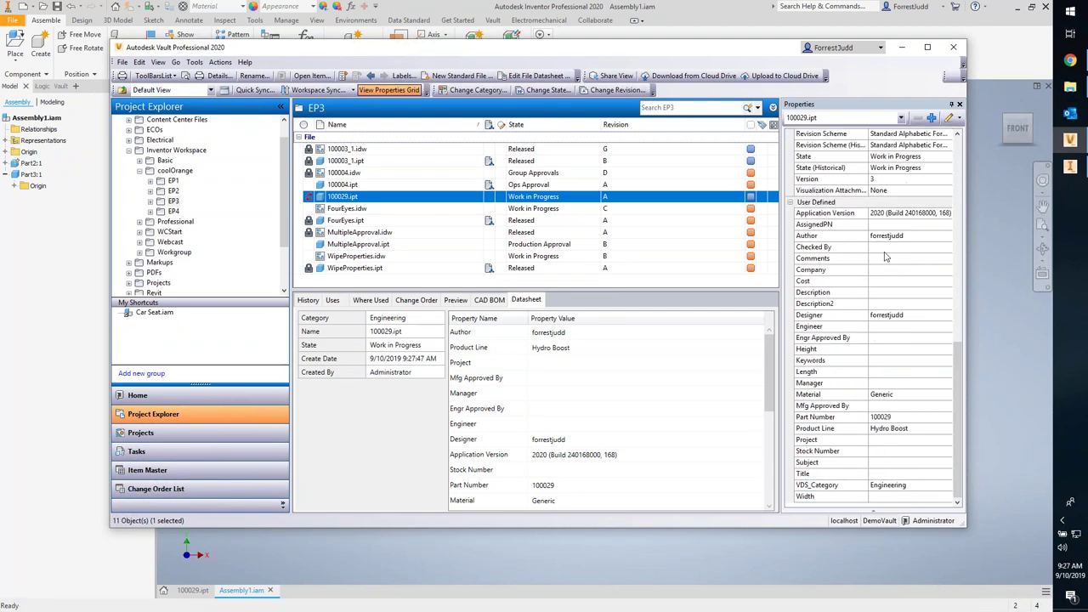
left_click(882, 432)
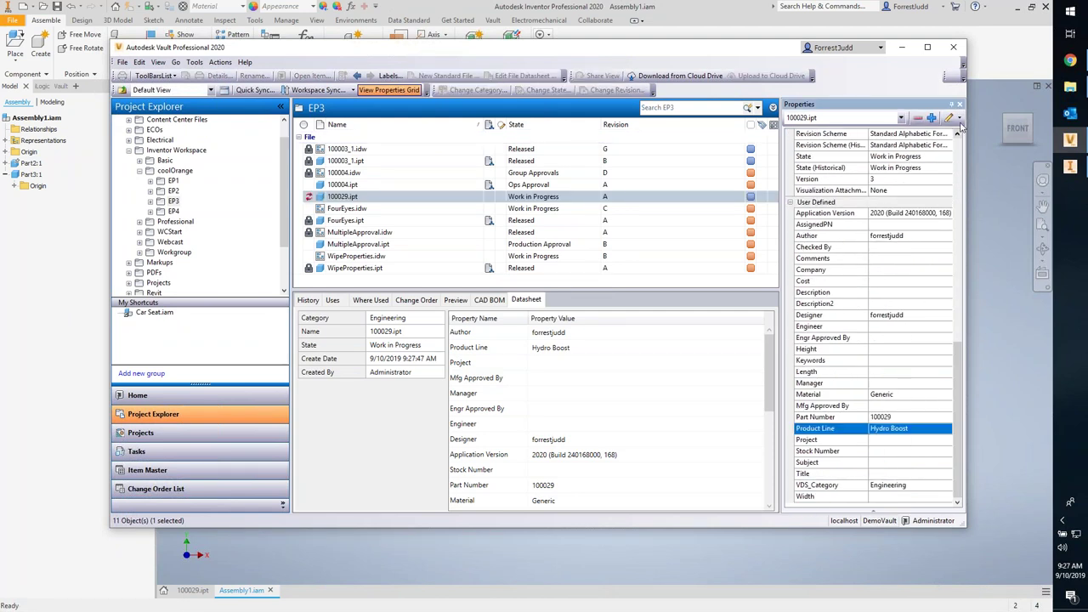
left_click(958, 118)
left_click(977, 148)
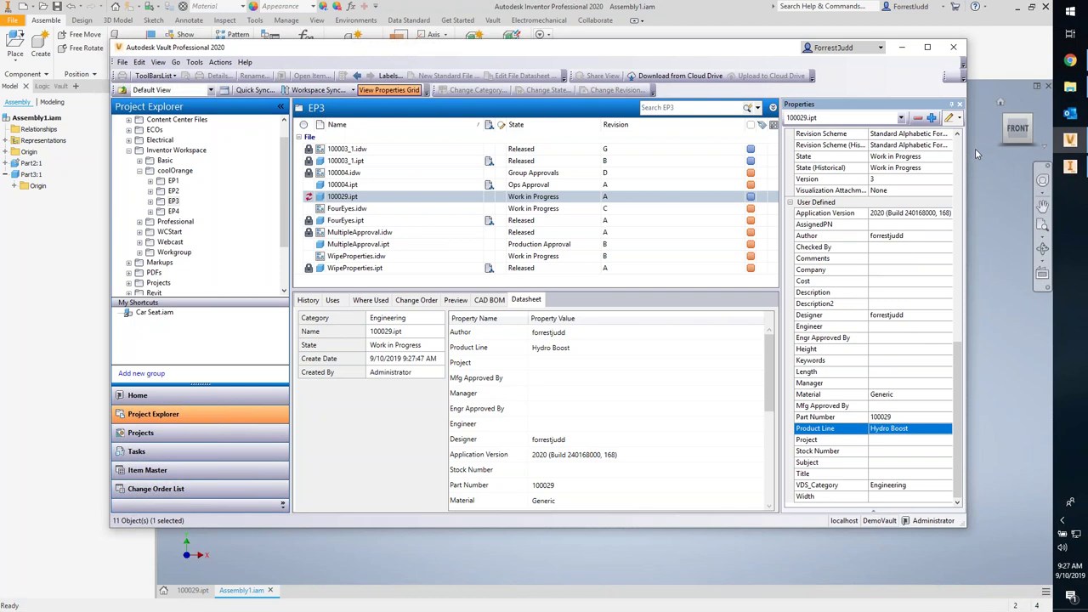
left_click(791, 138)
Step: Open the standard Property Edit dialog for 100029.ipt and close it without editing
left_click(138, 63)
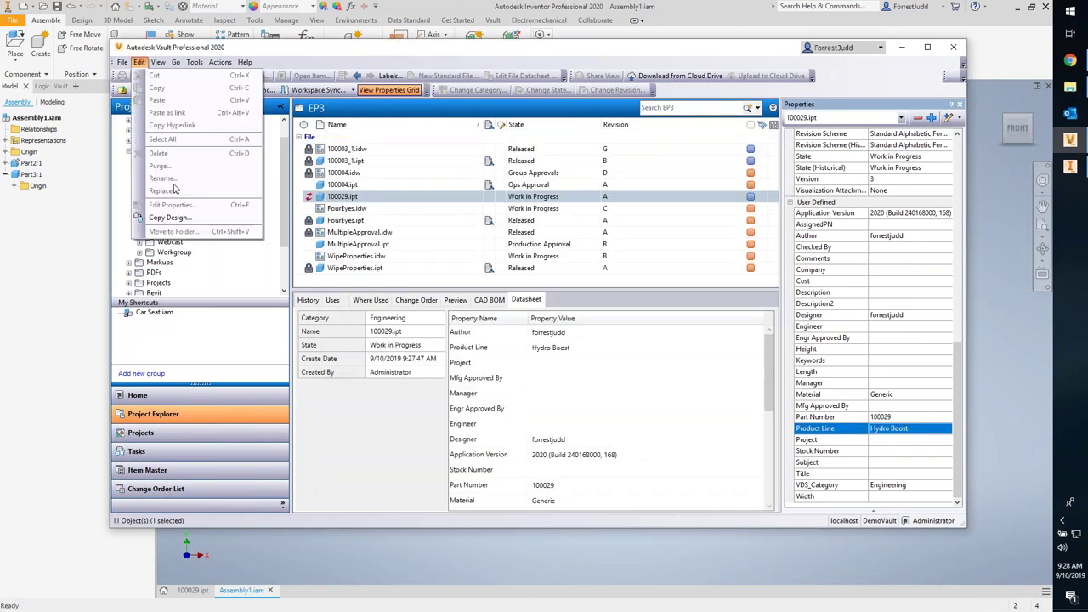
left_click(366, 209)
left_click(139, 62)
left_click(170, 205)
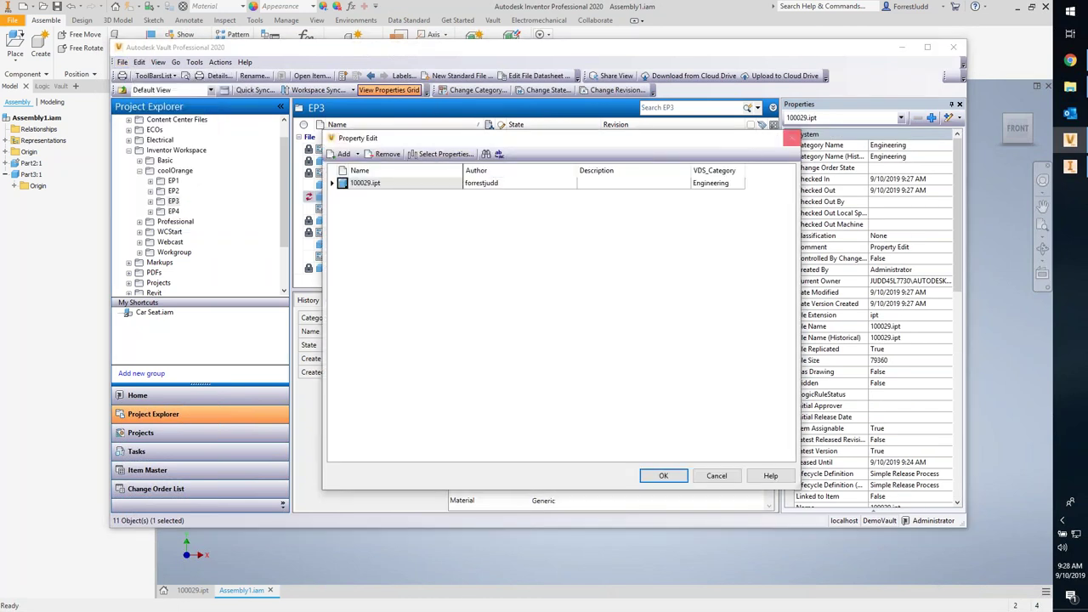
left_click(791, 138)
Step: Reopen the file datasheet of 100029.ipt, review its full property list and cancel
right_click(344, 196)
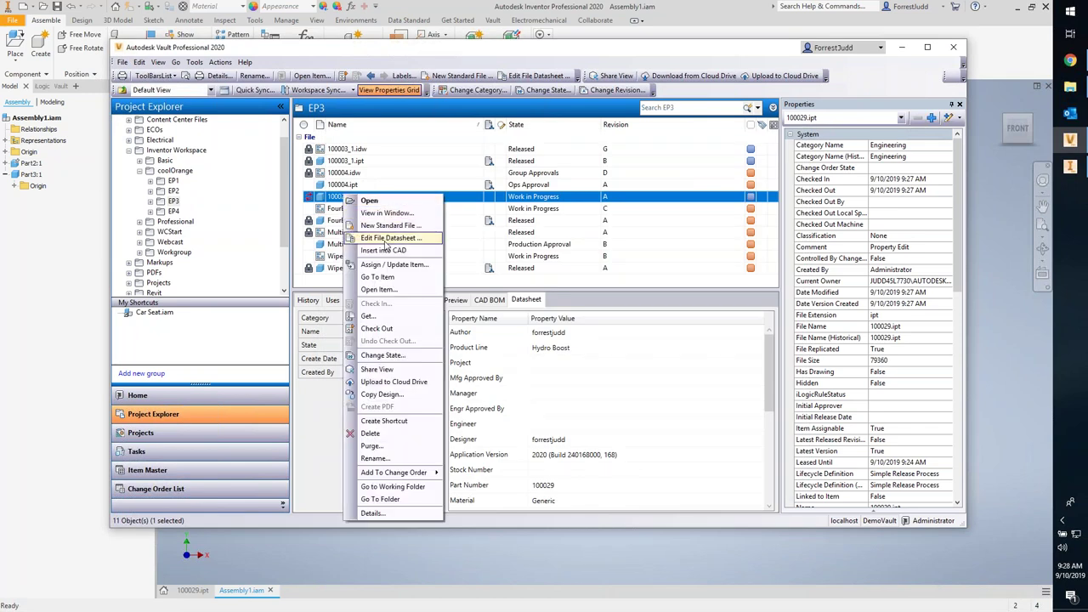
left_click(384, 238)
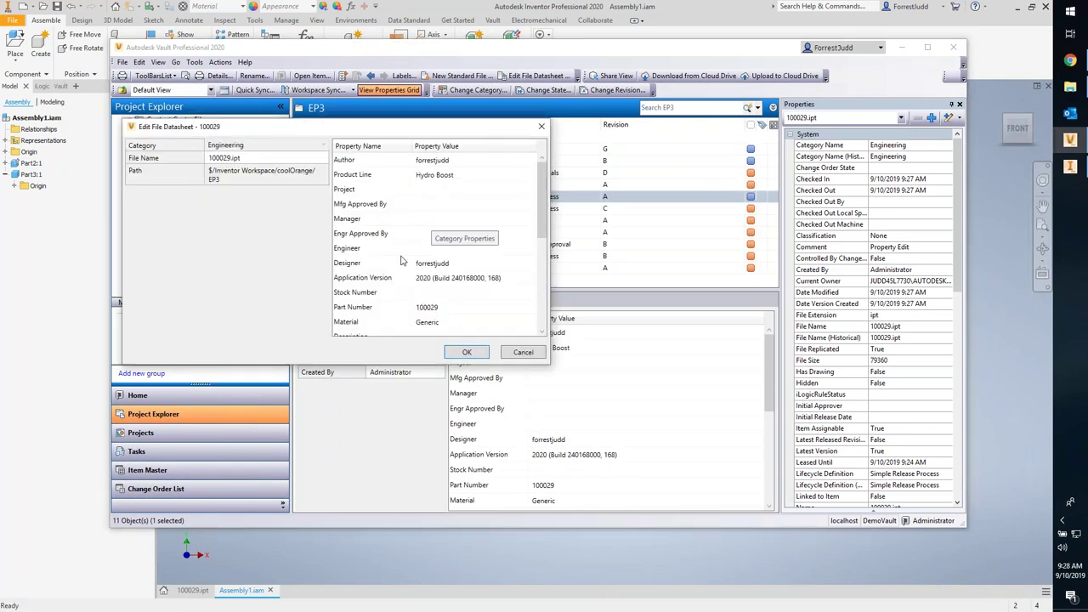
left_click_drag(546, 194, 544, 304)
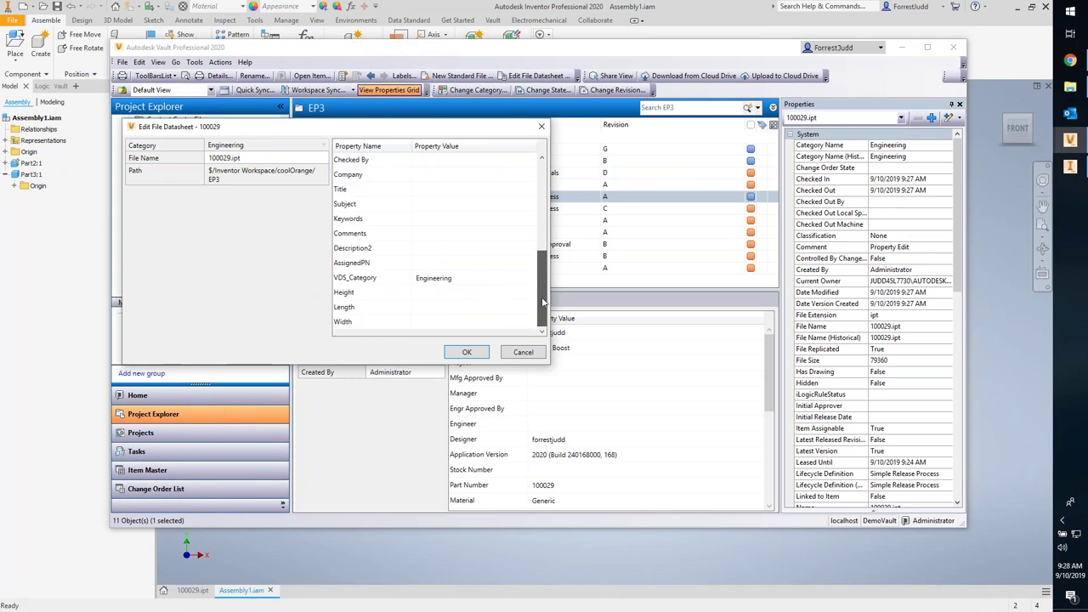
left_click(522, 353)
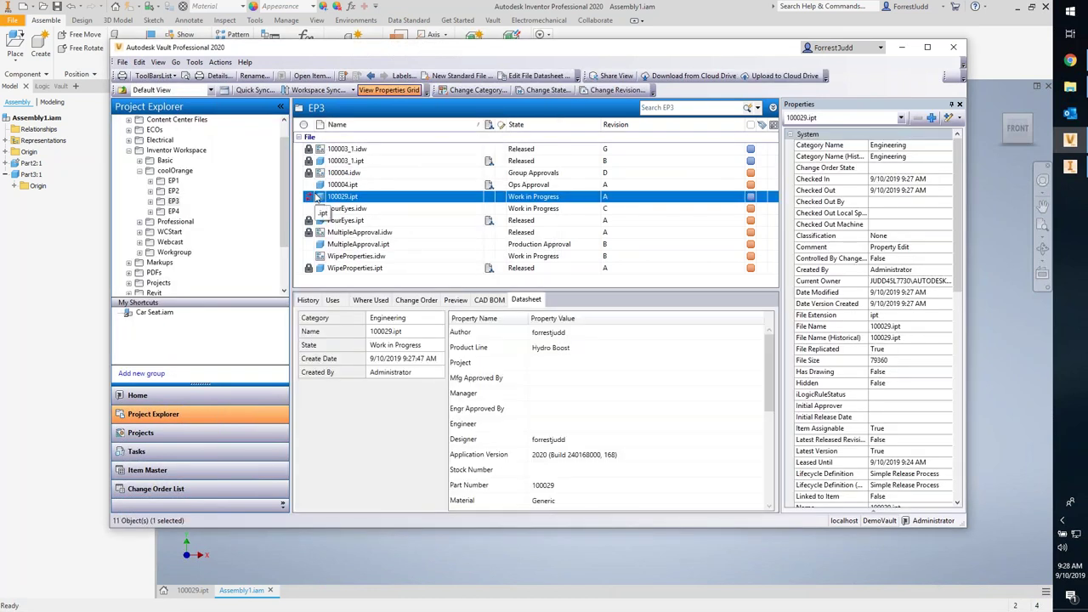
Step: Switch back to Inventor and create a new part
left_click(58, 234)
left_click(24, 8)
double_click(534, 221)
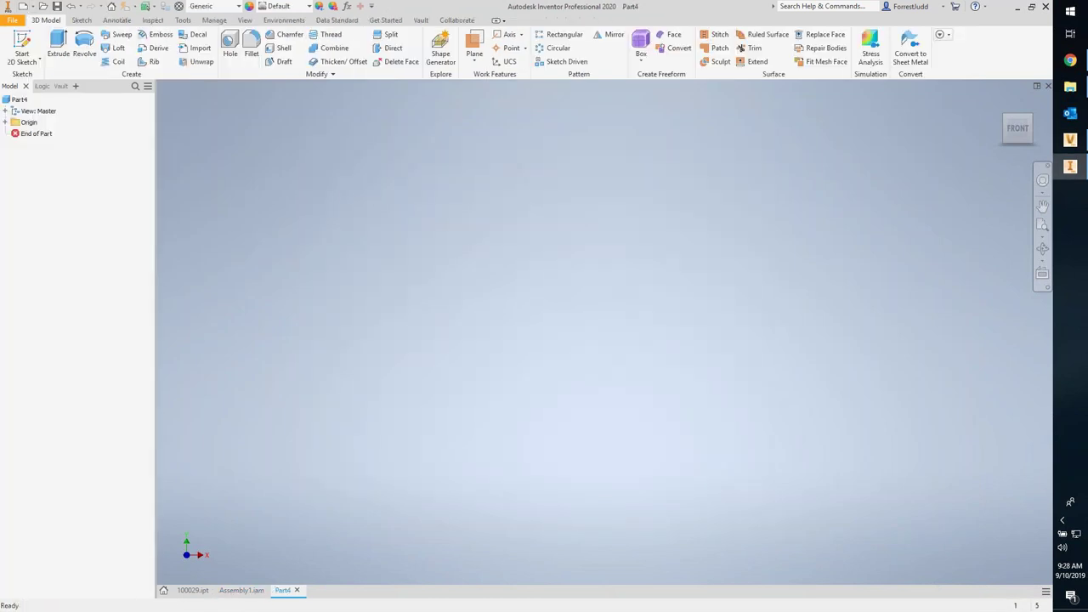
Step: Show the Data Standard commands, open the Data Standard save dialog for the new part and cancel it
left_click(343, 21)
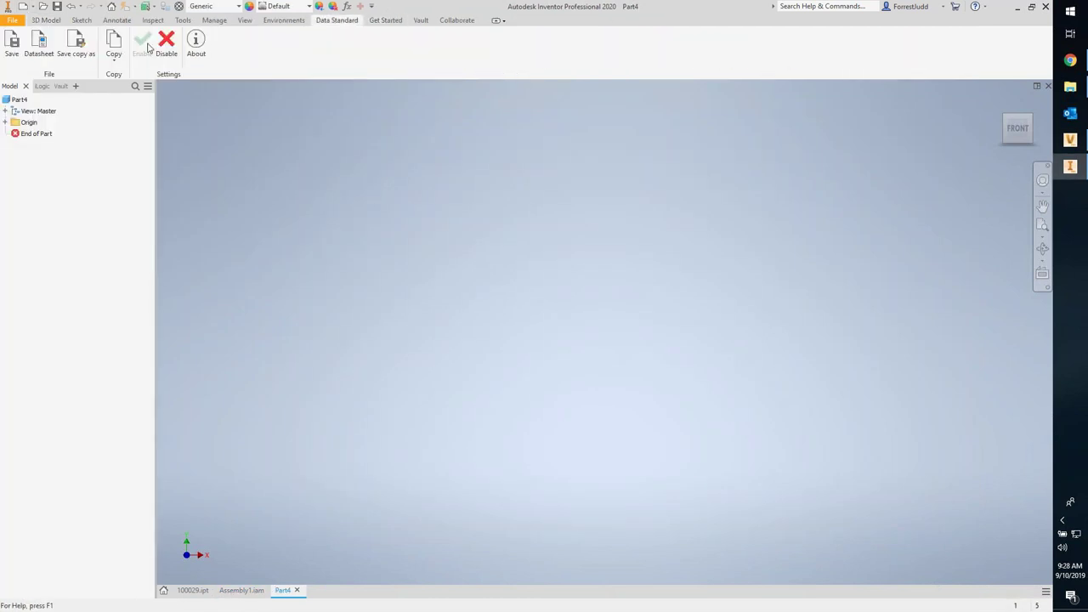
left_click(57, 6)
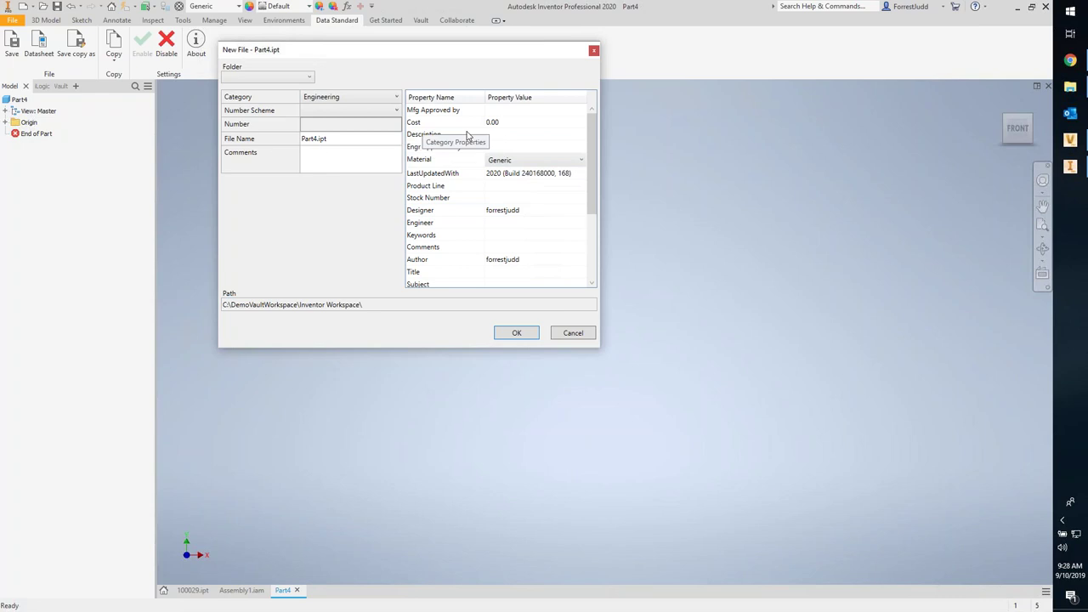
left_click(575, 334)
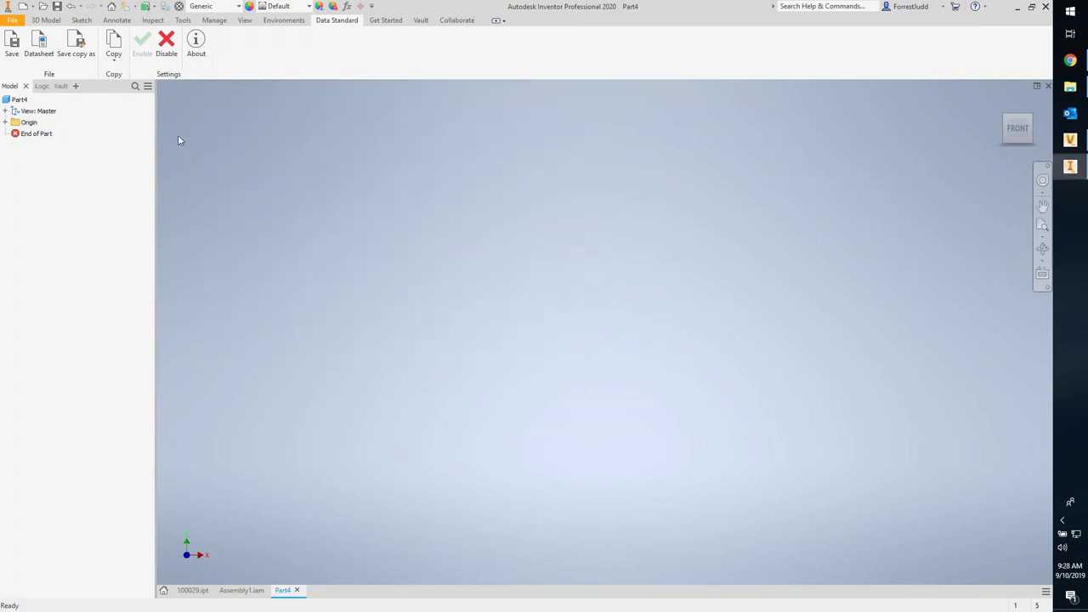
Step: Disable Data Standard, open the regular Save As dialog for the new part and close it without saving
left_click(166, 42)
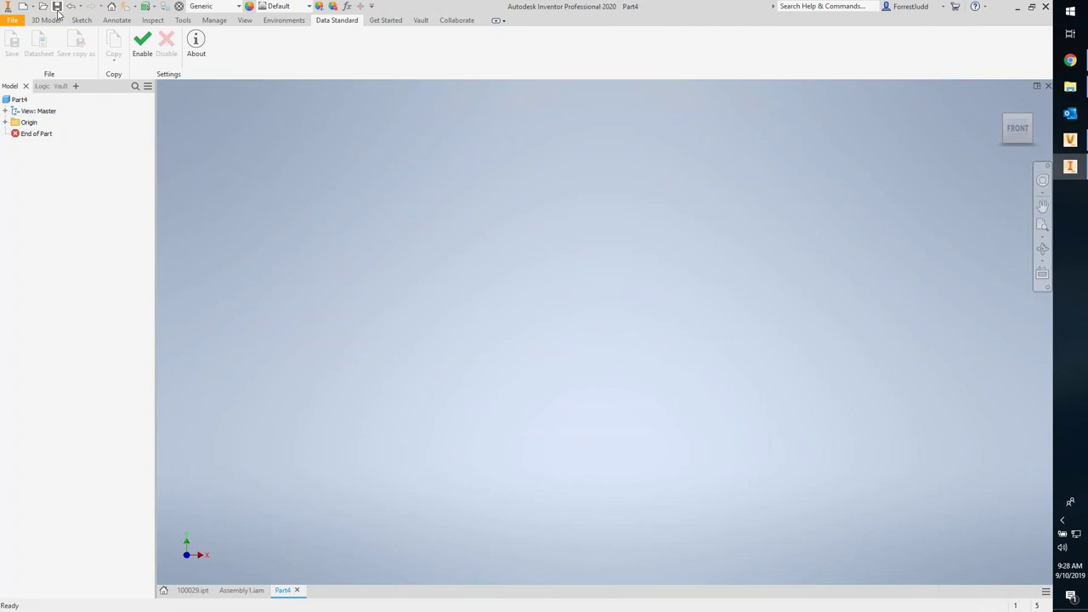
left_click(57, 6)
left_click(641, 266)
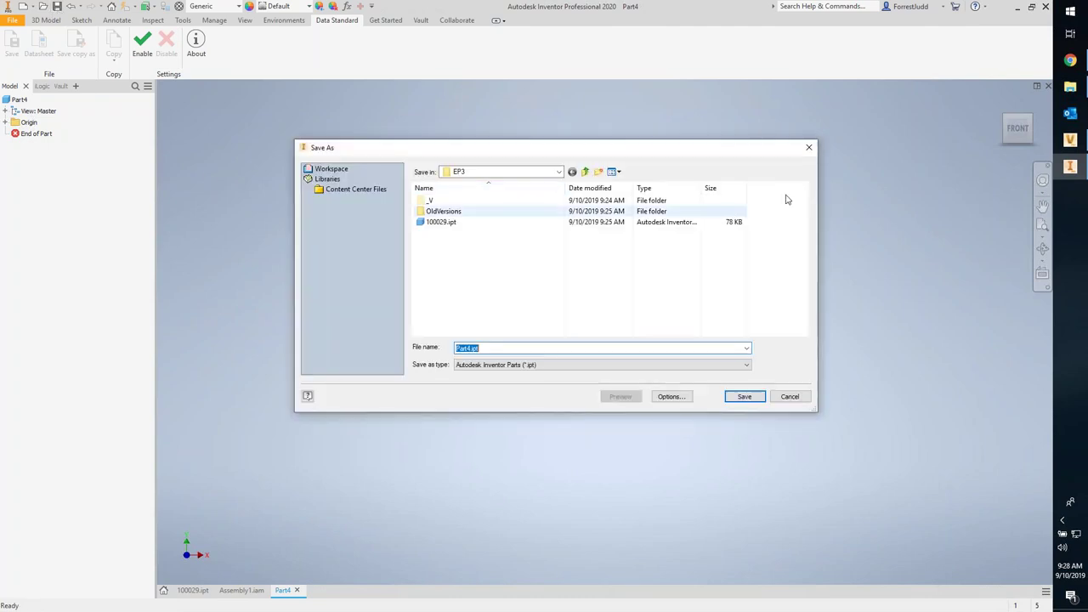
left_click(808, 147)
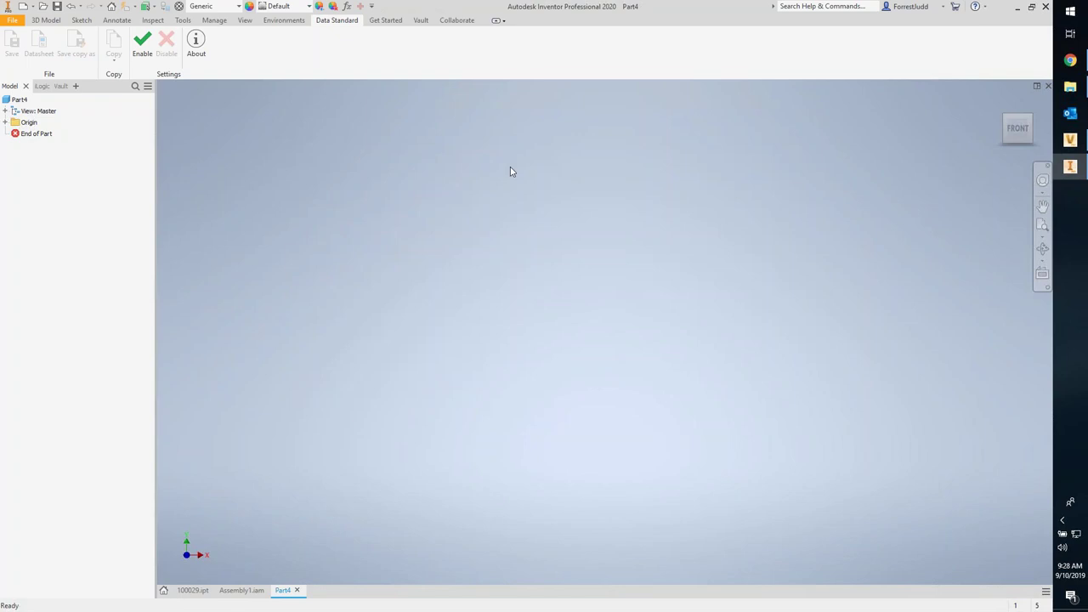
Step: Enable Data Standard again in Inventor
left_click(143, 44)
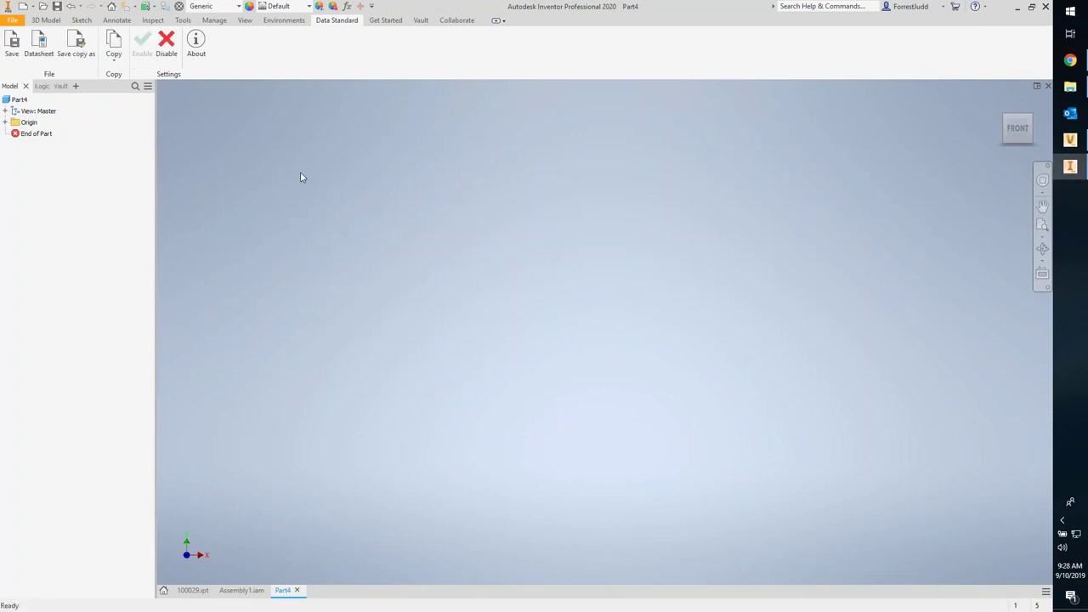
mouse_move(1070, 166)
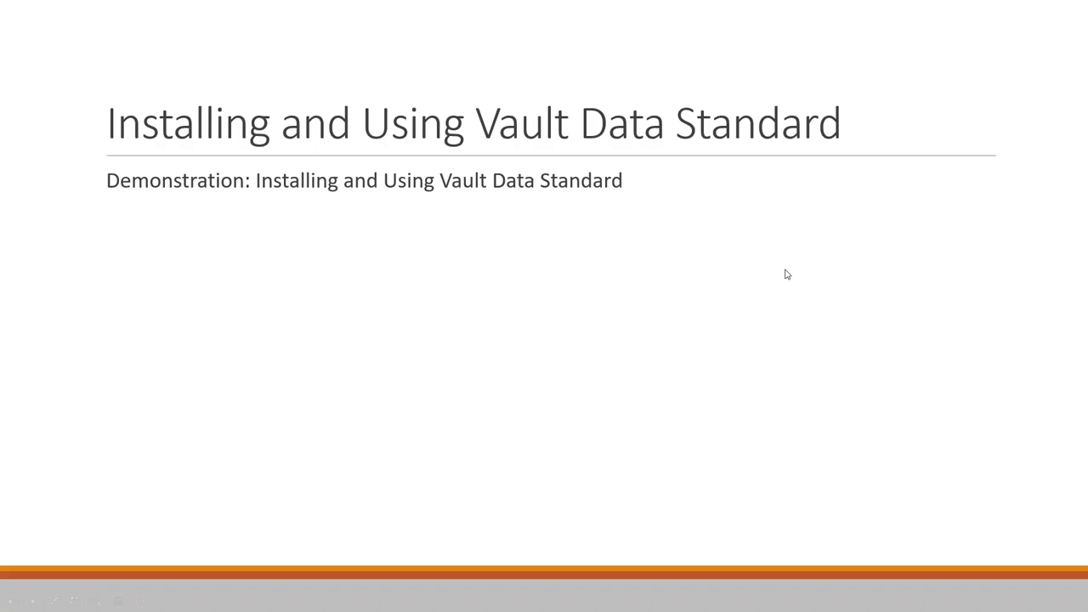
left_click(631, 205)
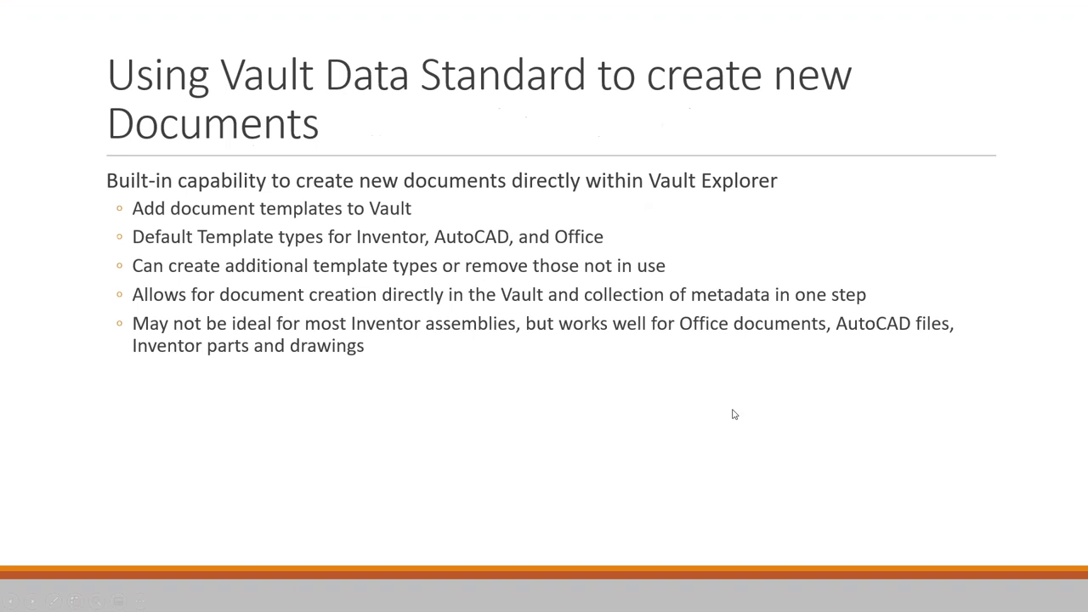
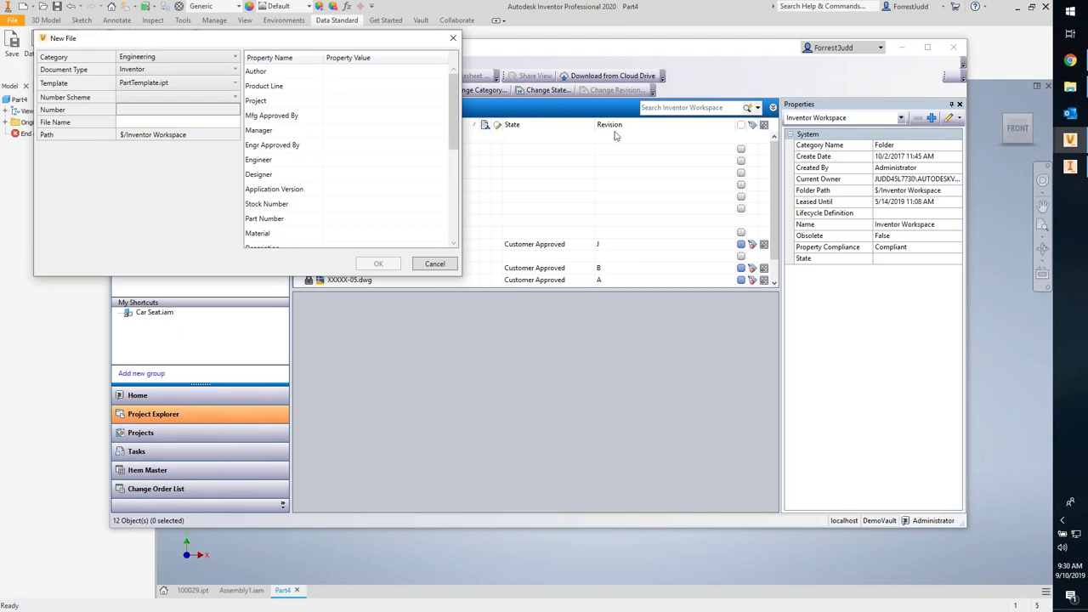
Step: Reposition the New File dialog, set the category to Standard and select the Product Line property value
left_click_drag(309, 45, 592, 162)
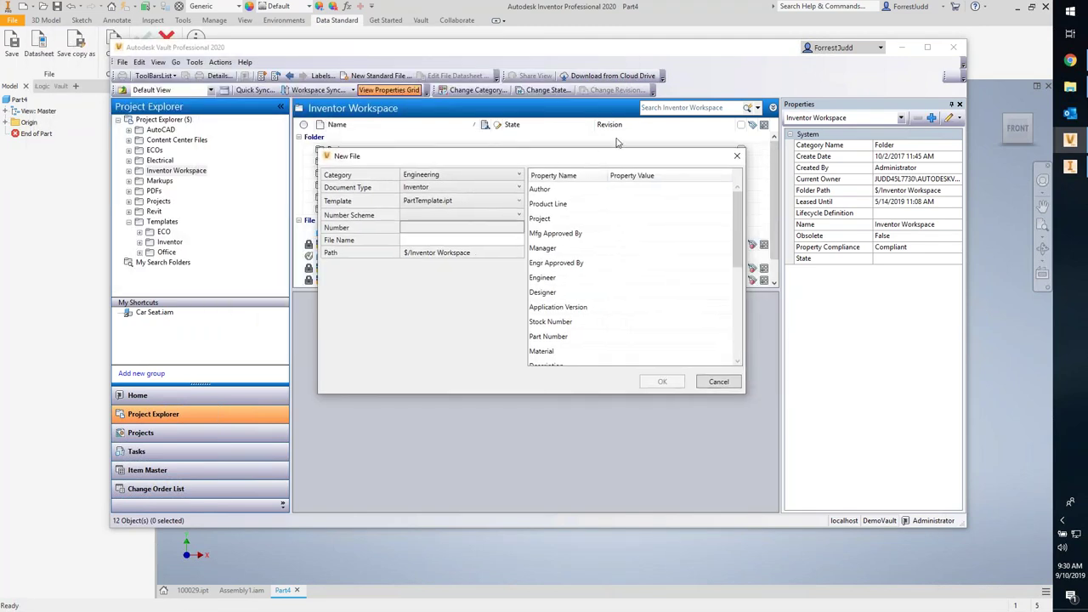
left_click_drag(468, 164, 430, 146)
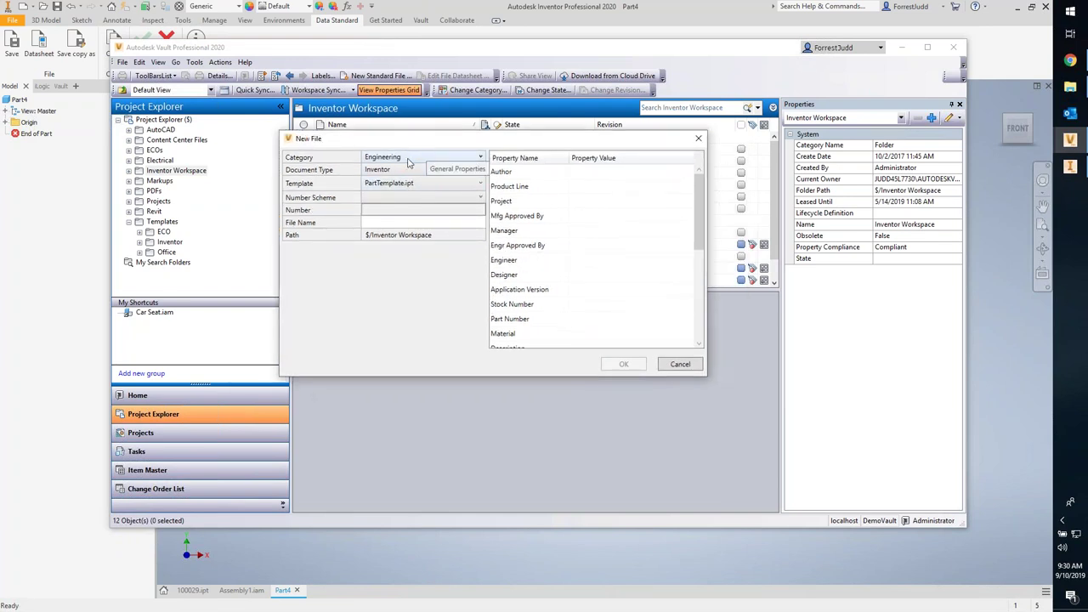
left_click(412, 162)
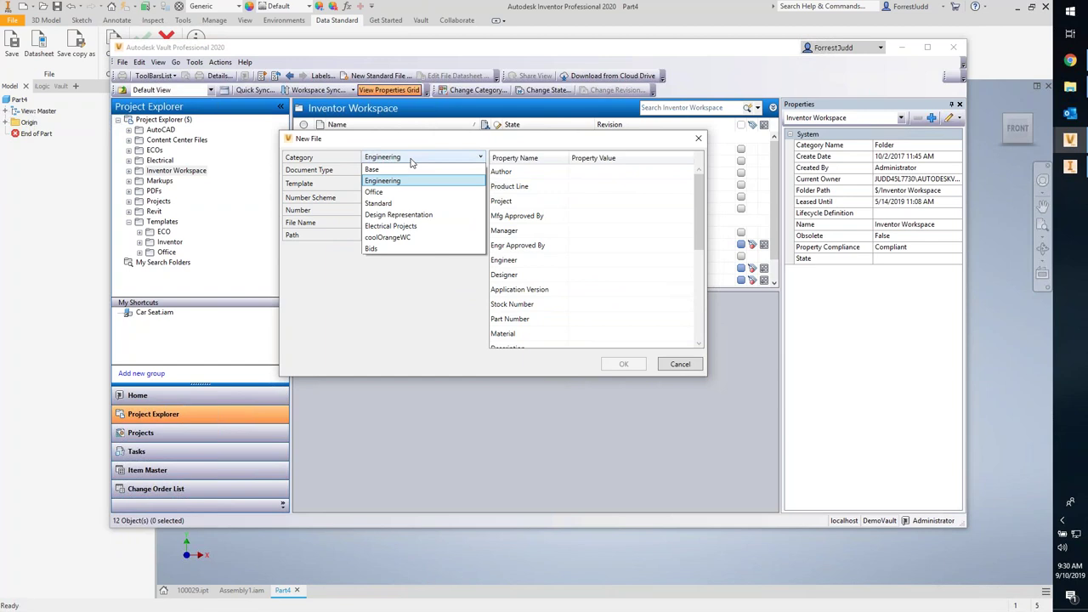
left_click(390, 205)
left_click(606, 190)
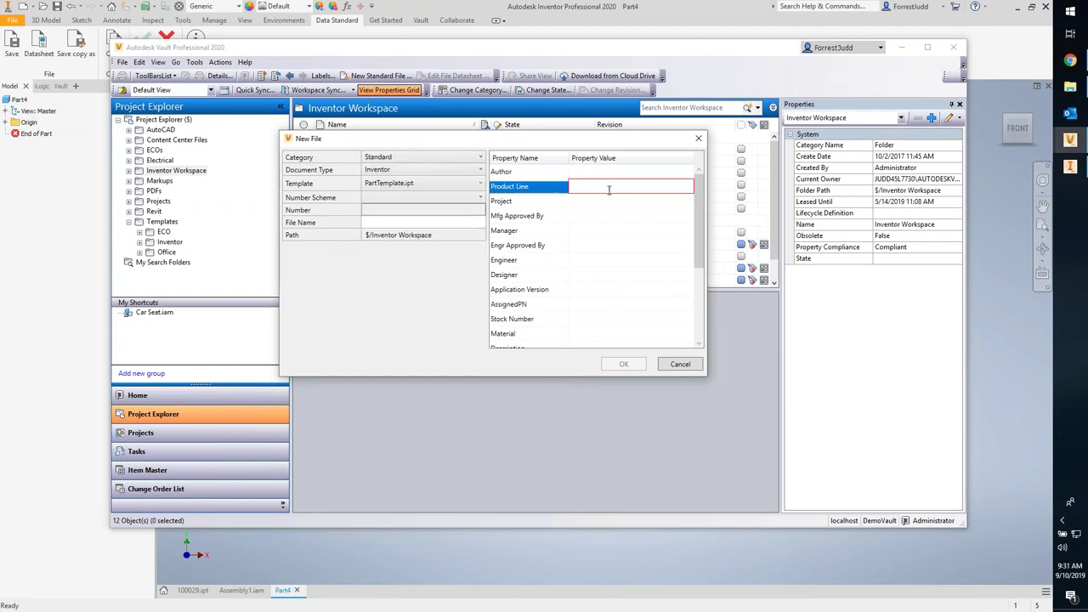
Step: Set the new file's document type to Office Document and review the available templates
left_click(397, 175)
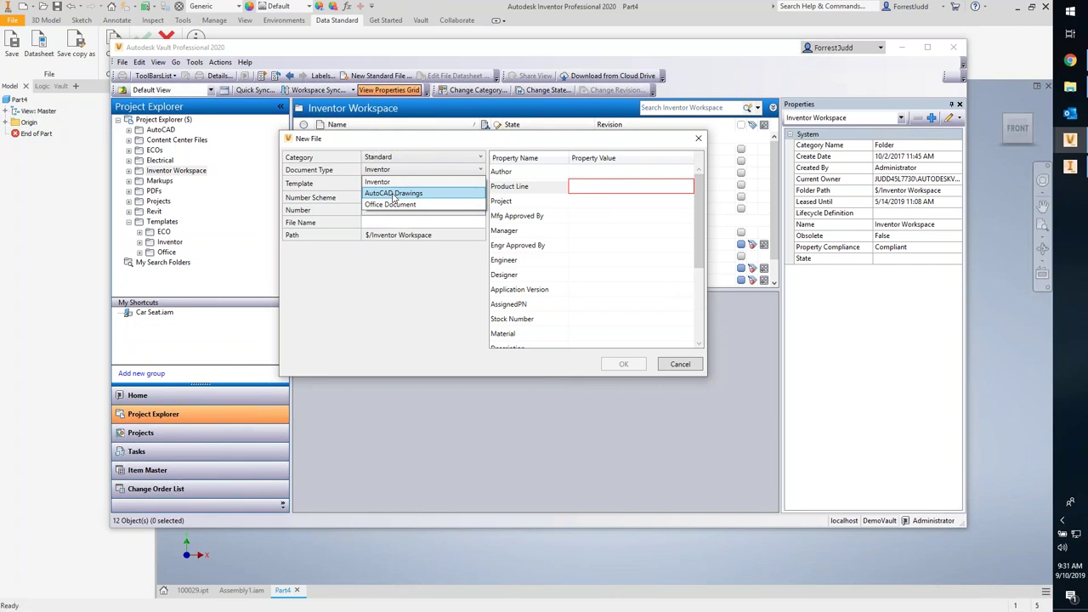
left_click(384, 205)
left_click(382, 171)
left_click(386, 205)
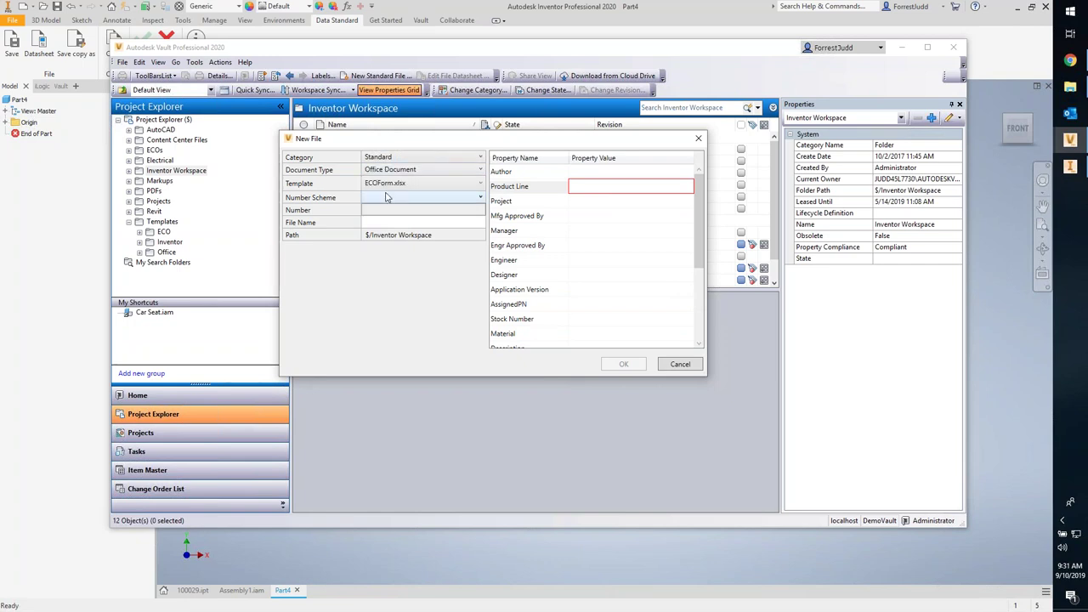
left_click(387, 189)
left_click(403, 193)
Step: Switch the document type back to Inventor and check which part template is offered
left_click(397, 171)
left_click(397, 181)
left_click(396, 185)
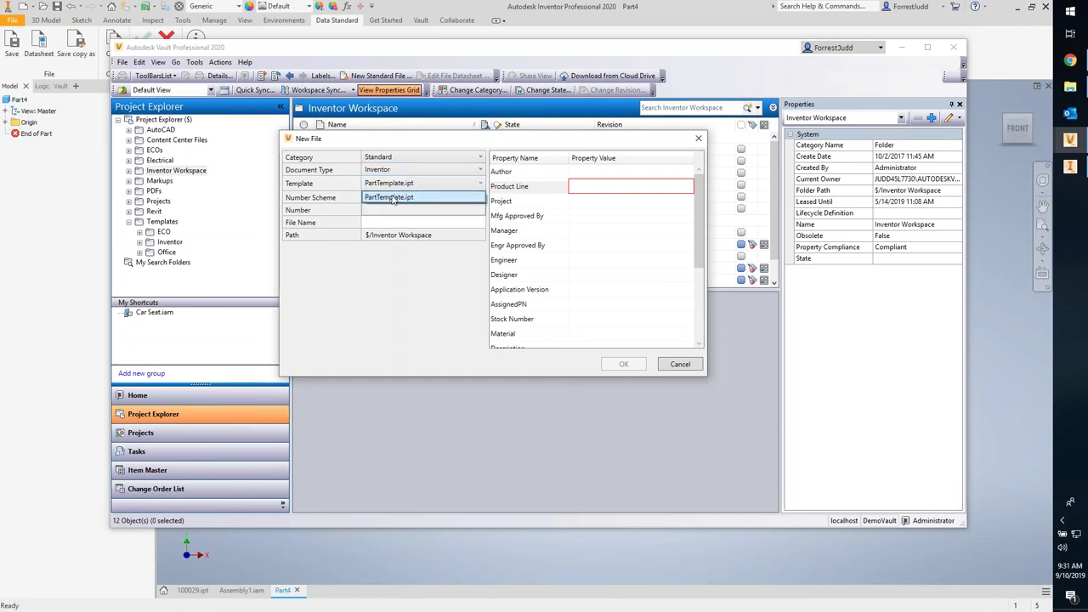
left_click(394, 187)
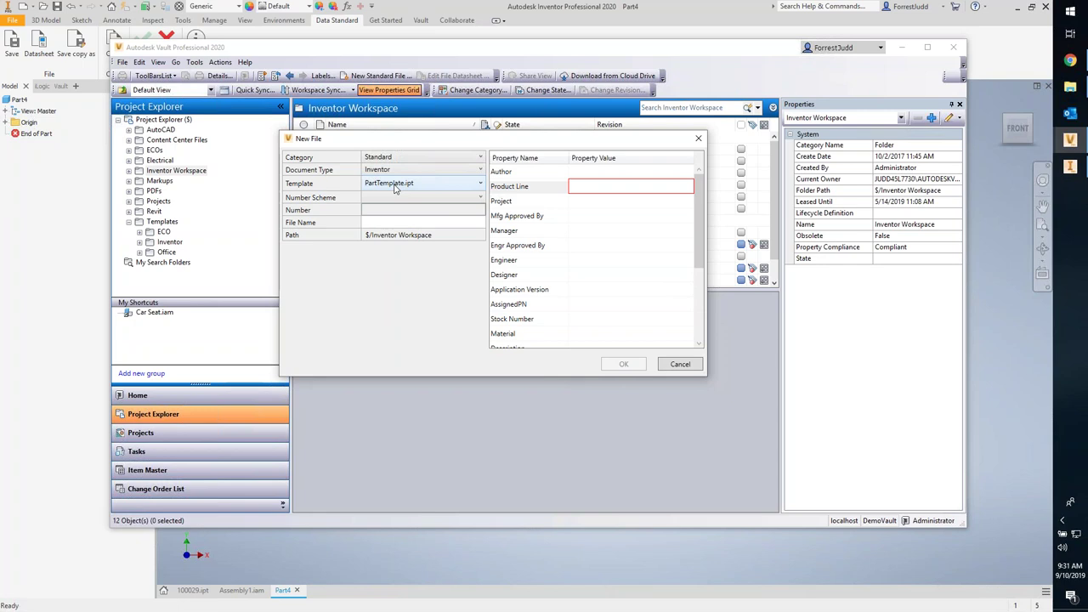
Step: Set the new file's category to Engineering and review its full property list
left_click(431, 158)
left_click(413, 181)
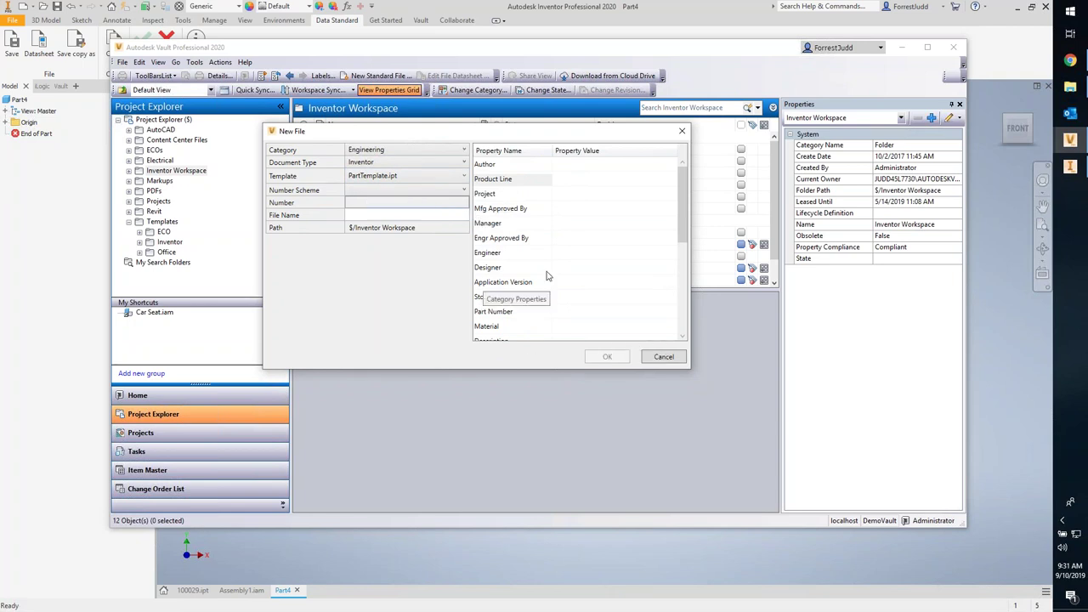
left_click_drag(682, 200, 671, 311)
scroll(671, 312, "up", 10)
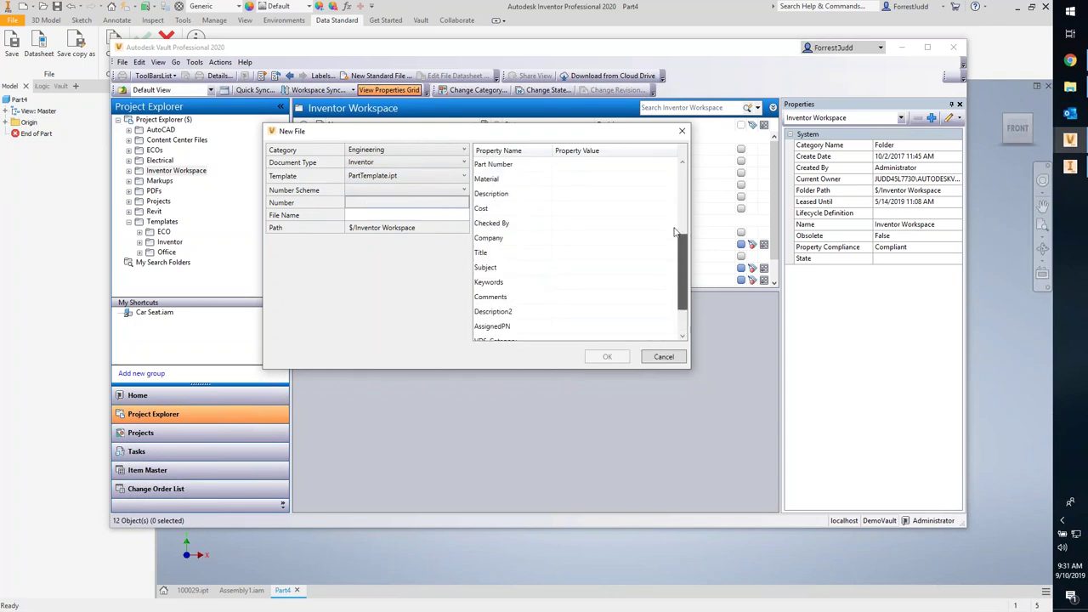
Step: Create an Office Document from the ECOForm.xlsx template with the Sequential number scheme in the Inventor Workspace folder
left_click(387, 161)
left_click(379, 199)
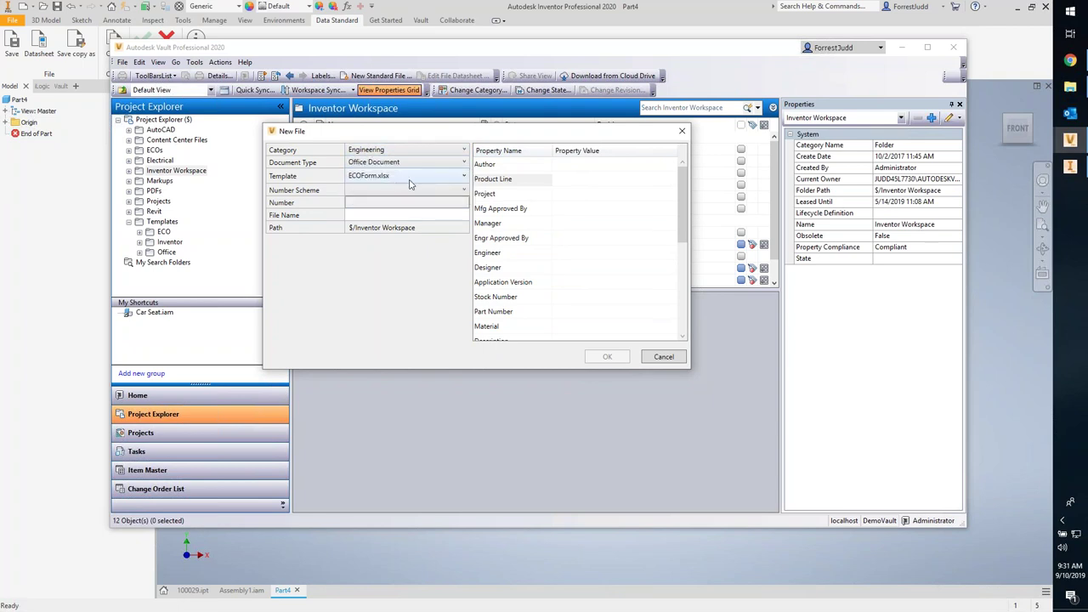
left_click(394, 192)
left_click(374, 203)
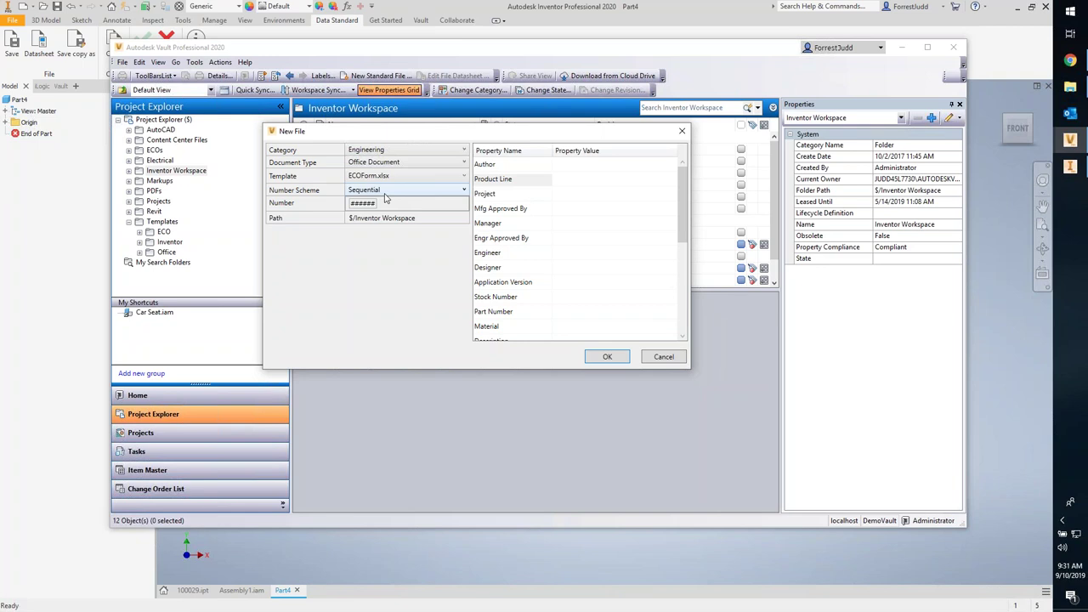
left_click(604, 357)
left_click(176, 171)
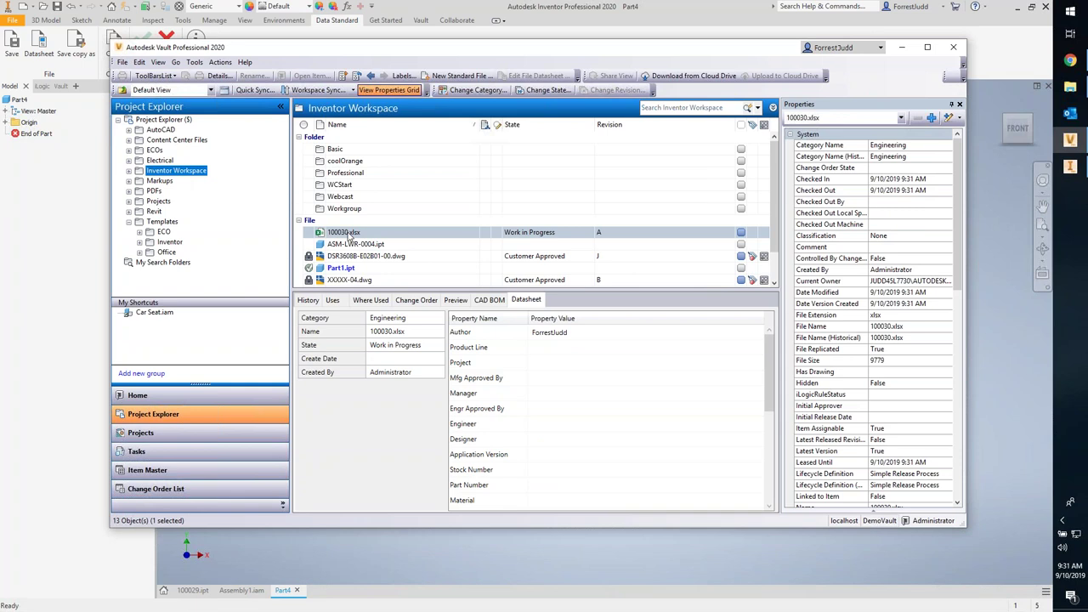
Step: Open PartTemplate.ipt from the Templates > Inventor vault folder in Inventor without checking it out
left_click(128, 171)
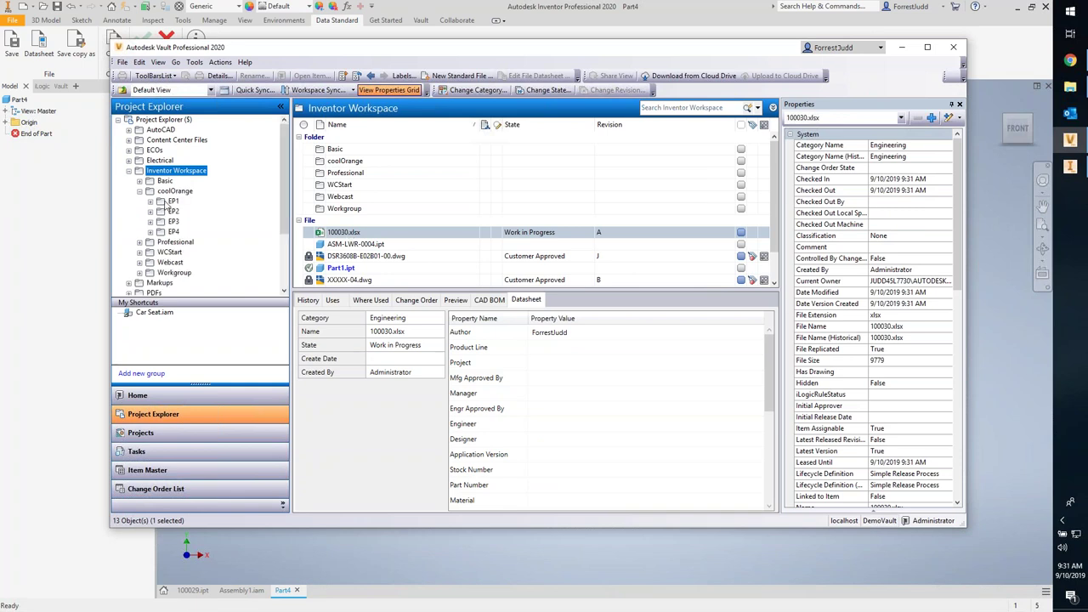
left_click_drag(282, 190, 280, 286)
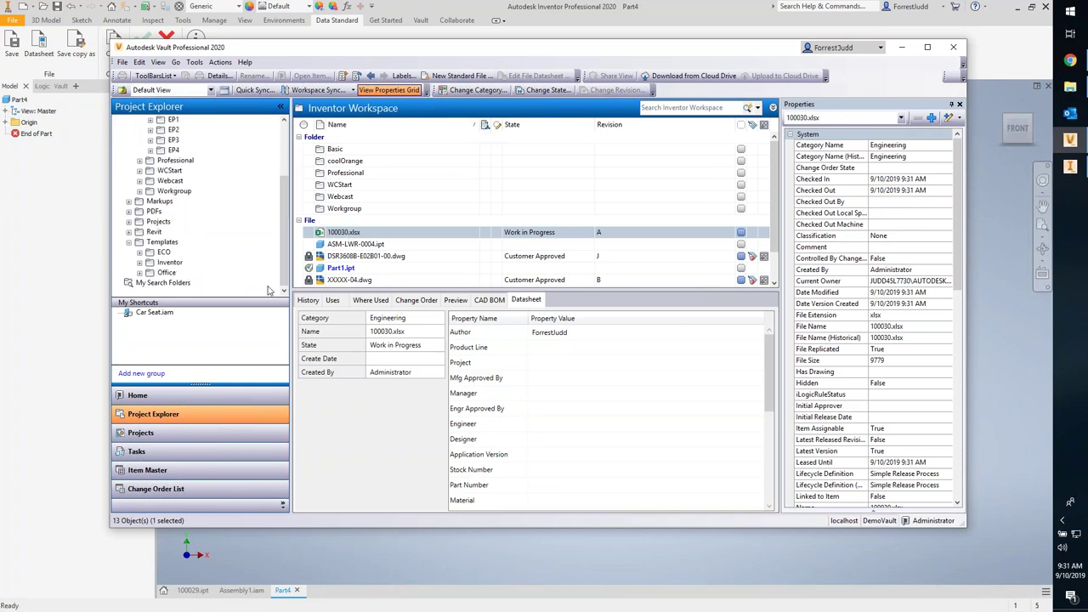
left_click(169, 262)
right_click(343, 151)
left_click(379, 156)
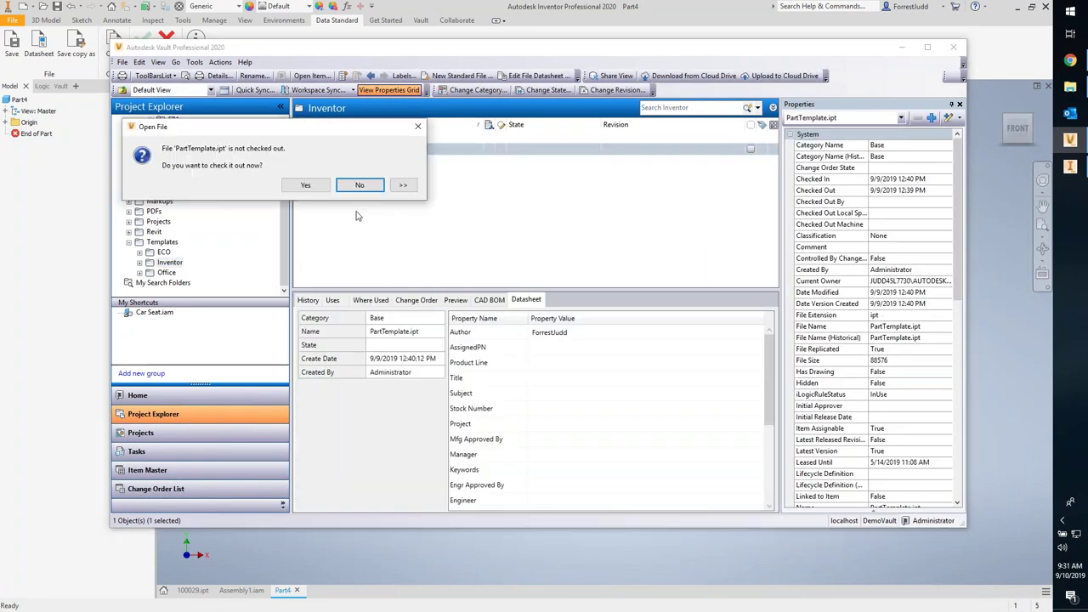
left_click(357, 187)
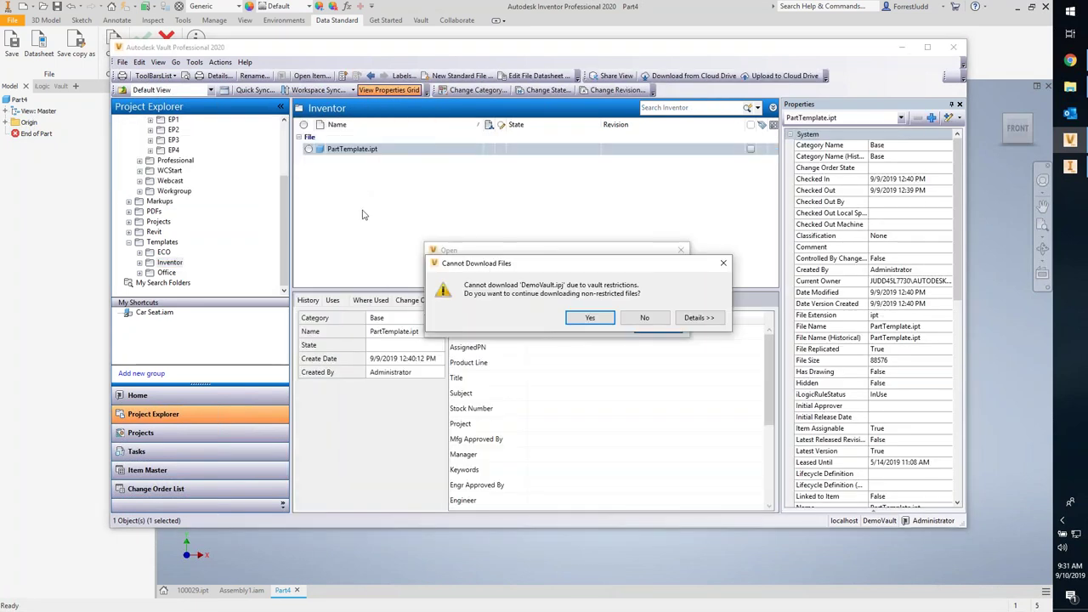
left_click(590, 317)
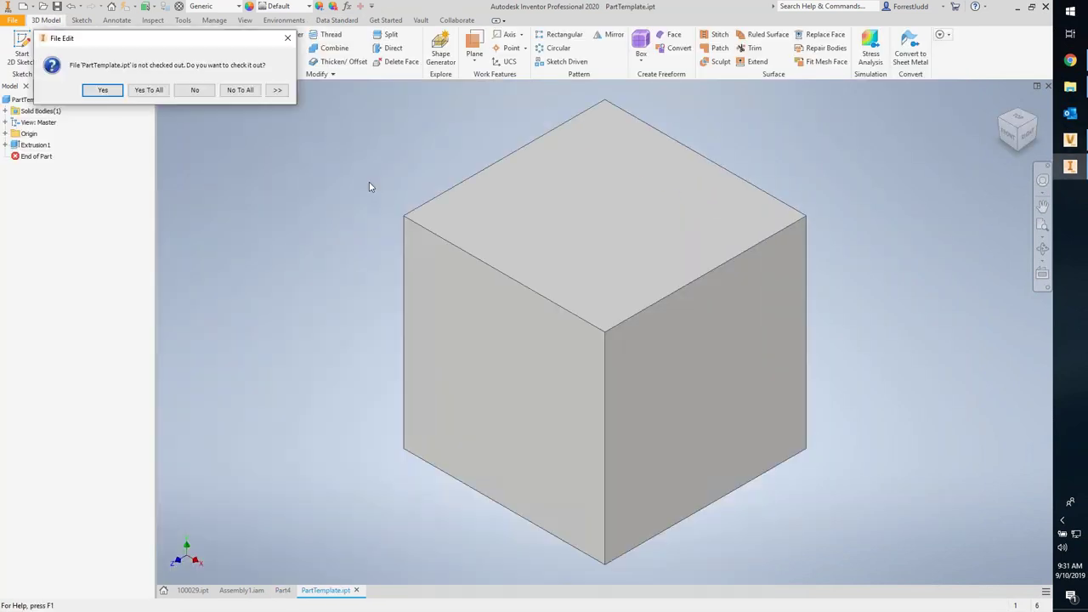
left_click(195, 89)
Step: Examine the custom iProperties of PartTemplate.ipt and close the iProperties dialog
scroll(346, 203, "down", 3)
middle_click_drag(347, 203, 459, 227)
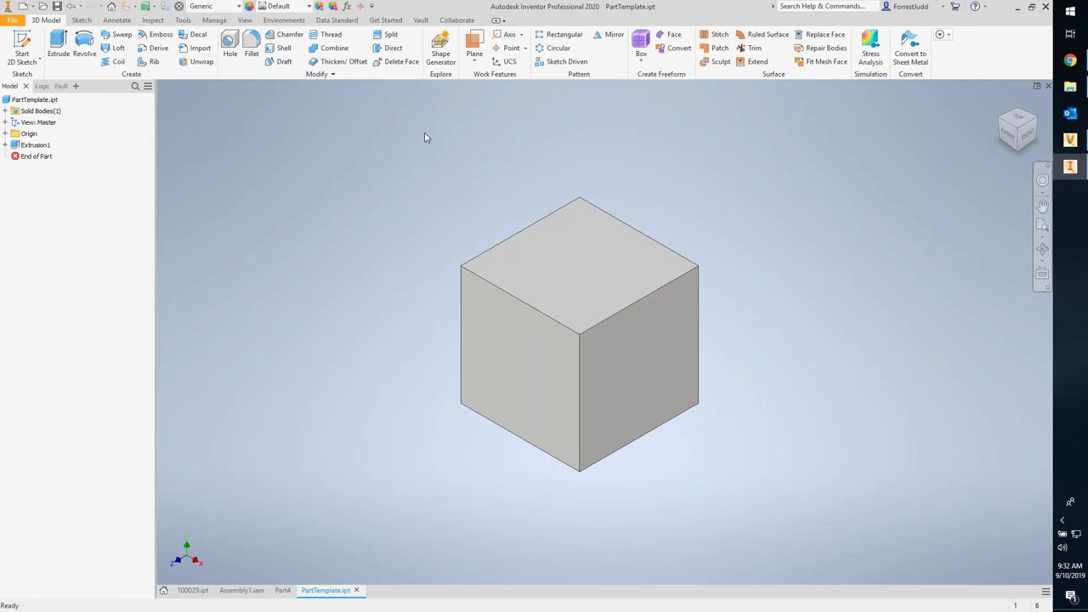
left_click(12, 19)
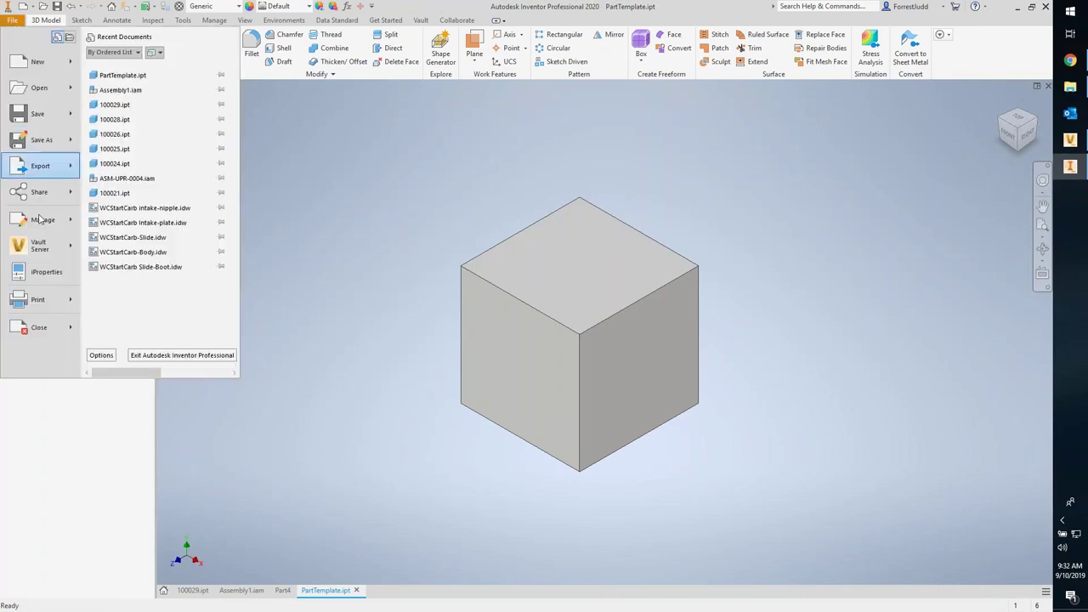
left_click(34, 273)
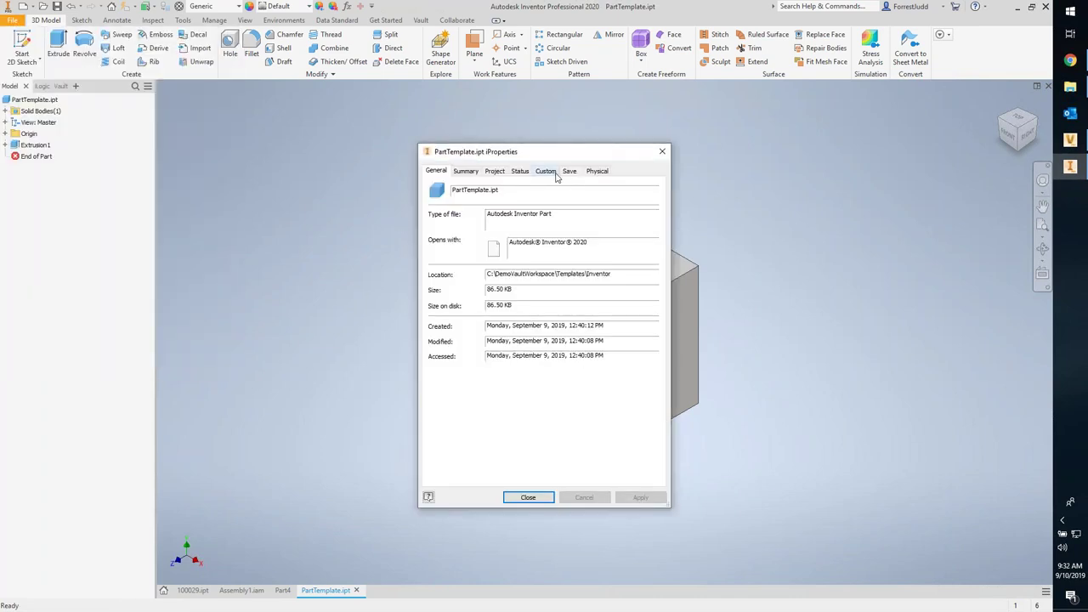
left_click(550, 174)
left_click(662, 151)
Step: Examine the ParamUpdates iLogic rule, then close PartTemplate.ipt without saving changes
left_click(44, 86)
right_click(41, 124)
left_click(72, 130)
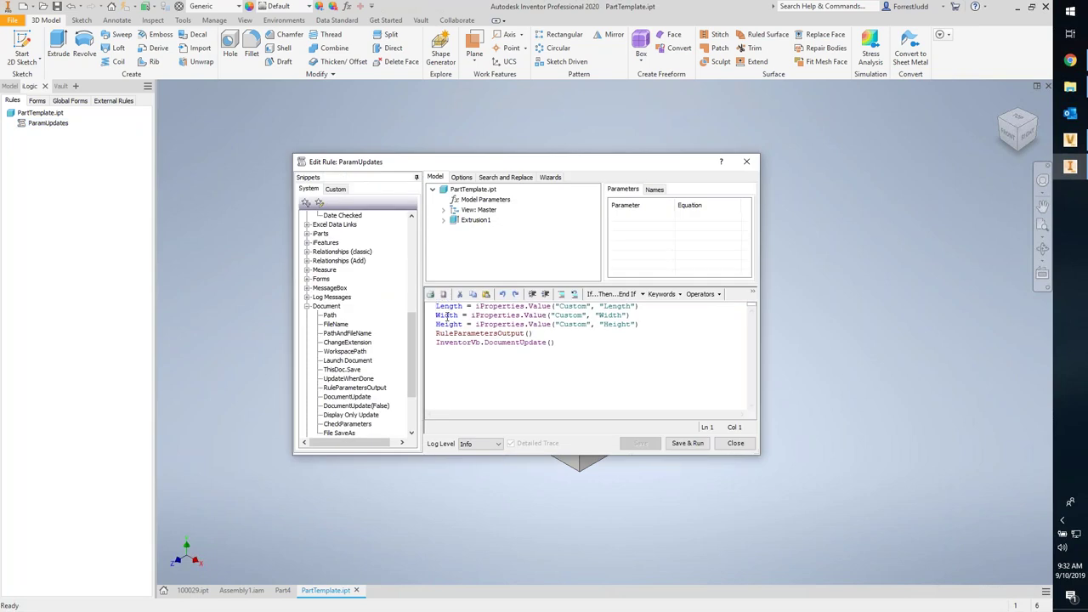
left_click(735, 443)
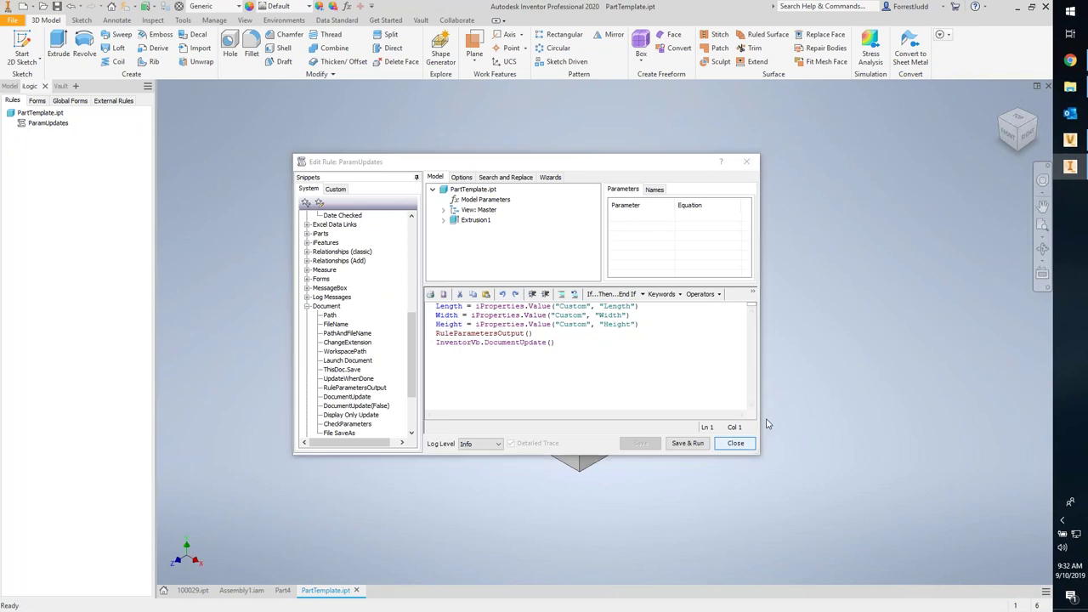
left_click(1047, 86)
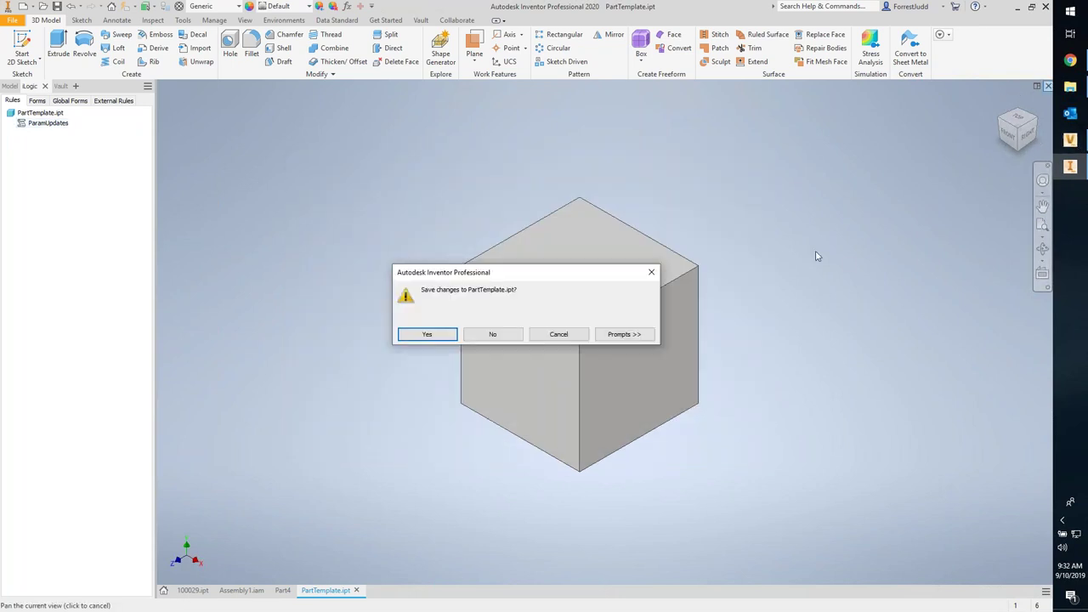
left_click(493, 334)
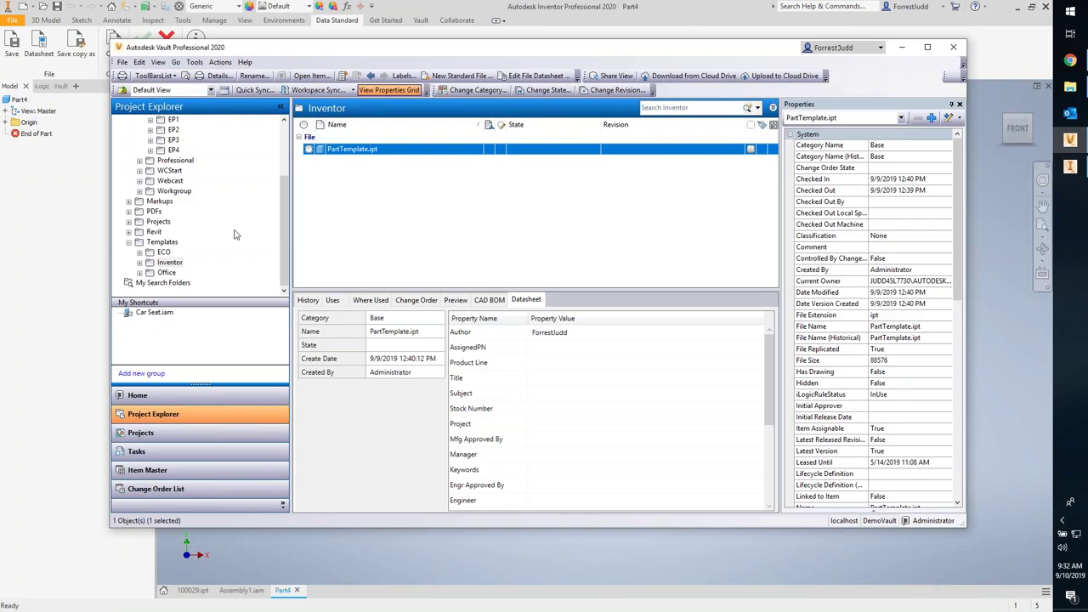
Step: Start a new standard file in the Inventor Workspace vault folder and set Height to 4, Length to 15 and Width to 3
left_click_drag(286, 195, 280, 135)
right_click(170, 172)
left_click(217, 204)
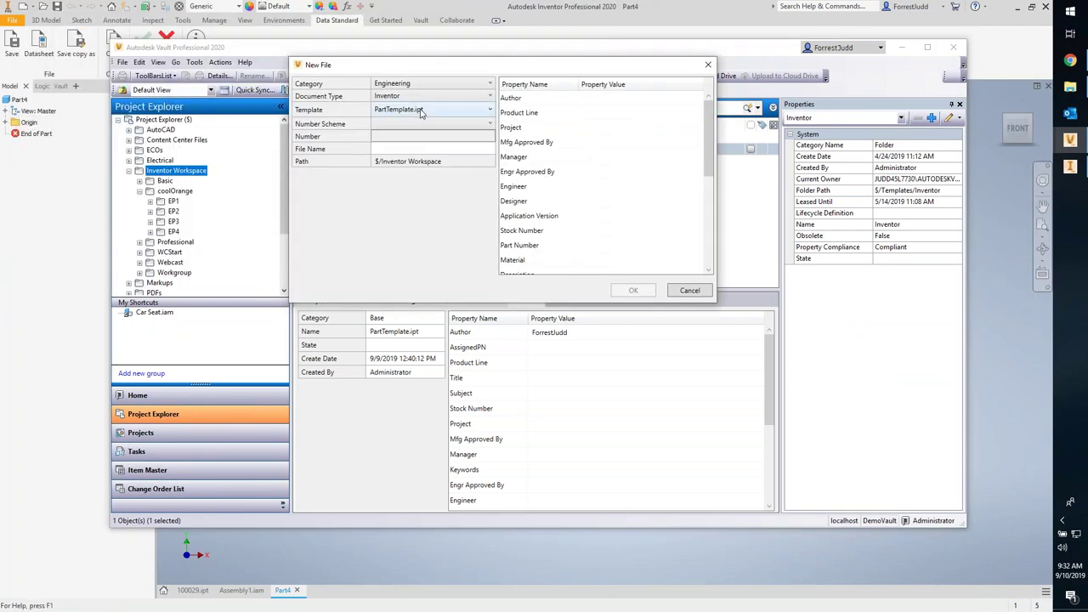
left_click_drag(705, 128, 706, 233)
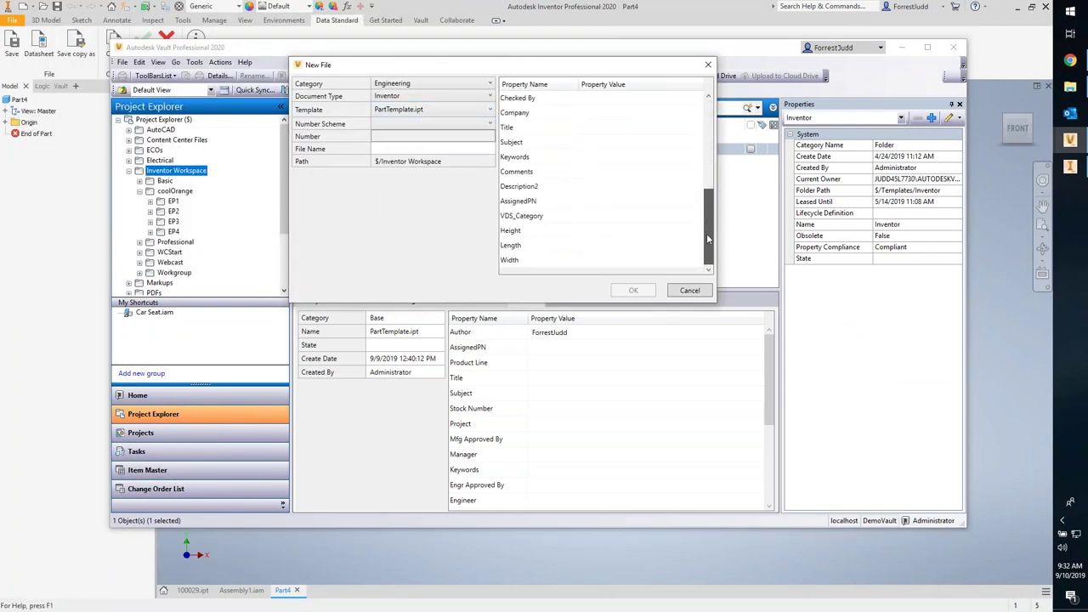
left_click(620, 232)
type("4")
left_click(595, 246)
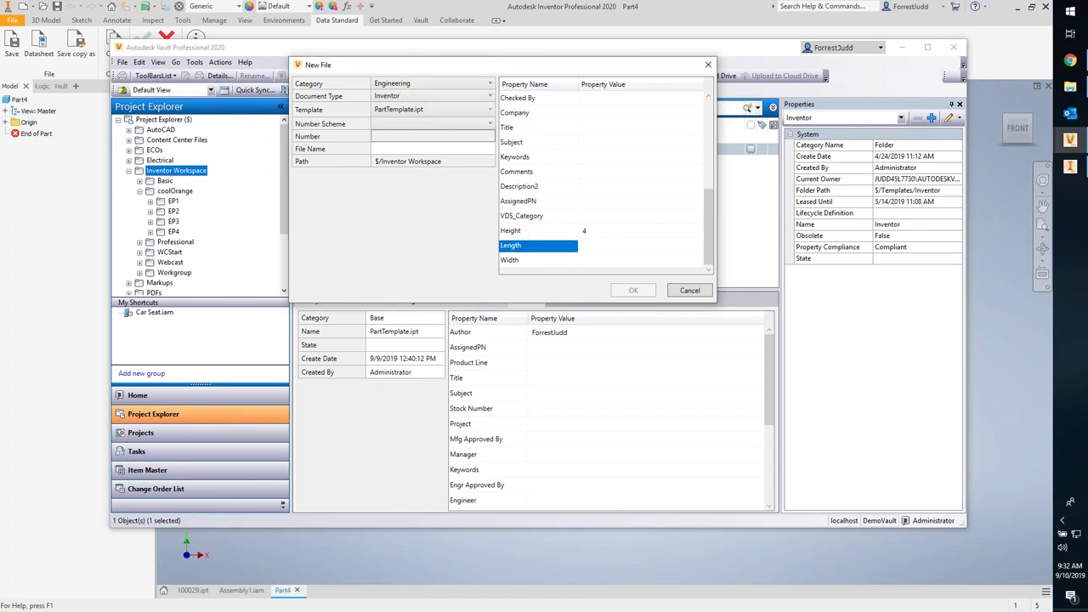
left_click(595, 260)
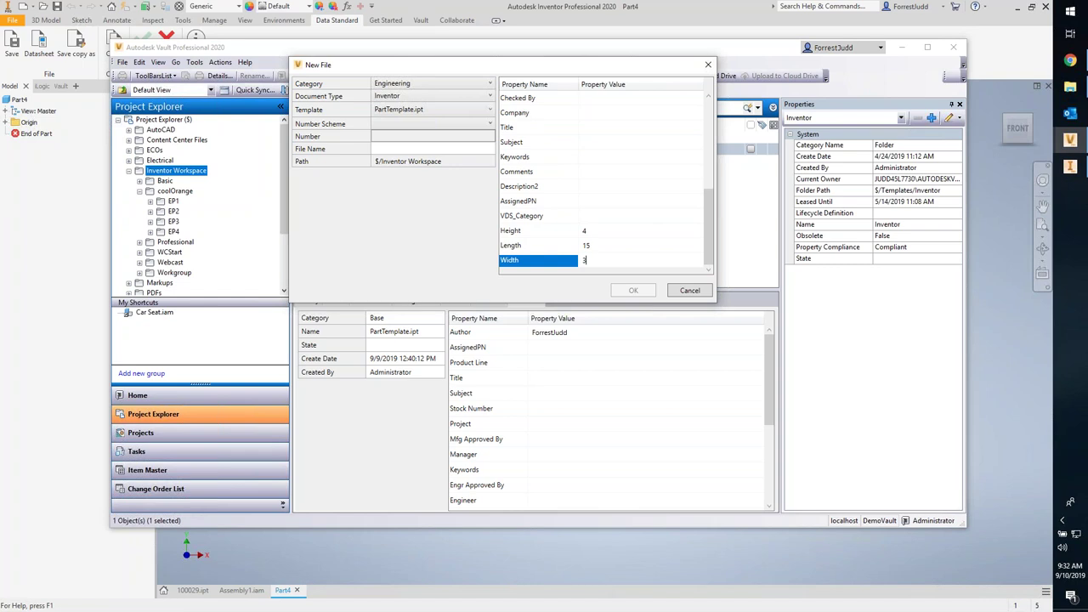
Step: Choose the Sequential number scheme and create the Engineering part from PartTemplate.ipt
left_click(430, 126)
left_click(422, 138)
scroll(655, 235, "down", 5)
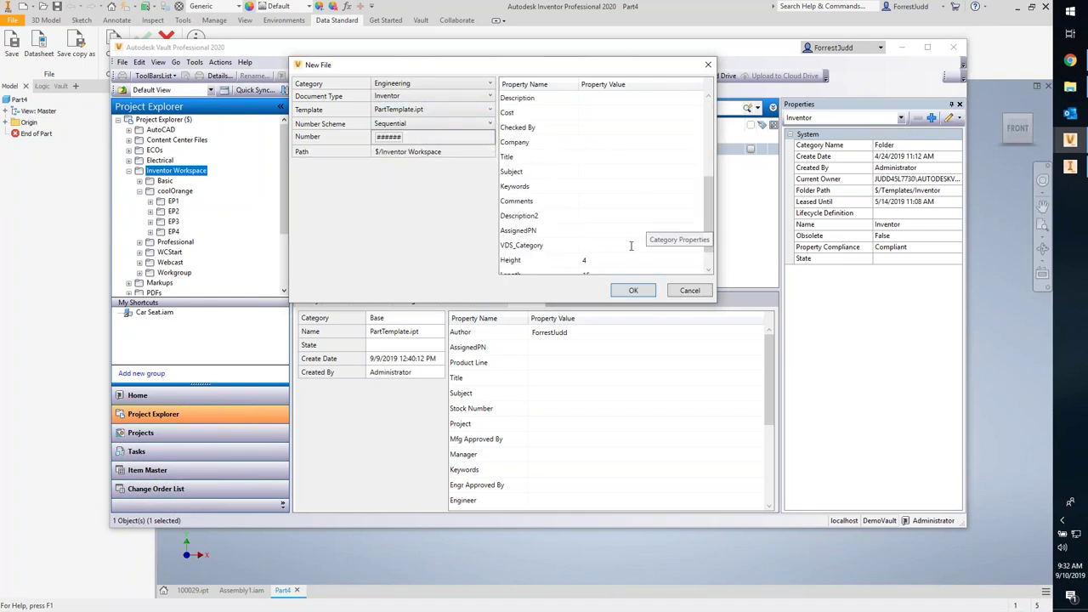
left_click(633, 291)
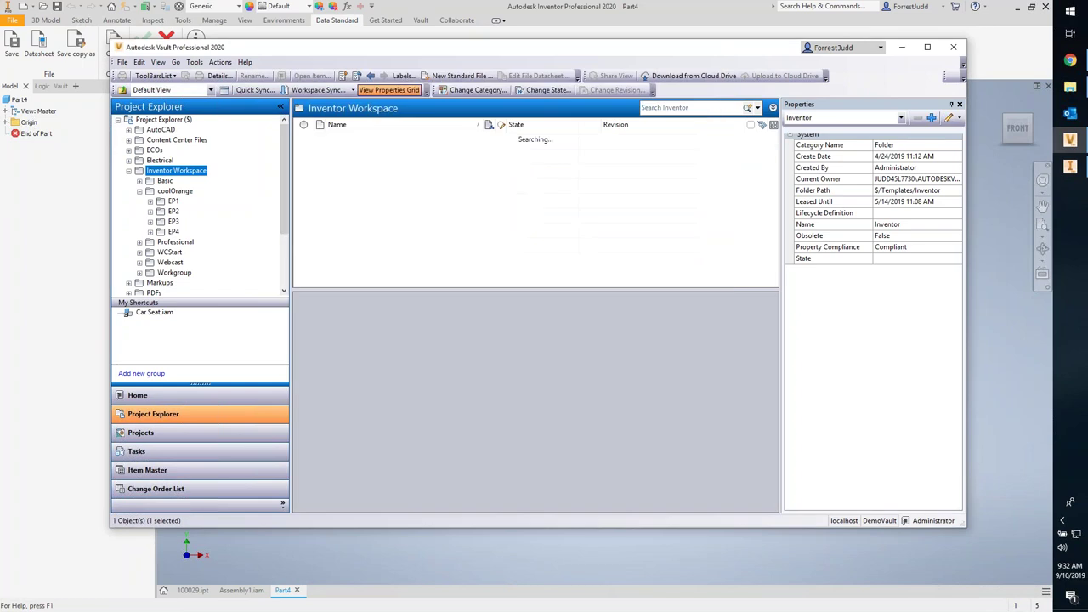
Step: Review the datasheet of the new part 100031.ipt, open it checked out in Inventor, and return to Vault
scroll(958, 204, "down", 4)
left_click_drag(774, 357, 790, 516)
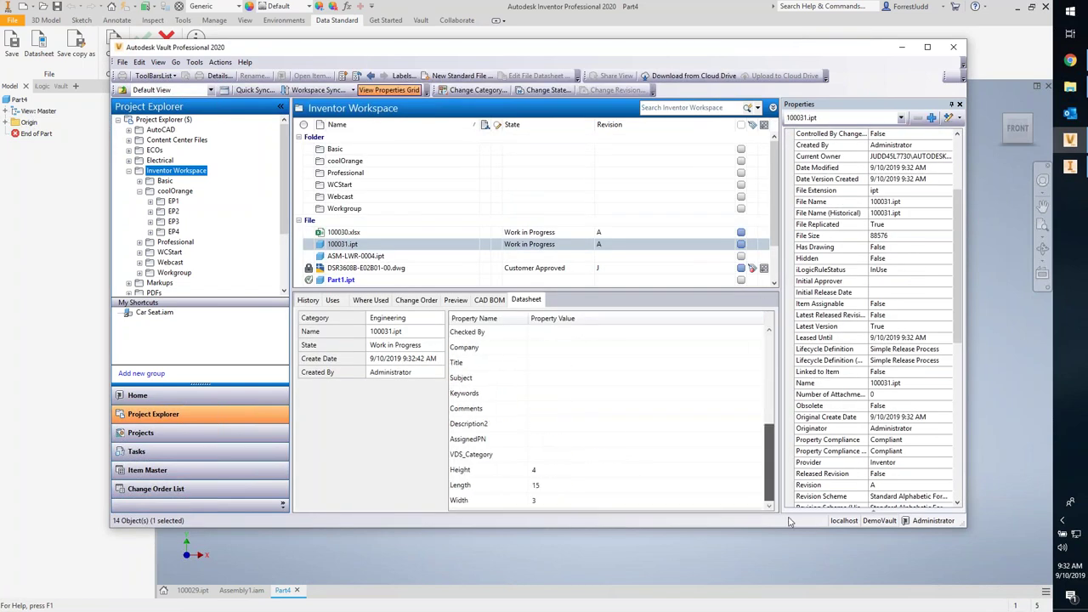
right_click(337, 246)
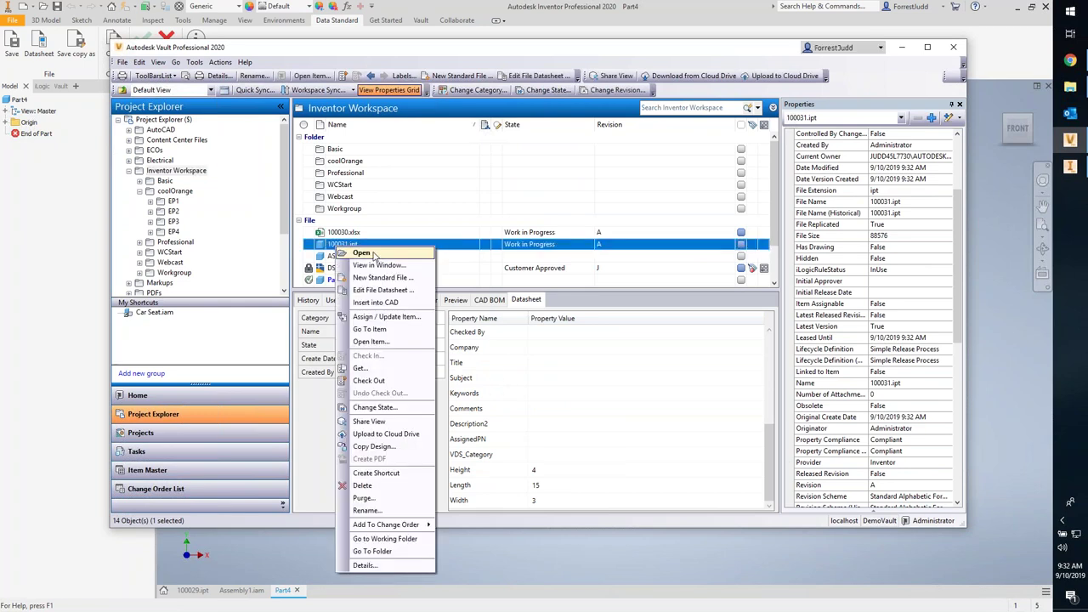
left_click(374, 255)
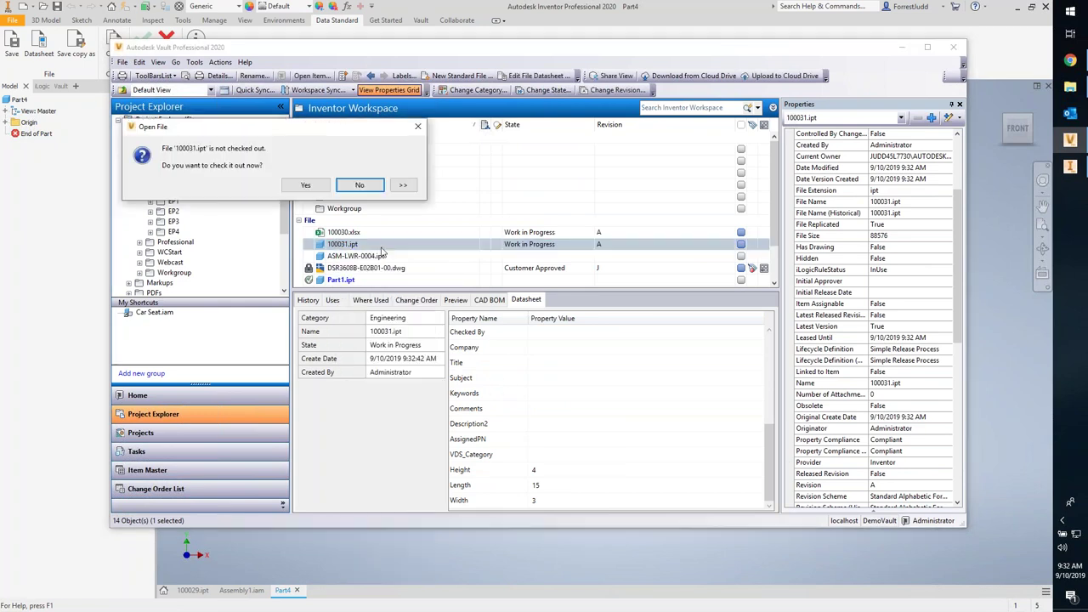
left_click(304, 186)
left_click(589, 317)
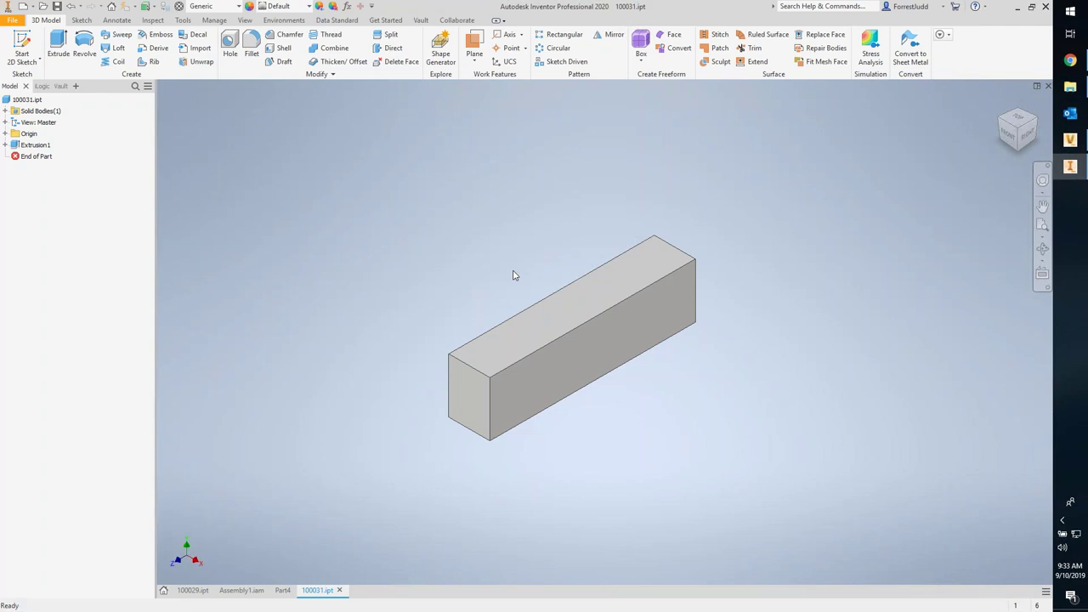
left_click(1070, 142)
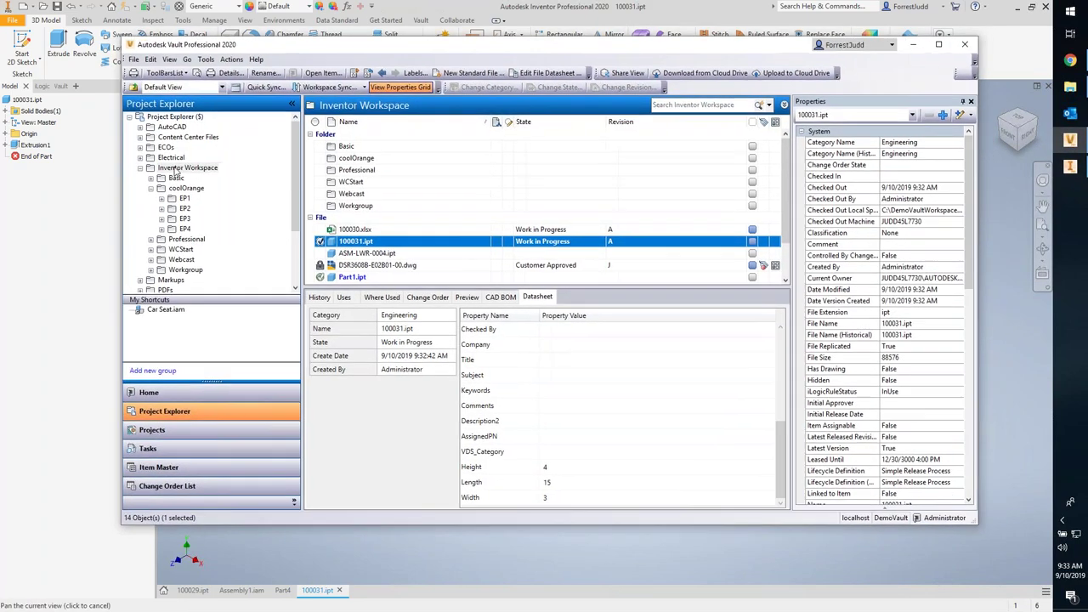
right_click(177, 169)
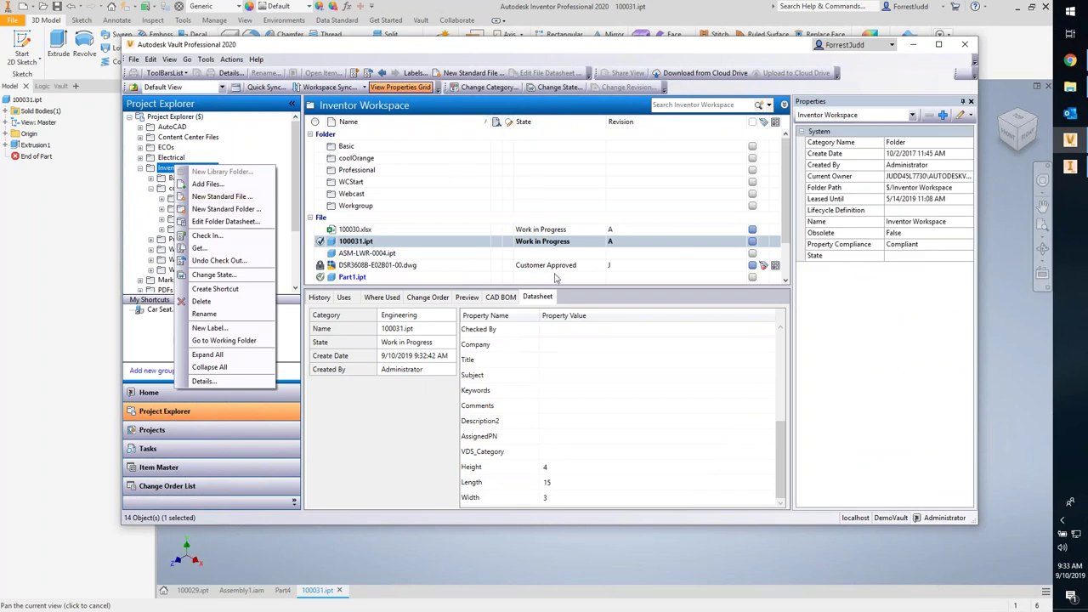
left_click(217, 196)
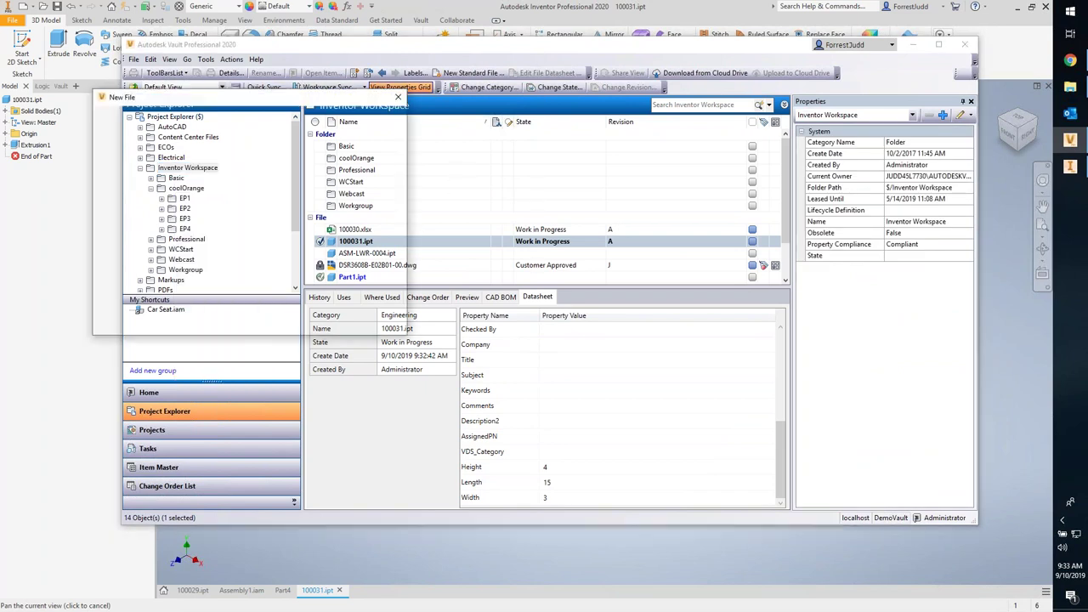
left_click(500, 325)
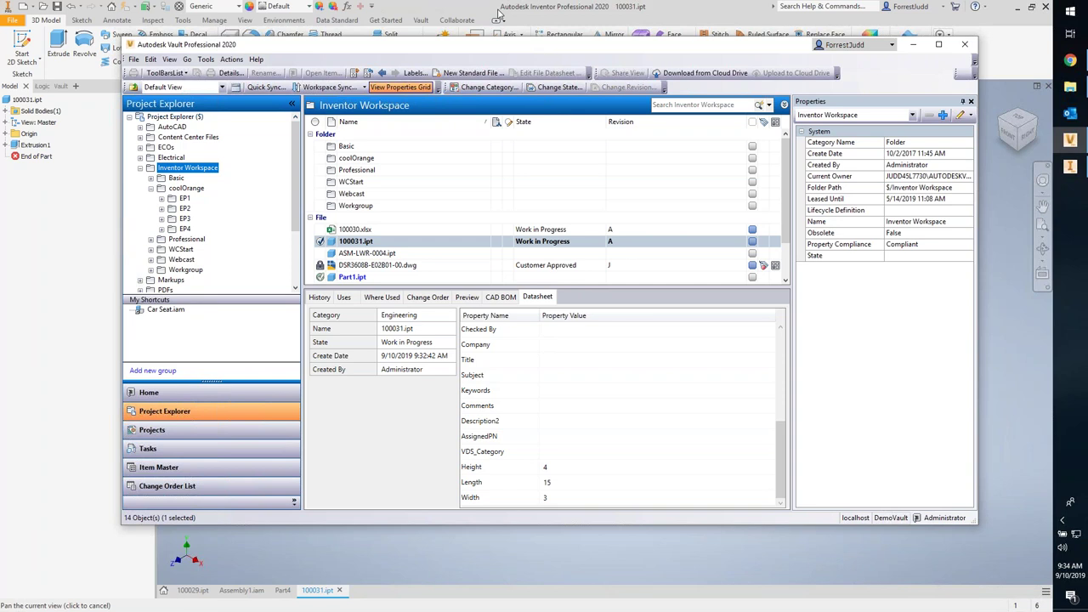
Step: Create a new Engineering Office Document in the Inventor Workspace folder from the ECOForm.xlsx template with the Sequential number scheme
right_click(177, 171)
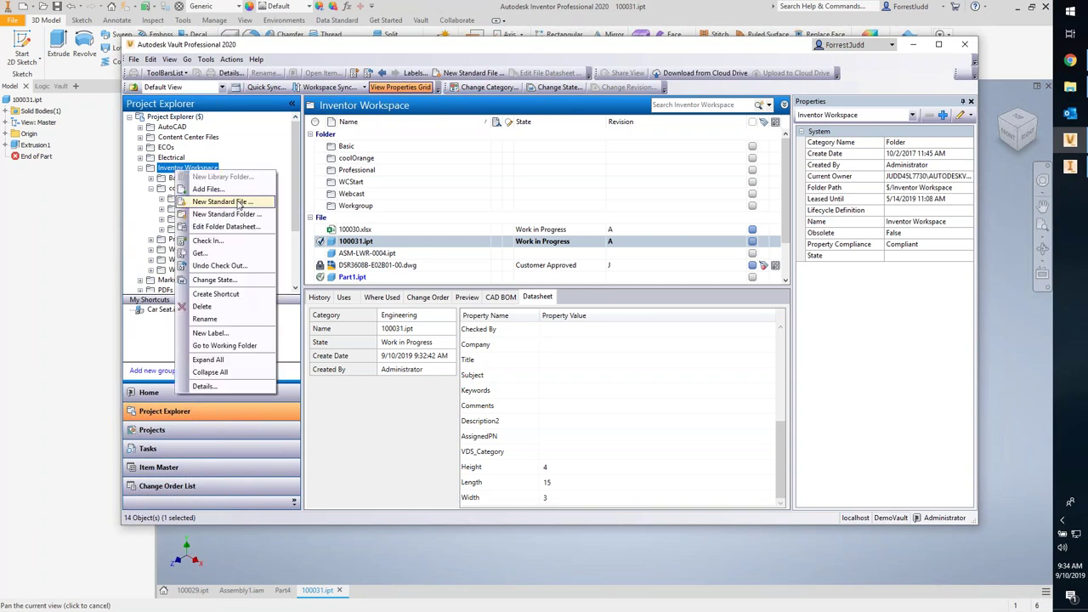
left_click(239, 203)
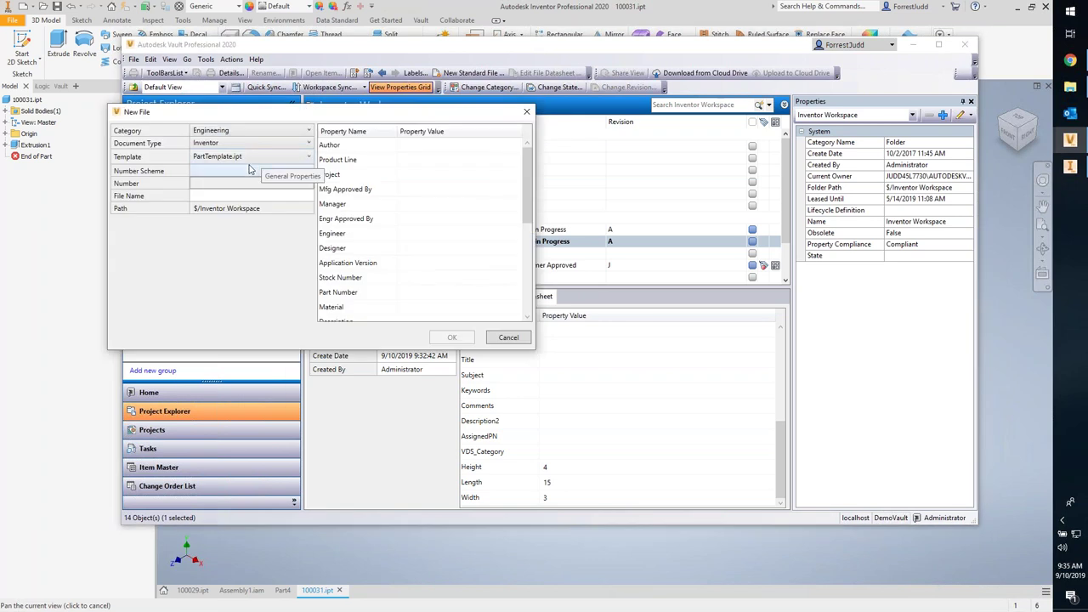
left_click(250, 170)
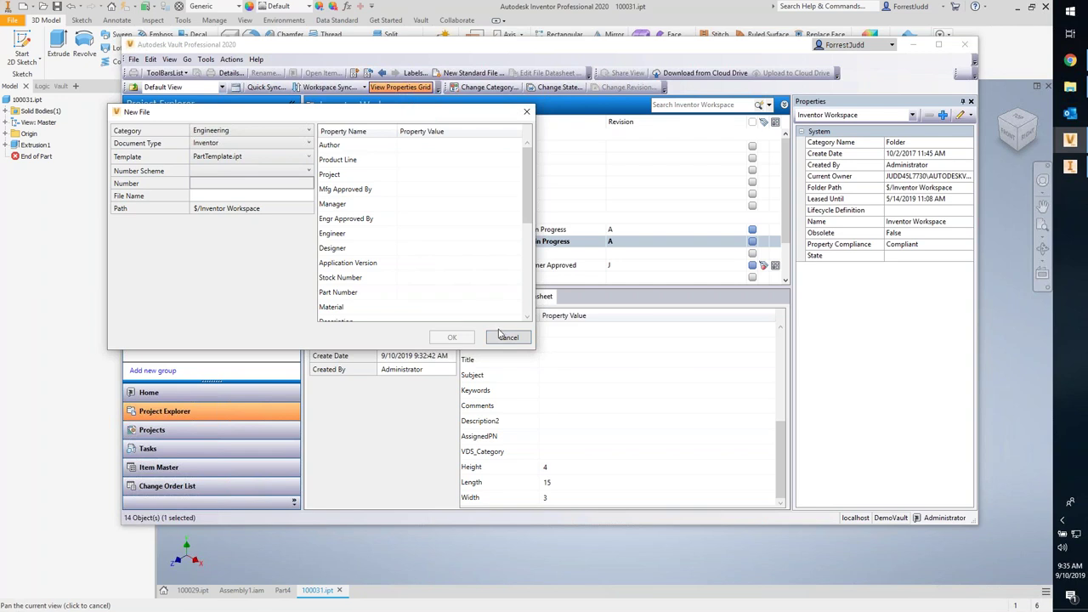
left_click(221, 149)
left_click(227, 178)
left_click(244, 172)
left_click(228, 194)
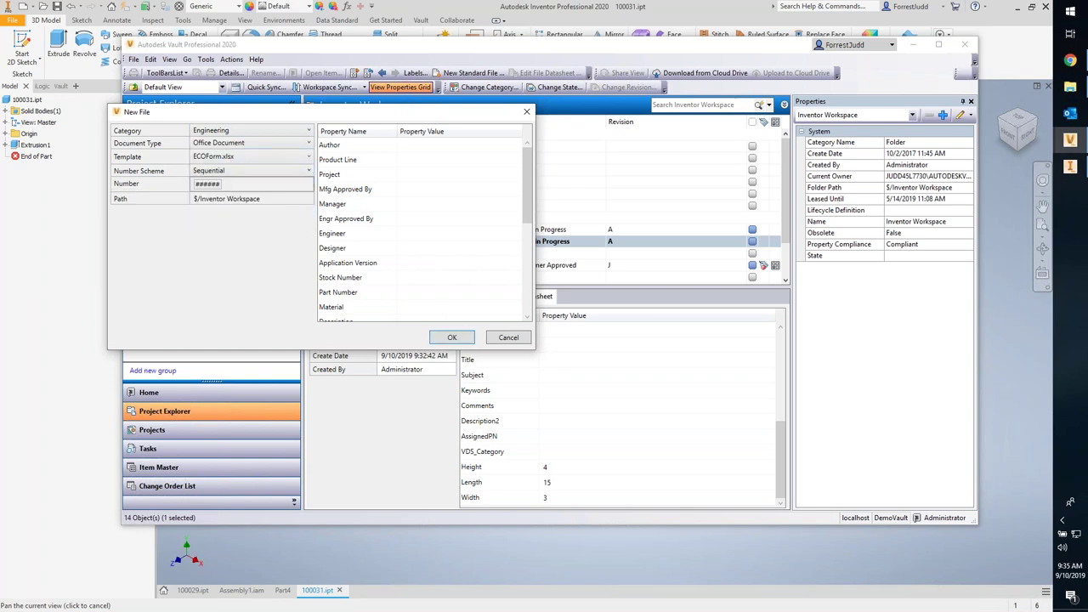
left_click(463, 337)
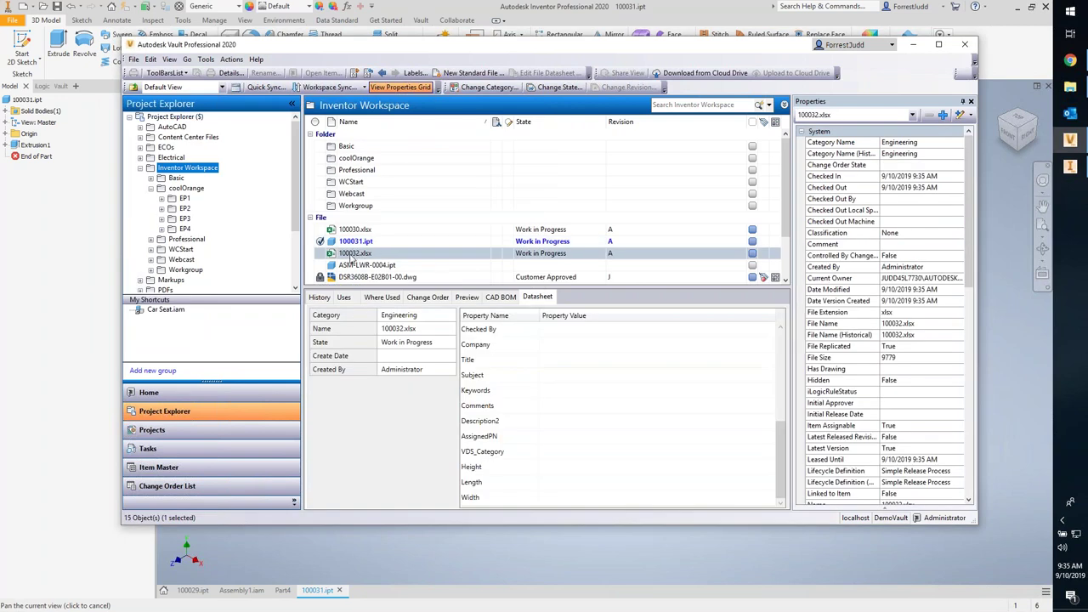
Step: Open 100032.xlsx in Excel with check-out, inspect the ECO form, and close the workbook
double_click(354, 254)
left_click(306, 185)
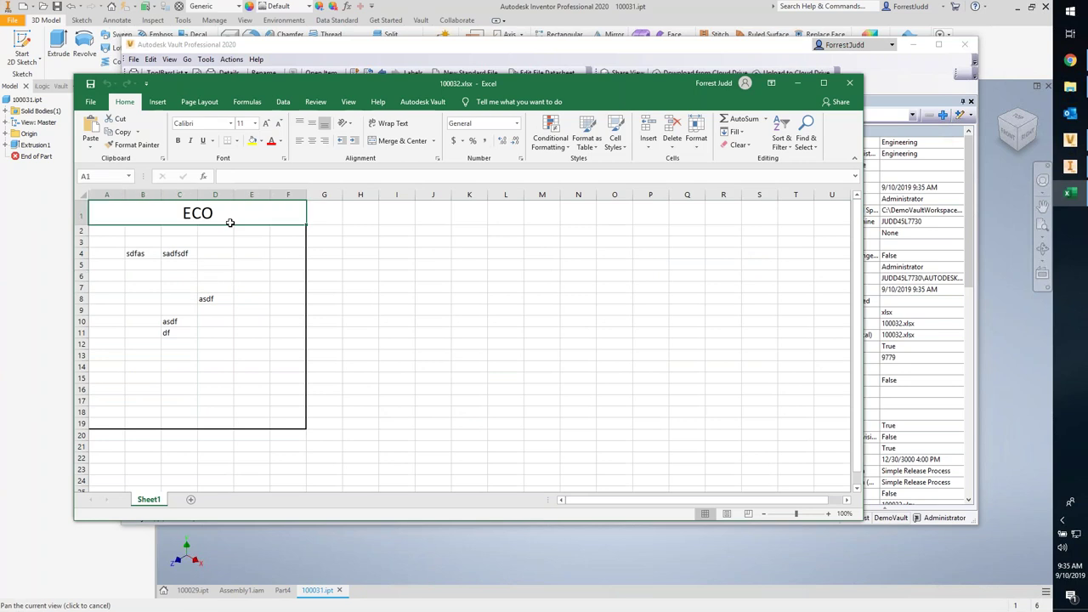
left_click(385, 287)
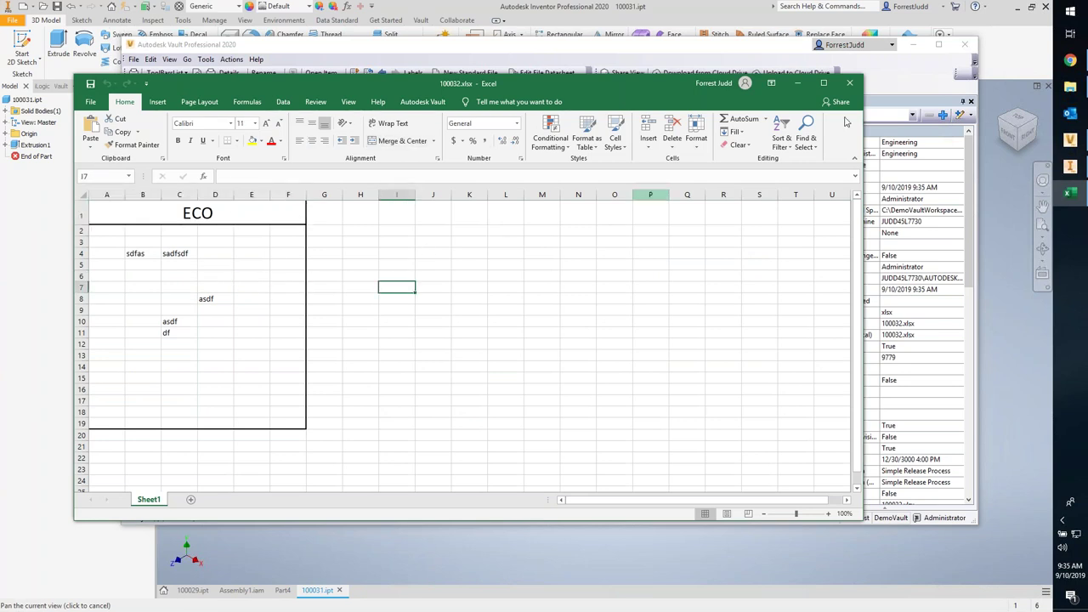
left_click(849, 82)
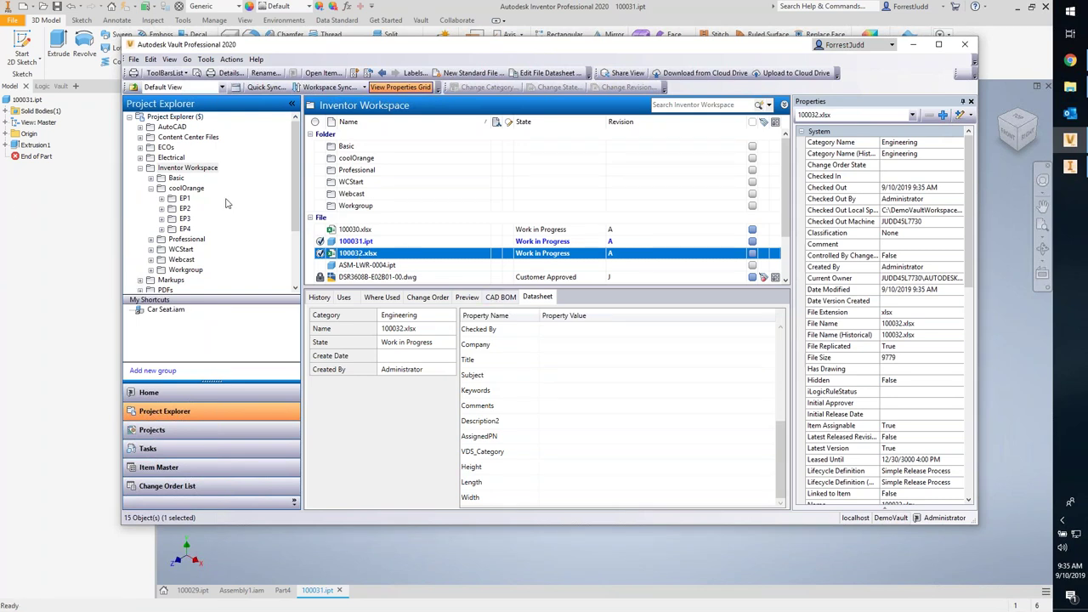
Step: Browse to the JetEngine folder under Professional and view the CAD BOM of _Jet Engine Model.iam in an enlarged Vault window
left_click(186, 187)
left_click(182, 241)
left_click(204, 259)
scroll(288, 202, "down", 3)
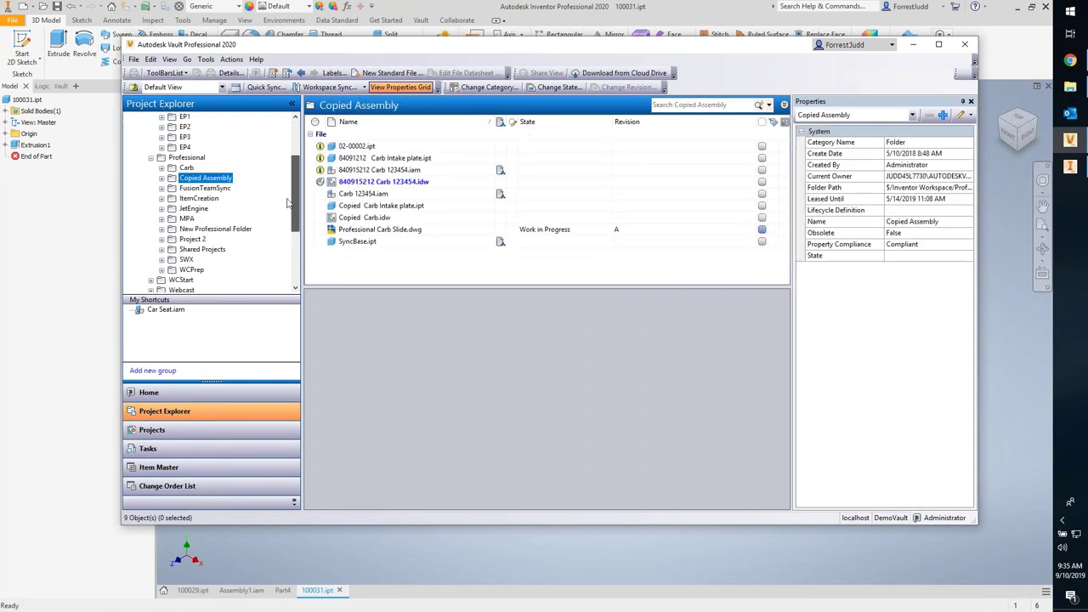
left_click(192, 209)
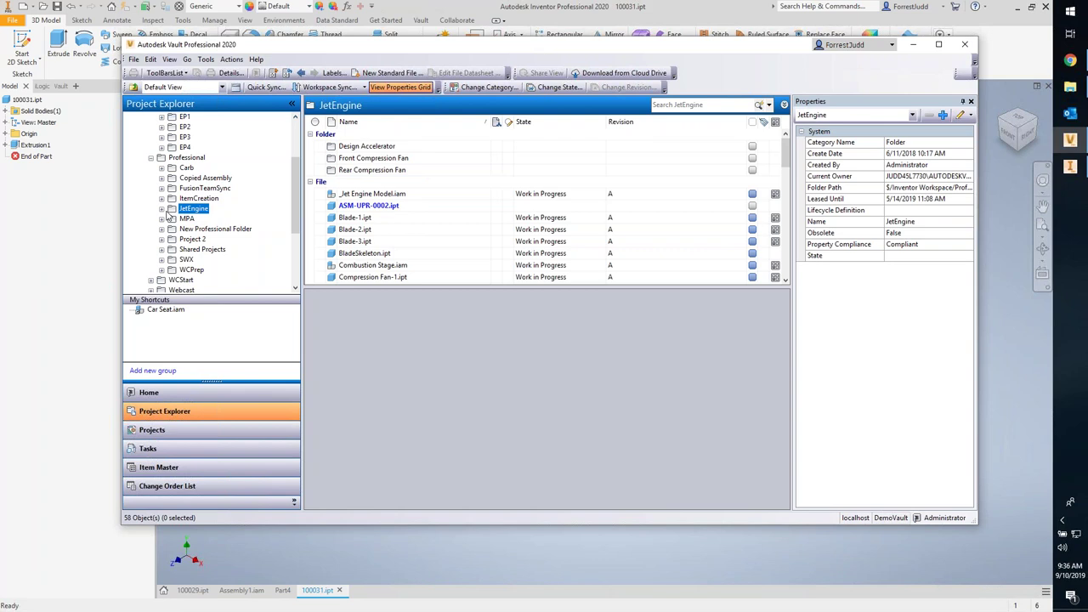
left_click(368, 194)
left_click(498, 298)
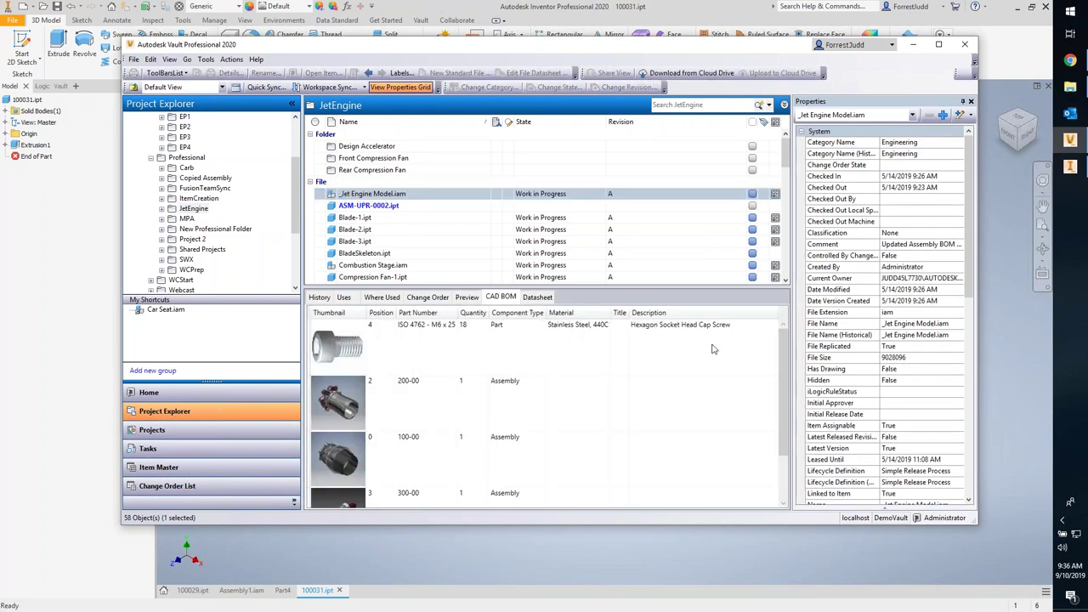
left_click_drag(785, 340, 787, 310)
left_click_drag(976, 522, 1018, 587)
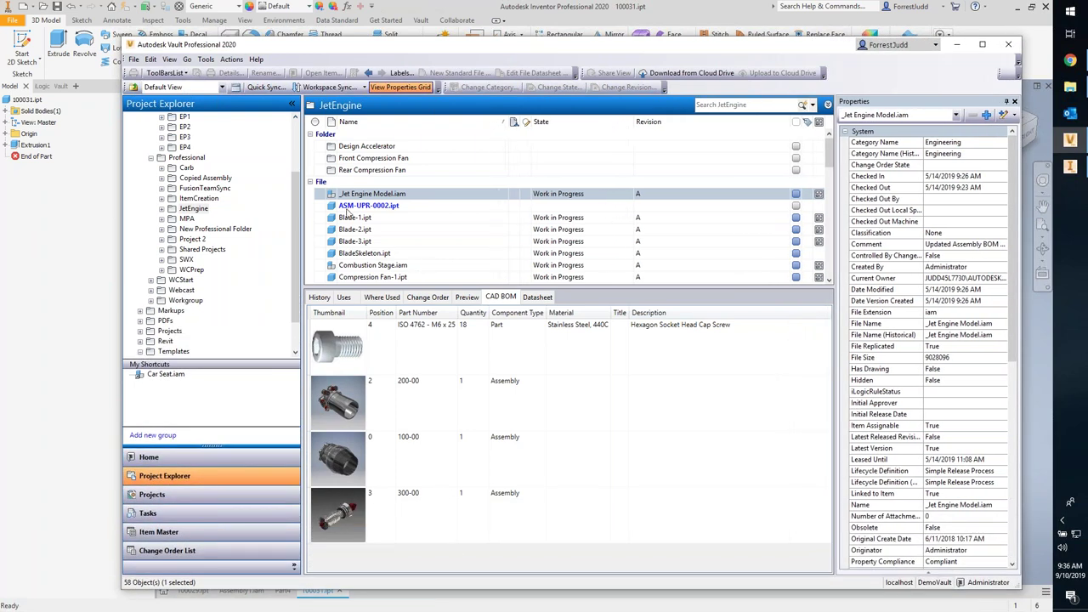
Step: Examine all rows of the CAD BOM for Combustion Stage.iam, including thumbnails, quantities and materials
left_click(355, 265)
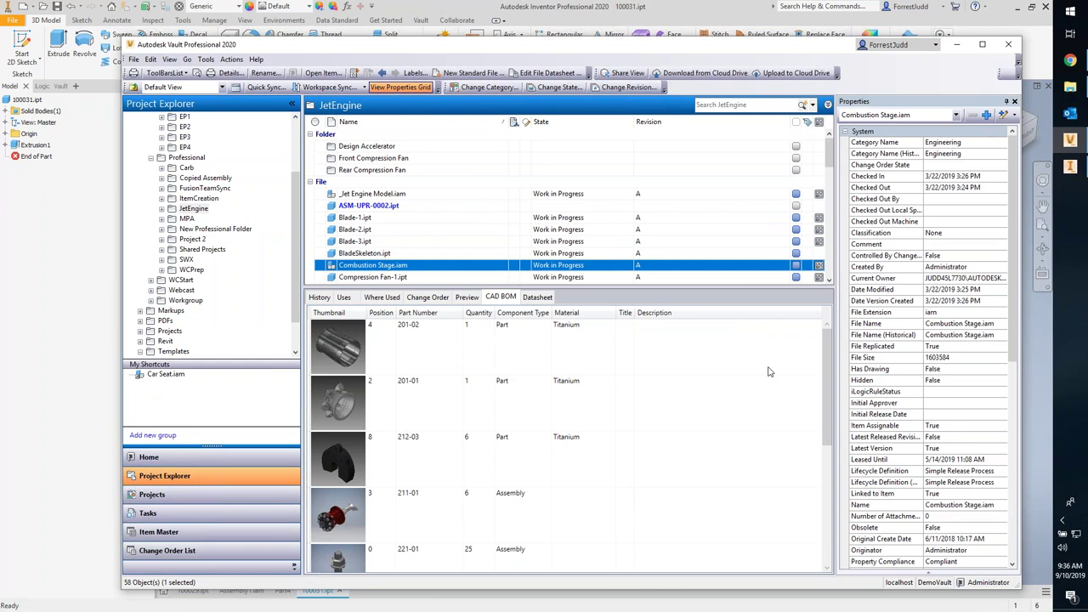
left_click_drag(830, 349, 840, 508)
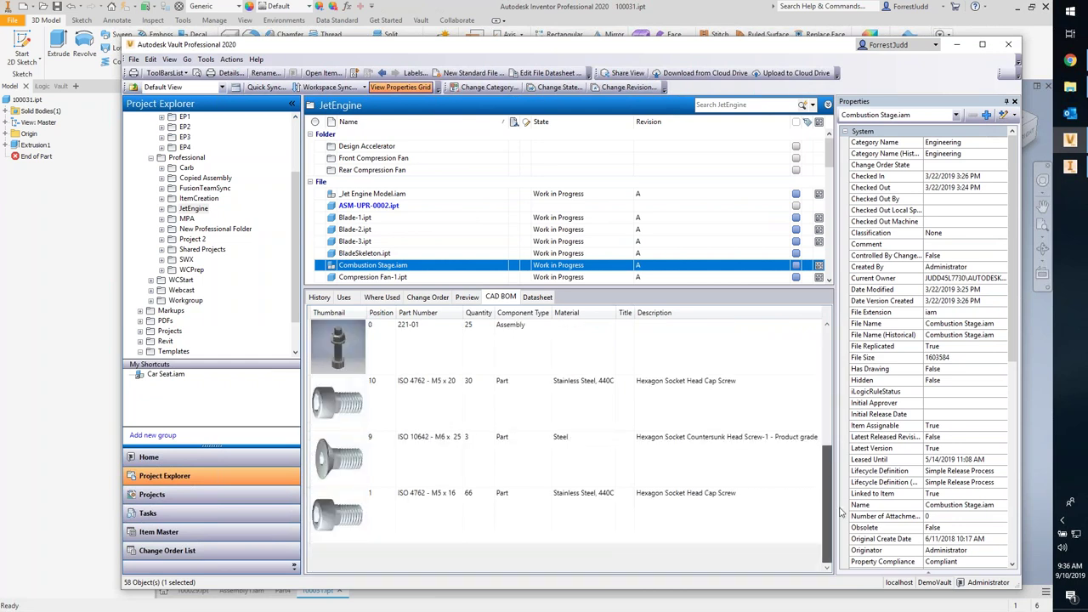
left_click_drag(840, 443, 842, 331)
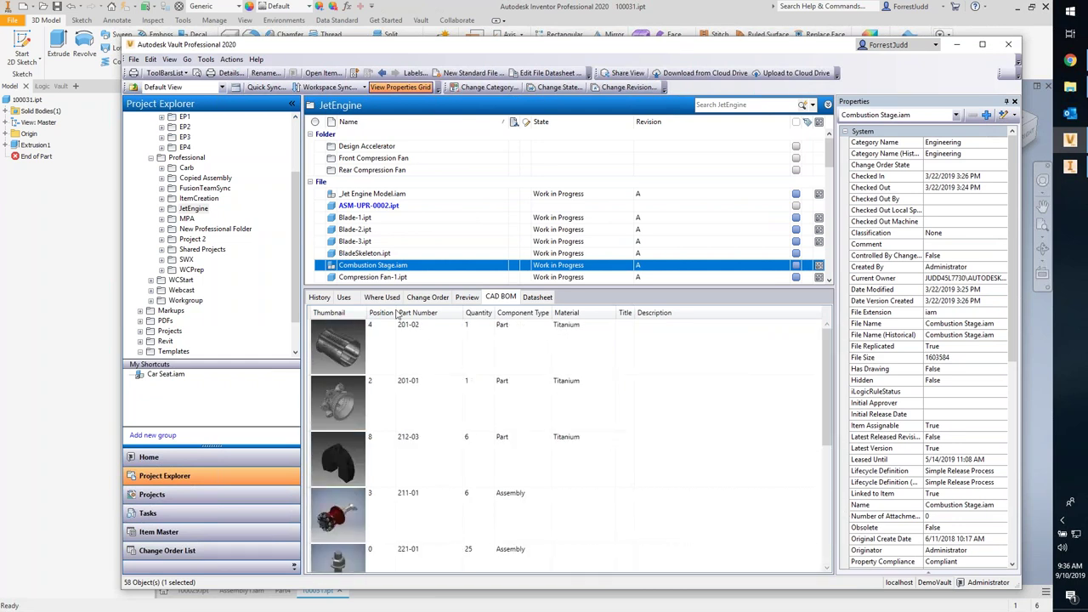
right_click(375, 267)
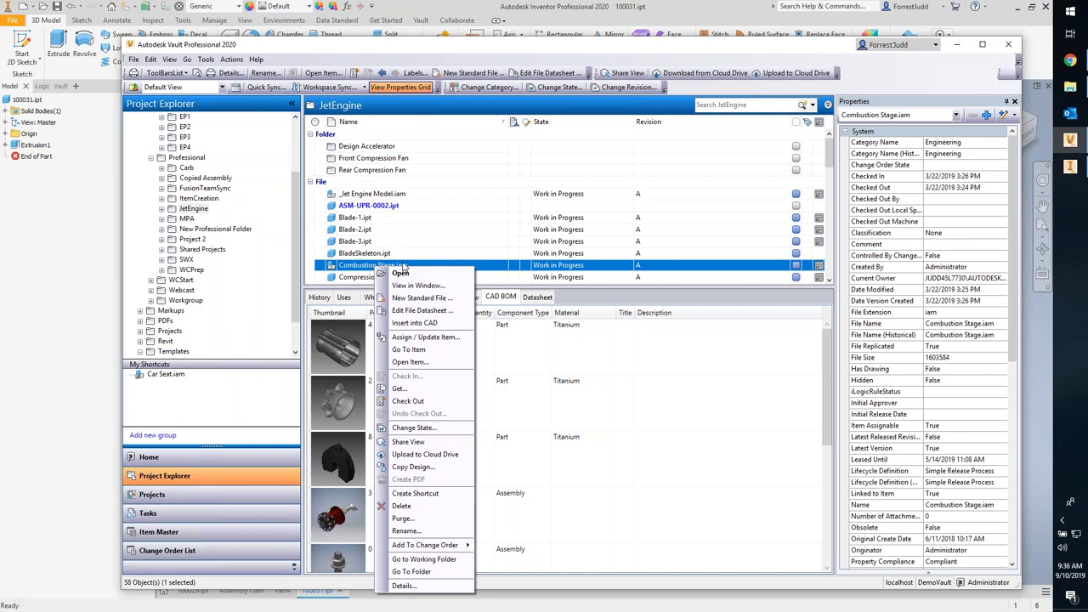
left_click(346, 269)
scroll(417, 362, "down", 5)
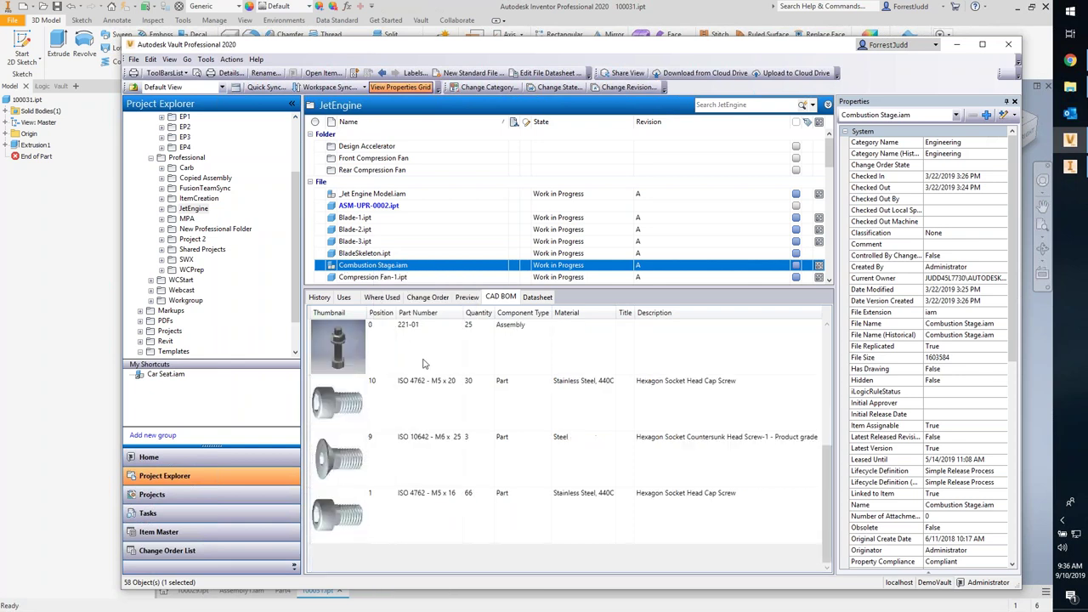
scroll(425, 365, "up", 5)
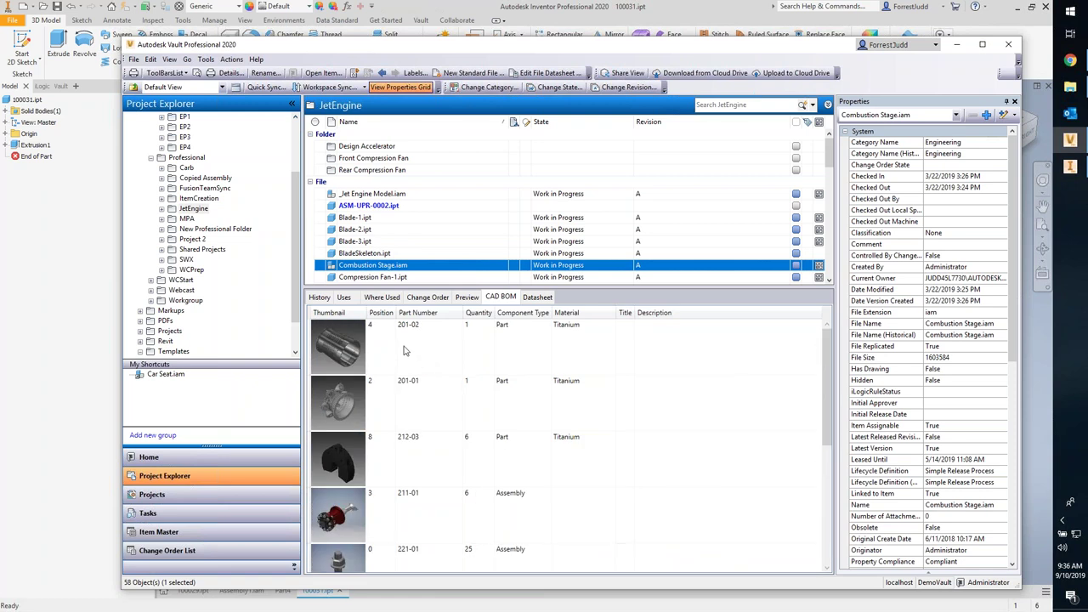
scroll(403, 365, "down", 1)
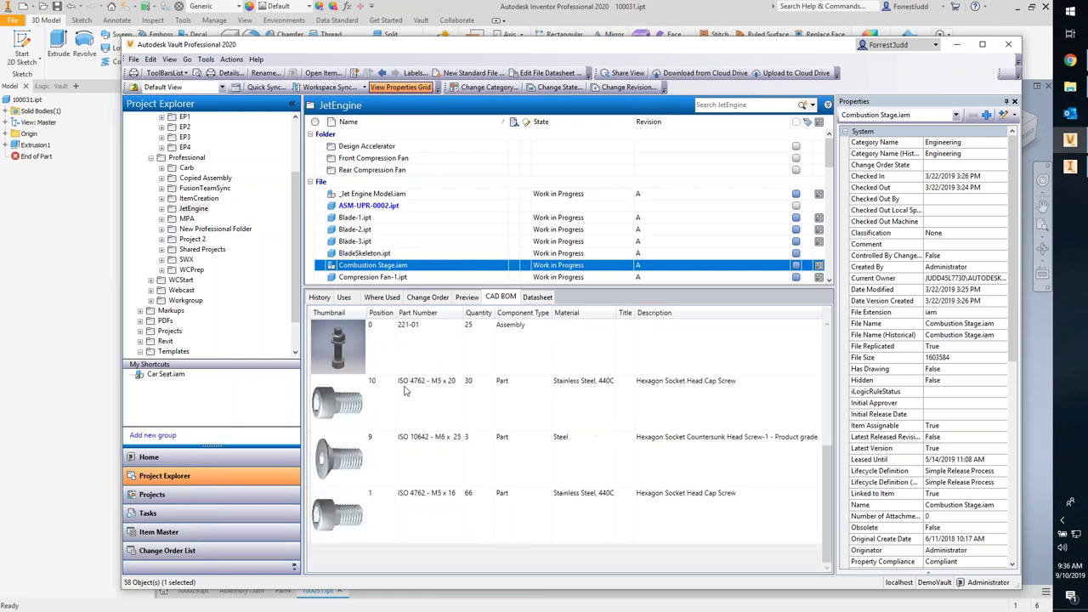
scroll(403, 365, "up", 1)
Step: Inspect the component rows 201-01 and 201-02 in the Combustion Stage.iam CAD BOM
left_click(382, 362)
left_click(355, 410)
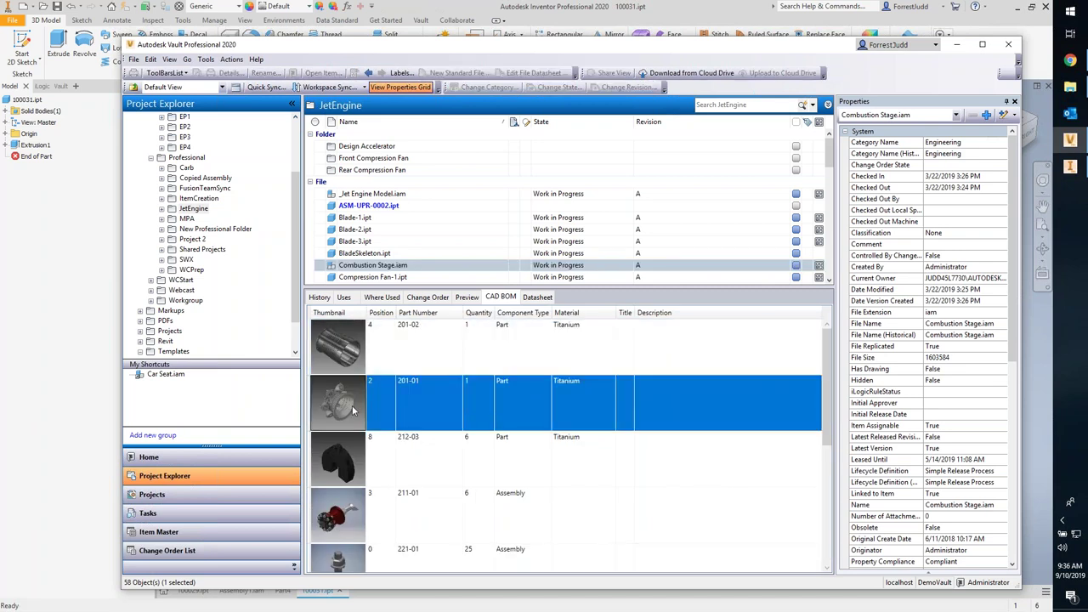
left_click(372, 266)
left_click(508, 297)
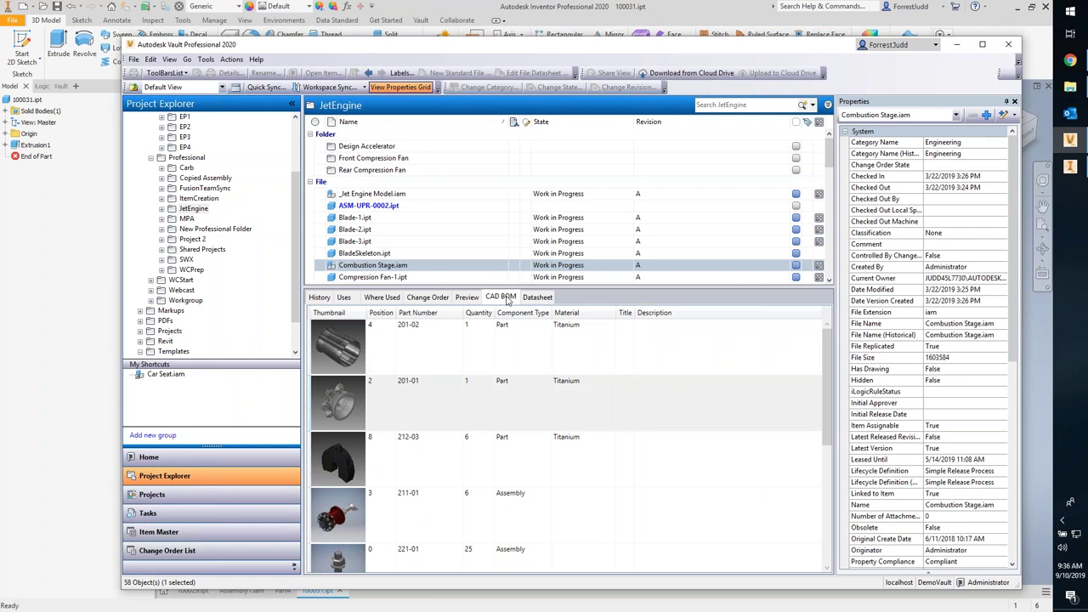
scroll(413, 387, "down", 1)
scroll(405, 419, "up", 1)
left_click(386, 265)
left_click(381, 253)
left_click(374, 265)
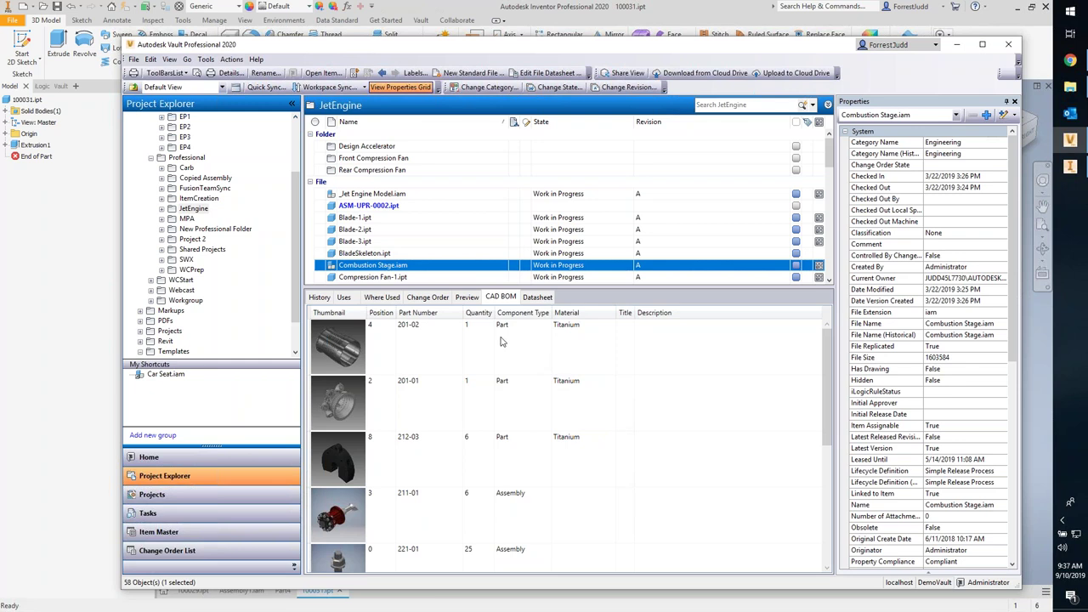
left_click(441, 341)
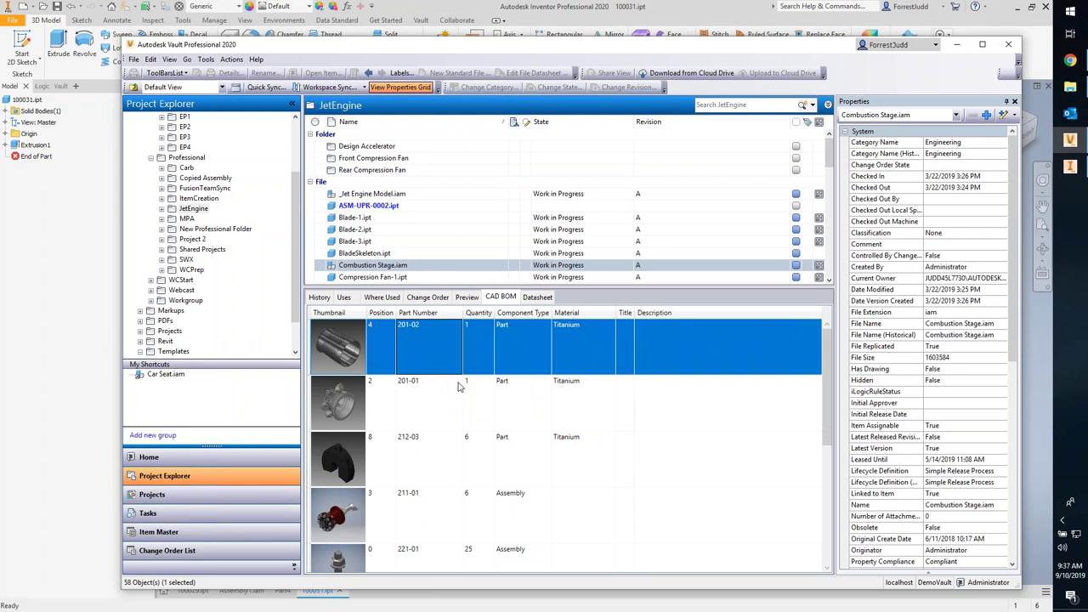
left_click(499, 303)
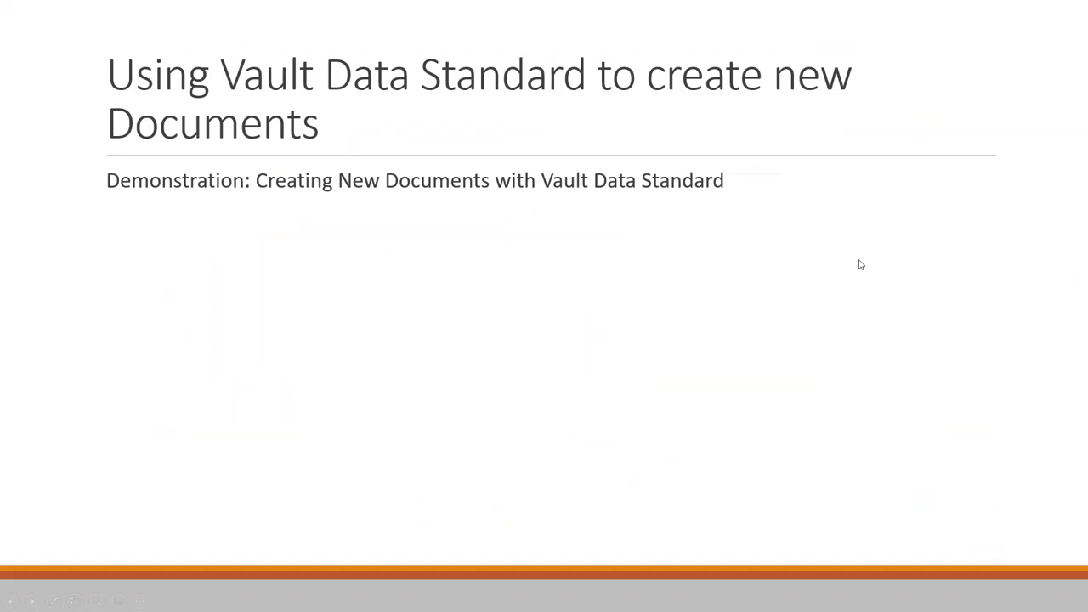
key("Right")
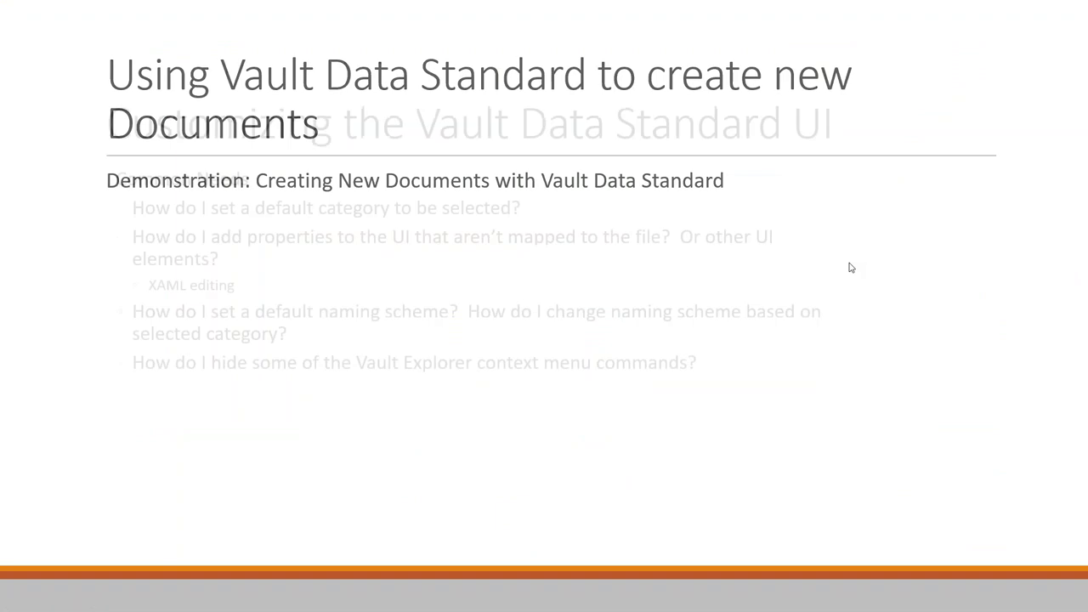